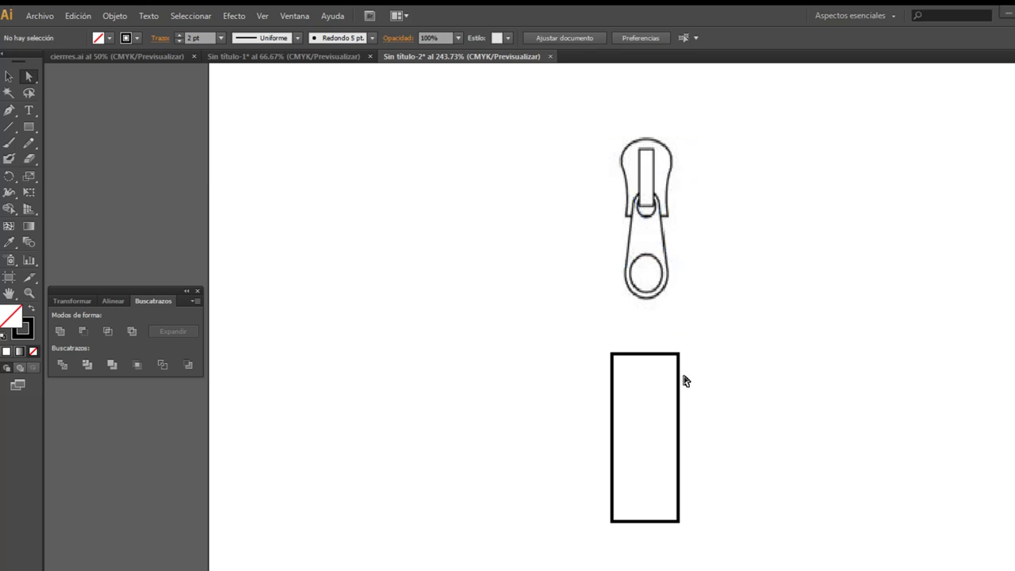
# - Position the rectangle beneath the reference zipper image
pyautogui.click(11, 77)
pyautogui.moveTo(657, 364)
pyautogui.mouseDown()
pyautogui.moveTo(489, 317)
pyautogui.moveTo(607, 346)
pyautogui.moveTo(560, 352)
pyautogui.mouseUp()
pyautogui.moveTo(634, 253); pyautogui.dragTo(651, 209)
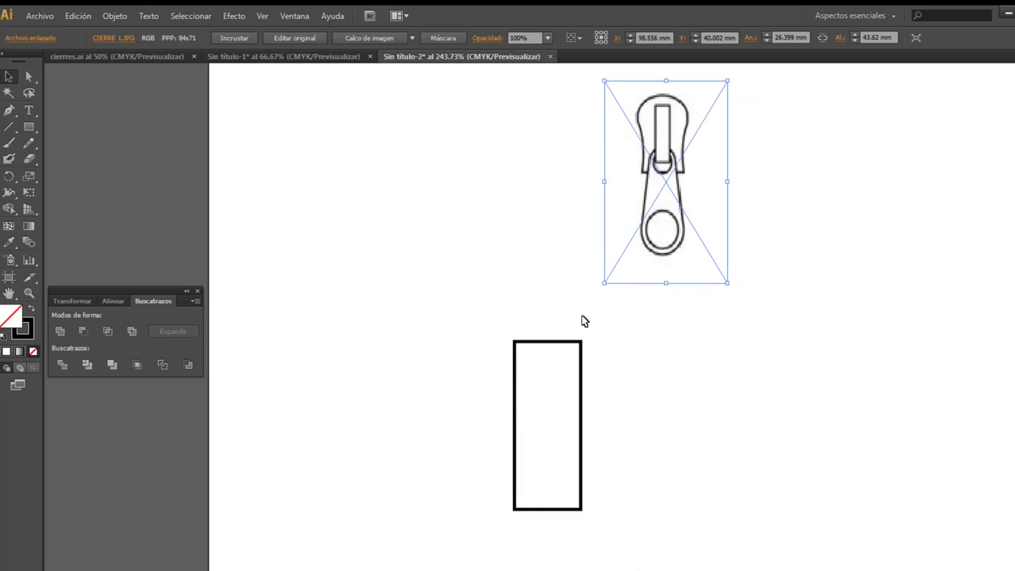
pyautogui.moveTo(555, 343); pyautogui.dragTo(639, 333)
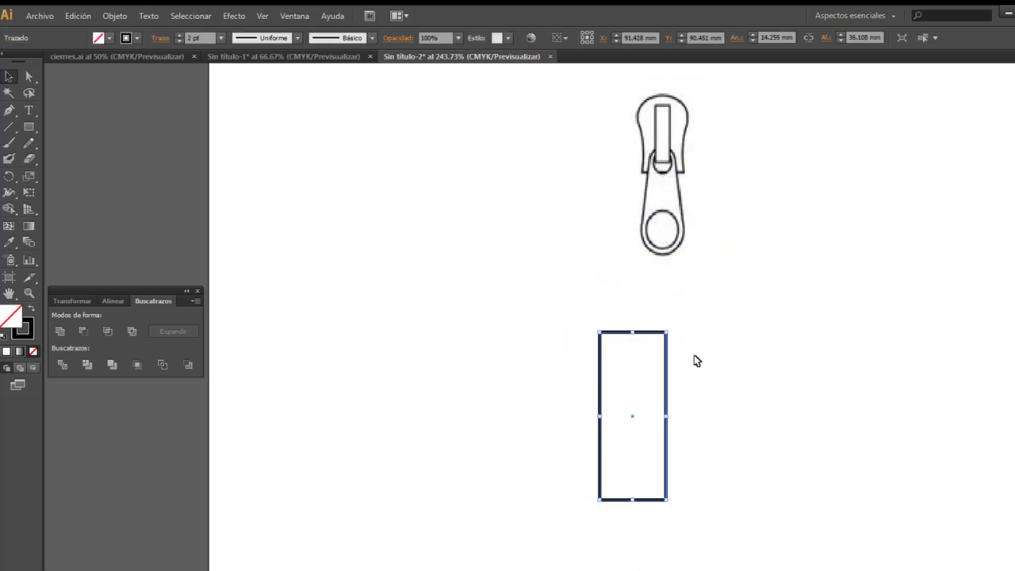
# - Draw an ellipse across the rectangle's top and raise it to cap the rectangle
pyautogui.click(28, 127)
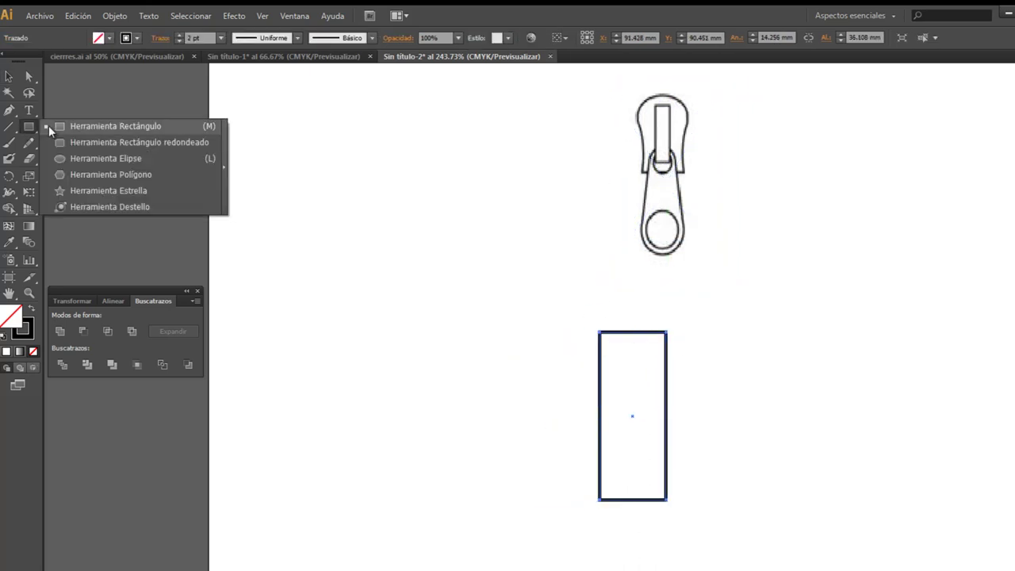
pyautogui.click(99, 164)
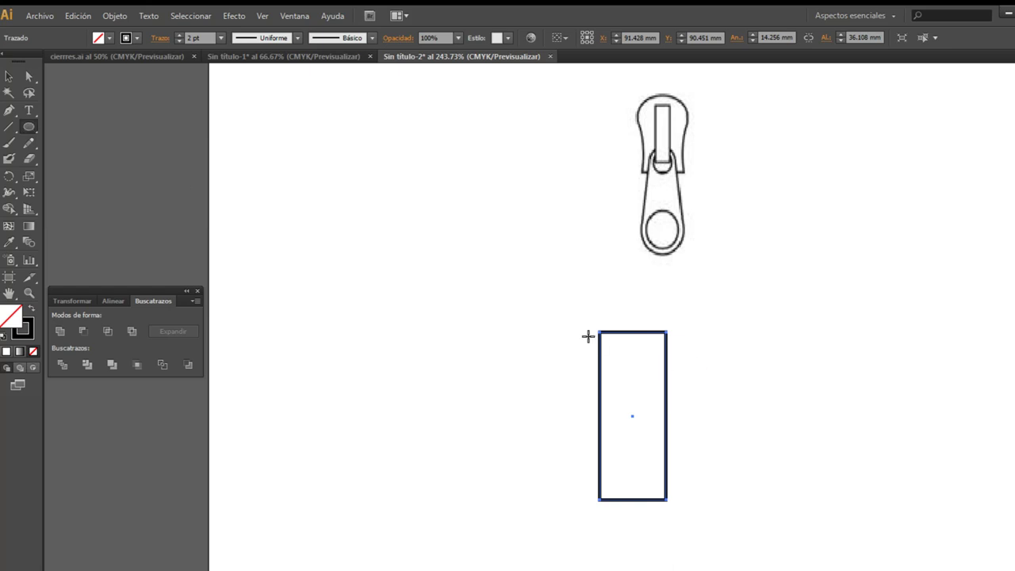
pyautogui.moveTo(597, 329); pyautogui.dragTo(665, 375)
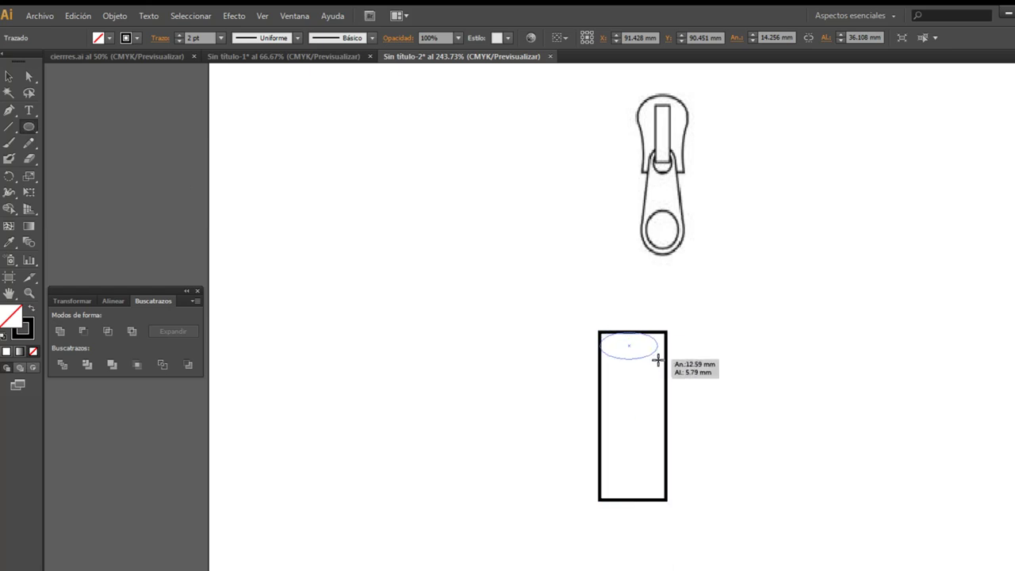
pyautogui.press('v')
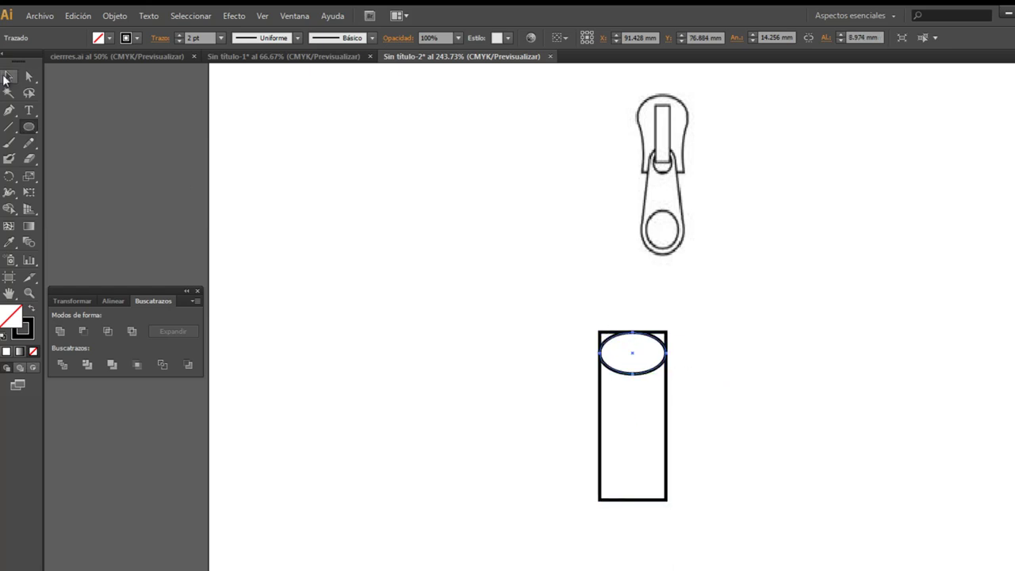
pyautogui.moveTo(632, 360); pyautogui.dragTo(632, 334)
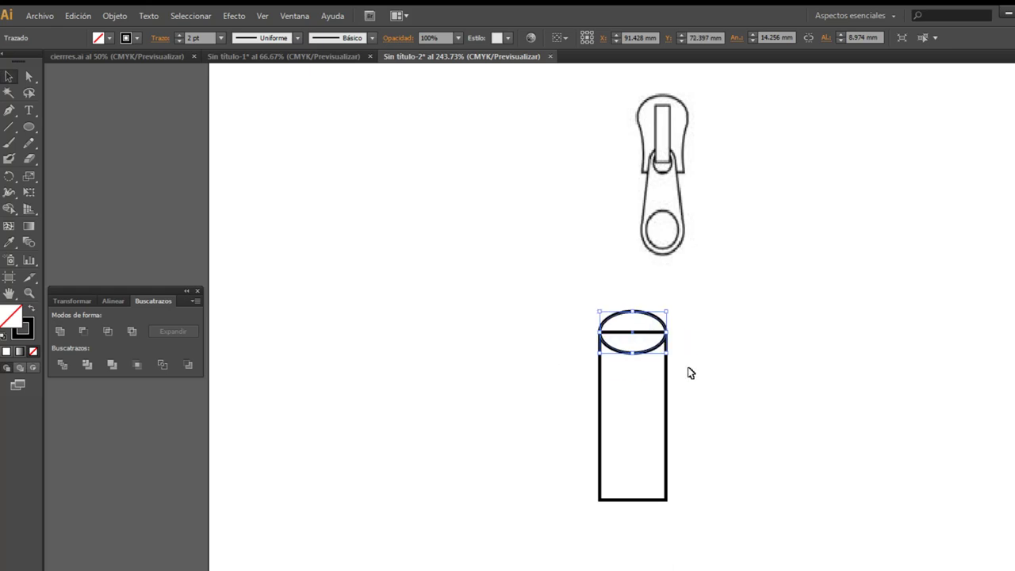
# - Shift the zipper image left, then Unite the ellipse and rectangle into one shape
pyautogui.moveTo(569, 286); pyautogui.dragTo(703, 530)
pyautogui.click(738, 378)
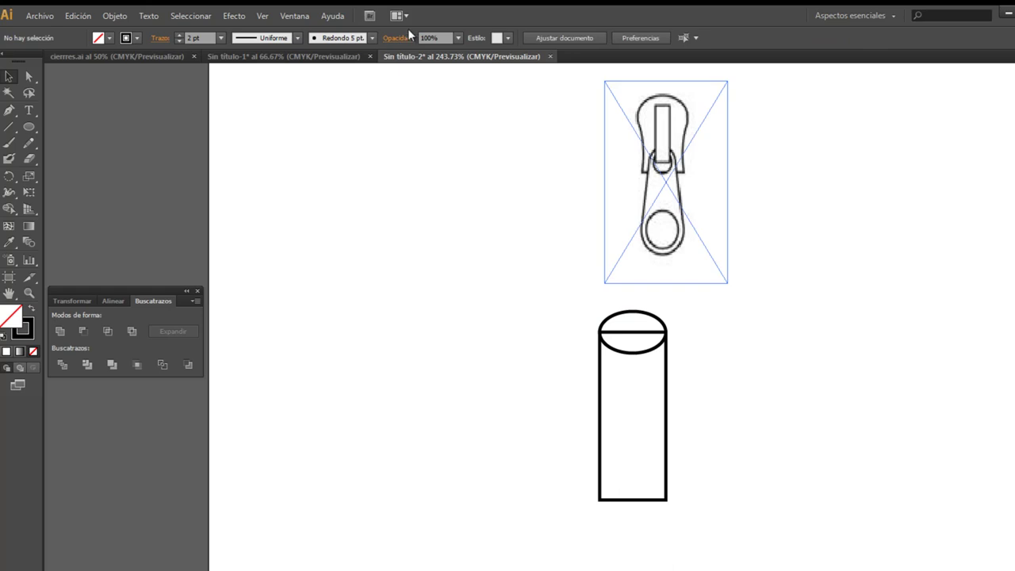
pyautogui.moveTo(563, 281); pyautogui.dragTo(668, 523)
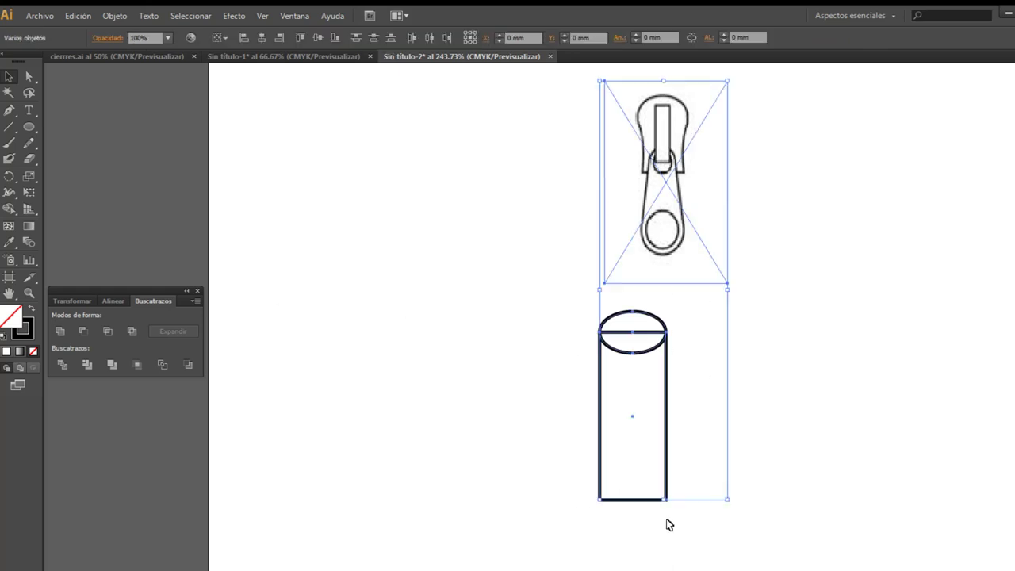
pyautogui.click(491, 351)
pyautogui.moveTo(591, 285); pyautogui.dragTo(698, 525)
pyautogui.click(741, 262)
pyautogui.moveTo(665, 167); pyautogui.dragTo(329, 159)
pyautogui.click(494, 229)
pyautogui.moveTo(551, 298)
pyautogui.mouseDown()
pyautogui.moveTo(676, 457)
pyautogui.moveTo(704, 532)
pyautogui.mouseUp()
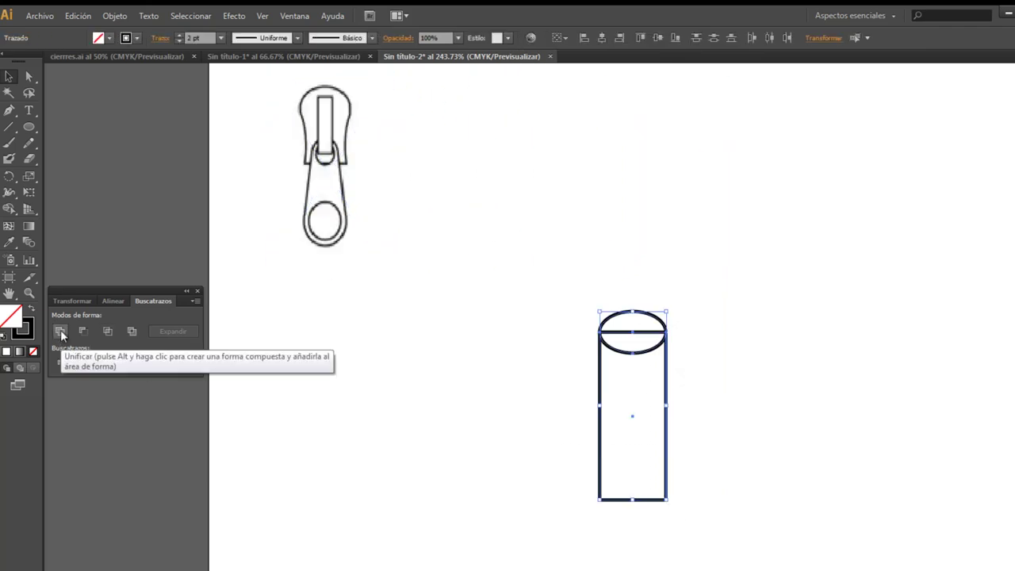
pyautogui.click(61, 334)
pyautogui.click(758, 390)
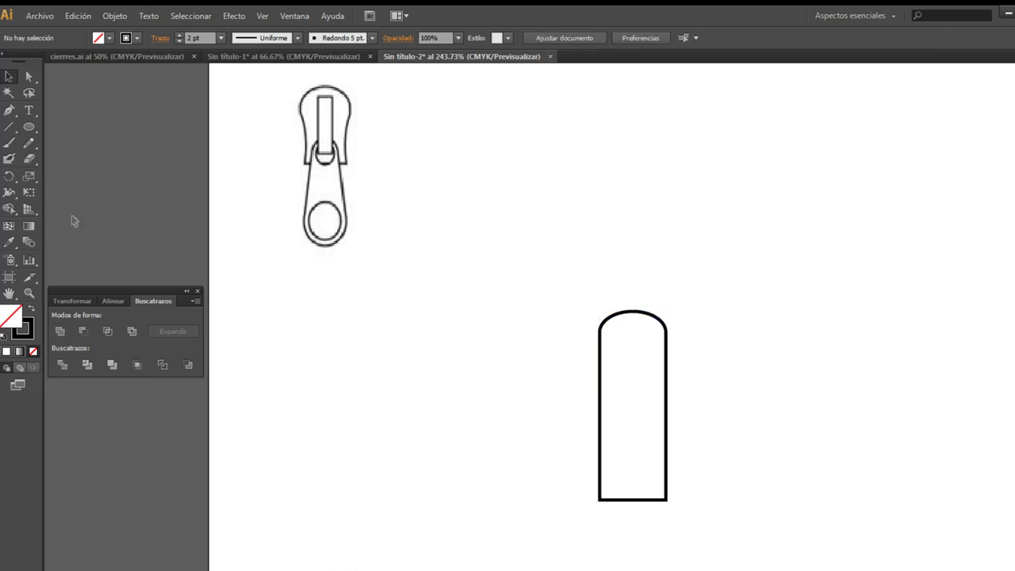
# - Draw a tall narrow white-filled ellipse over the shape's left edge
pyautogui.moveTo(28, 126); pyautogui.dragTo(83, 149)
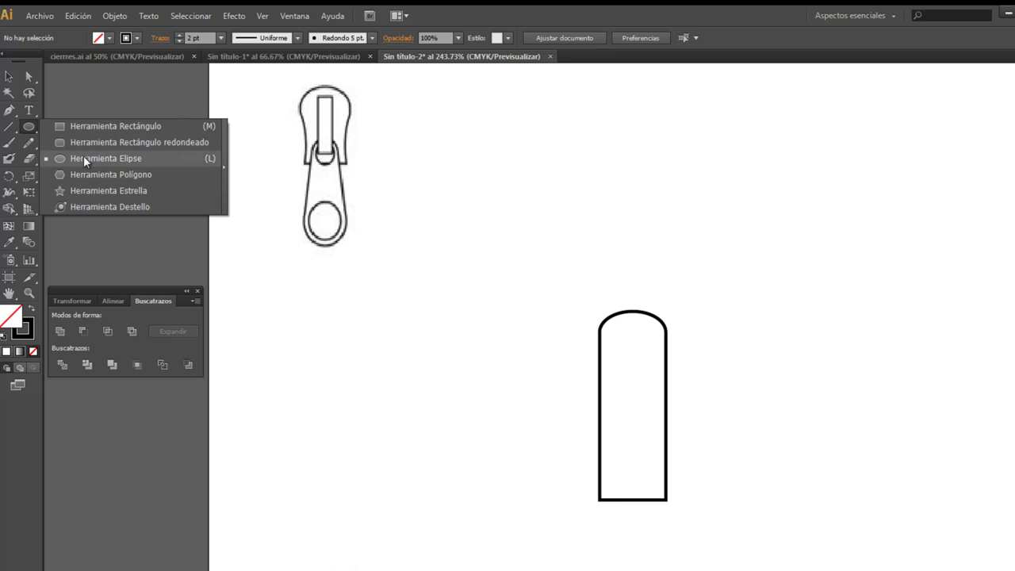
pyautogui.moveTo(83, 149); pyautogui.dragTo(84, 158)
pyautogui.moveTo(585, 340); pyautogui.dragTo(612, 517)
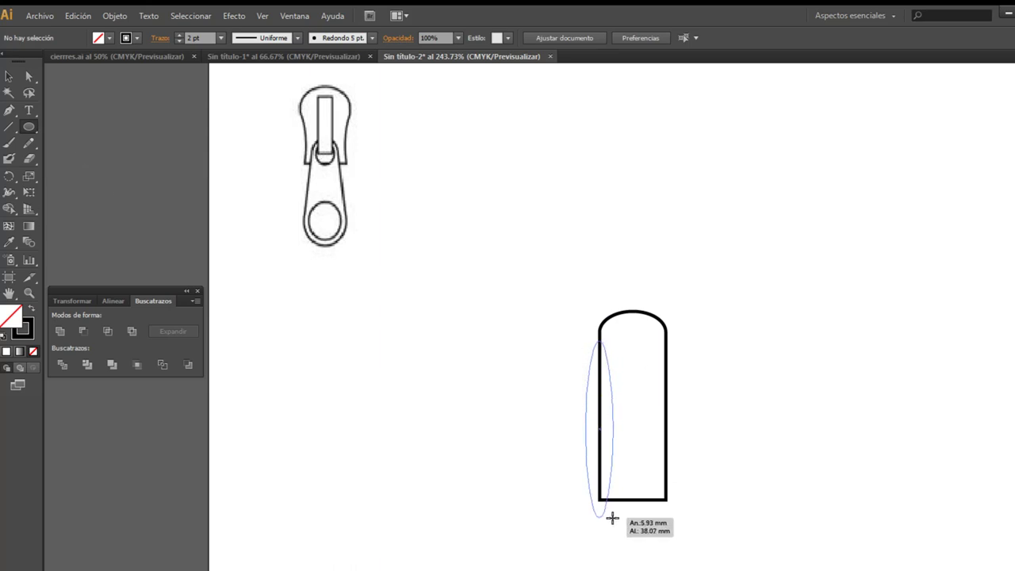
pyautogui.click(9, 76)
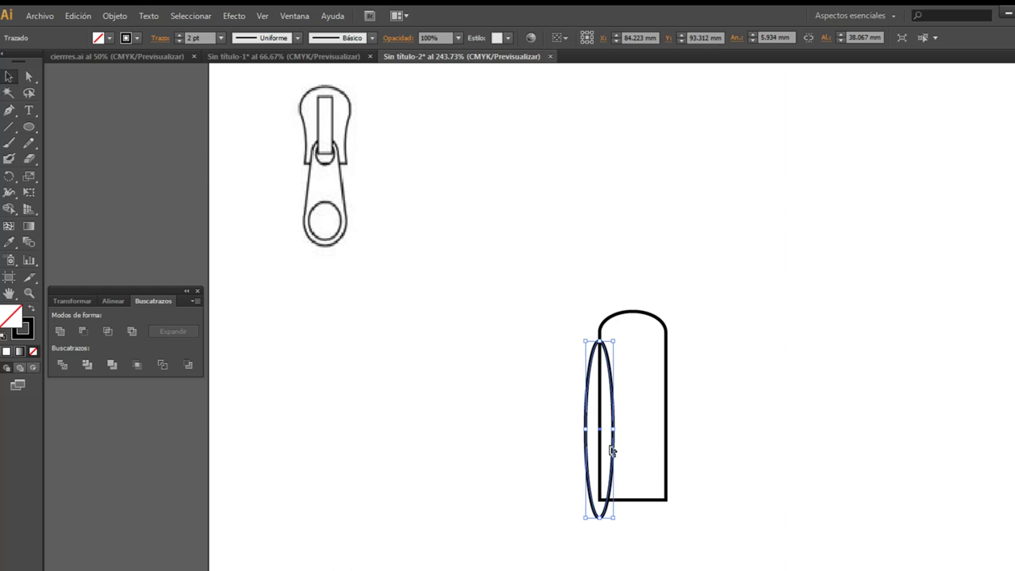
pyautogui.click(109, 37)
pyautogui.click(21, 61)
pyautogui.press('Escape')
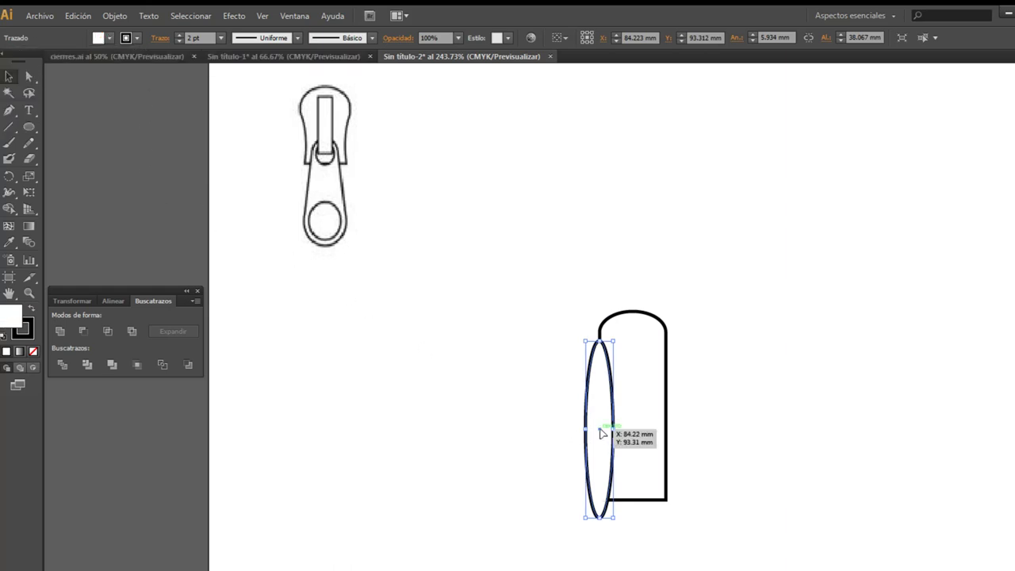
# - Copy the ellipse to the right edge, Minus Front both, and move the tapered shape up
pyautogui.moveTo(600, 432); pyautogui.dragTo(668, 432)
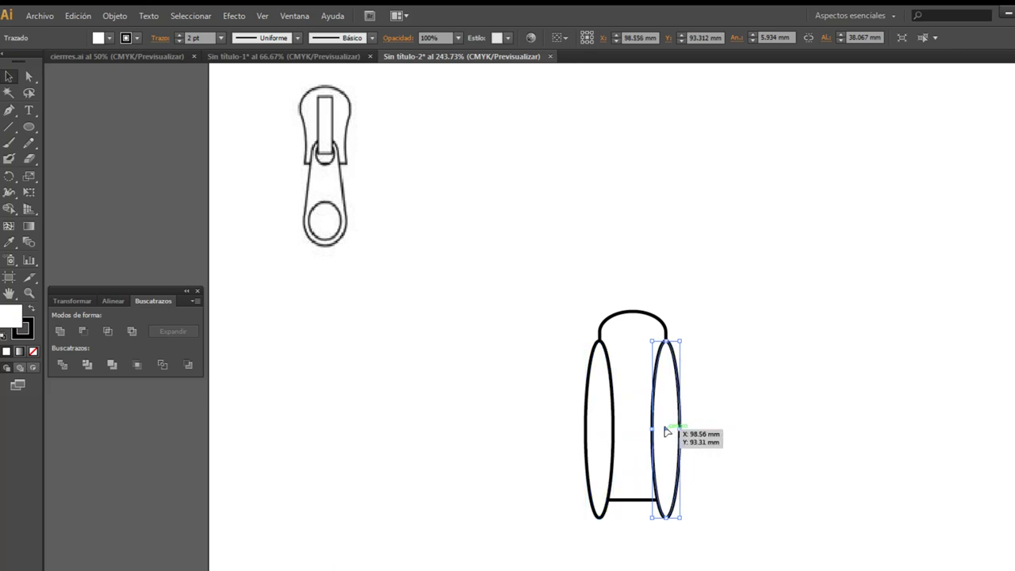
pyautogui.click(707, 492)
pyautogui.moveTo(707, 541); pyautogui.dragTo(568, 291)
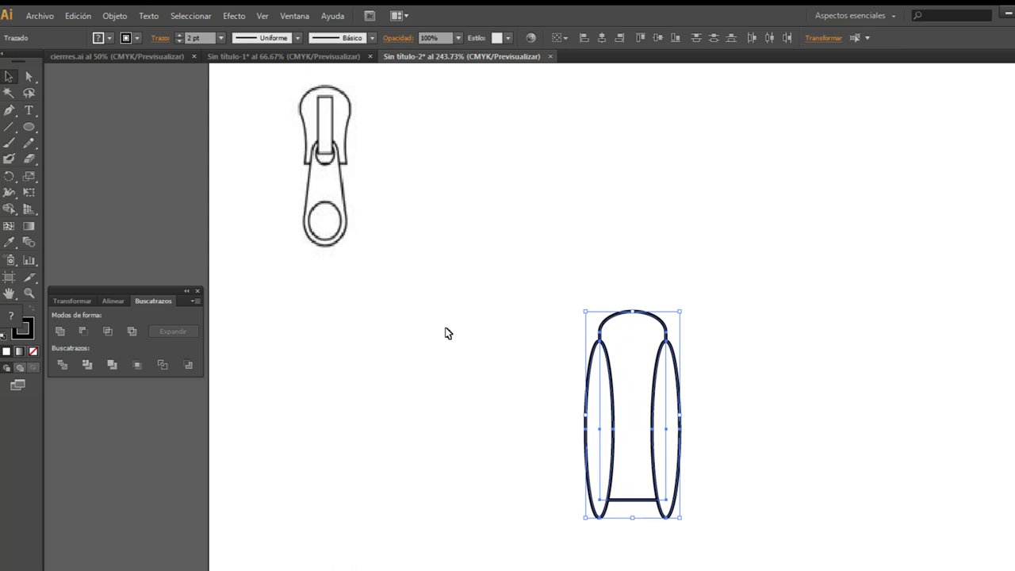
pyautogui.click(85, 331)
pyautogui.click(535, 387)
pyautogui.moveTo(652, 419)
pyautogui.mouseDown()
pyautogui.moveTo(655, 191)
pyautogui.moveTo(782, 206)
pyautogui.mouseUp()
pyautogui.click(594, 219)
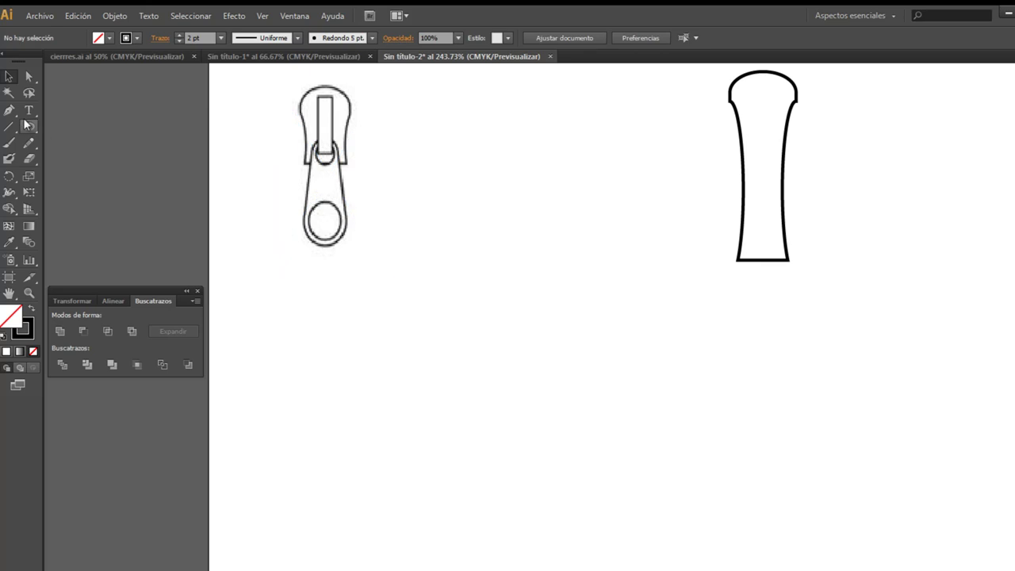
# - Draw a small narrow white-filled rectangle beside the reference zipper
pyautogui.moveTo(27, 125); pyautogui.dragTo(47, 127)
pyautogui.click(53, 126)
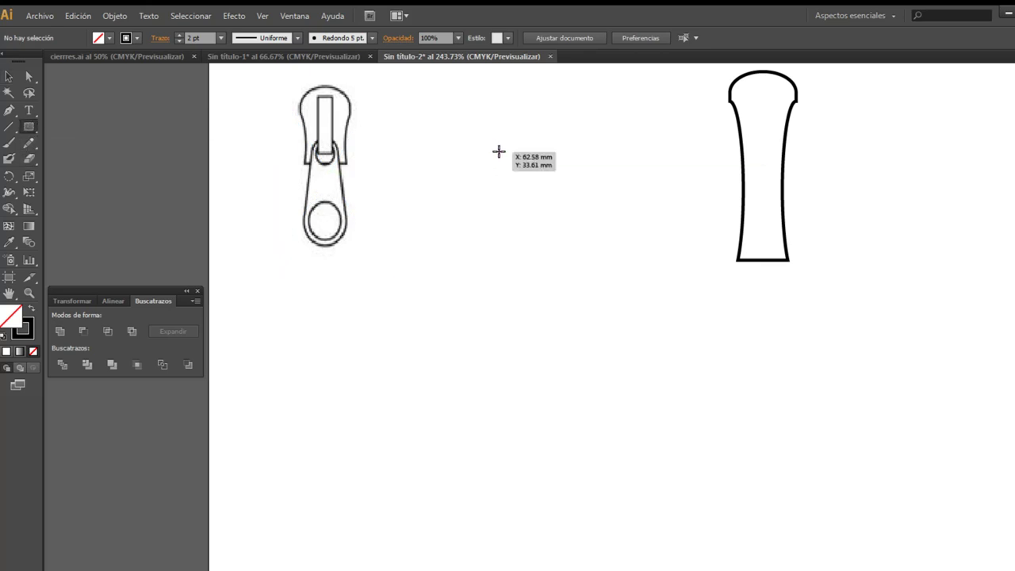
pyautogui.moveTo(496, 133); pyautogui.dragTo(519, 216)
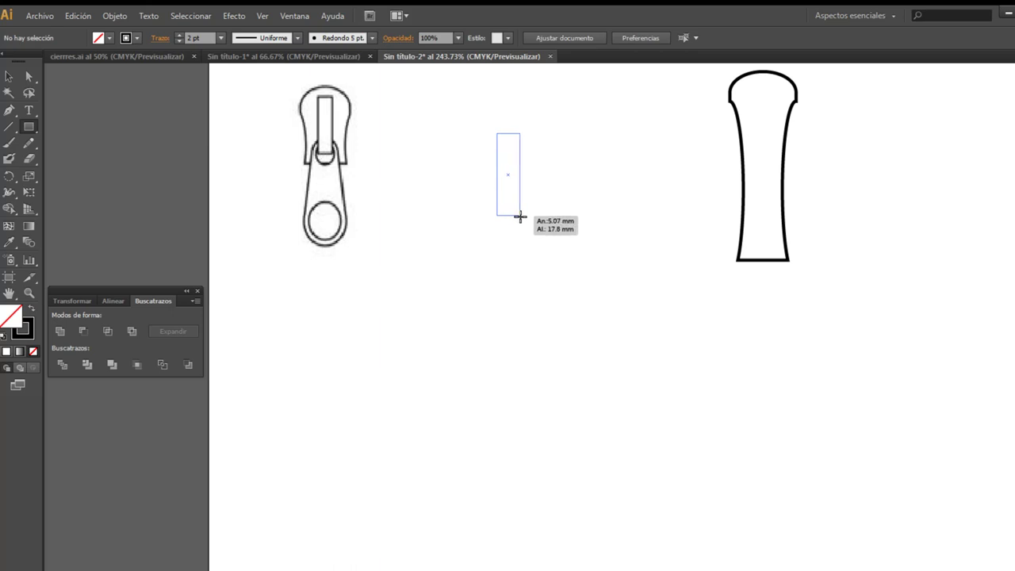
pyautogui.moveTo(519, 215); pyautogui.dragTo(520, 220)
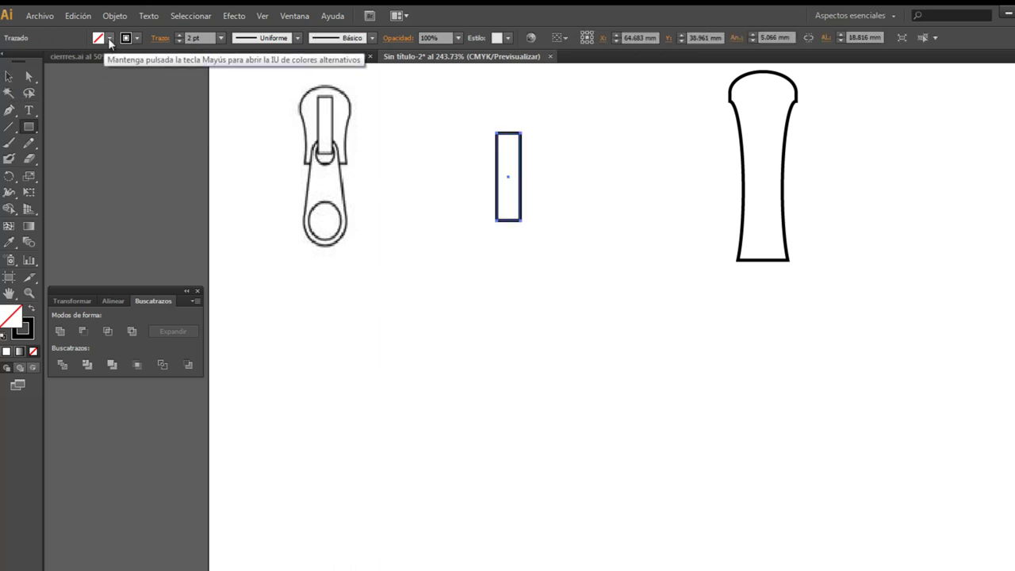
pyautogui.click(109, 37)
pyautogui.click(22, 63)
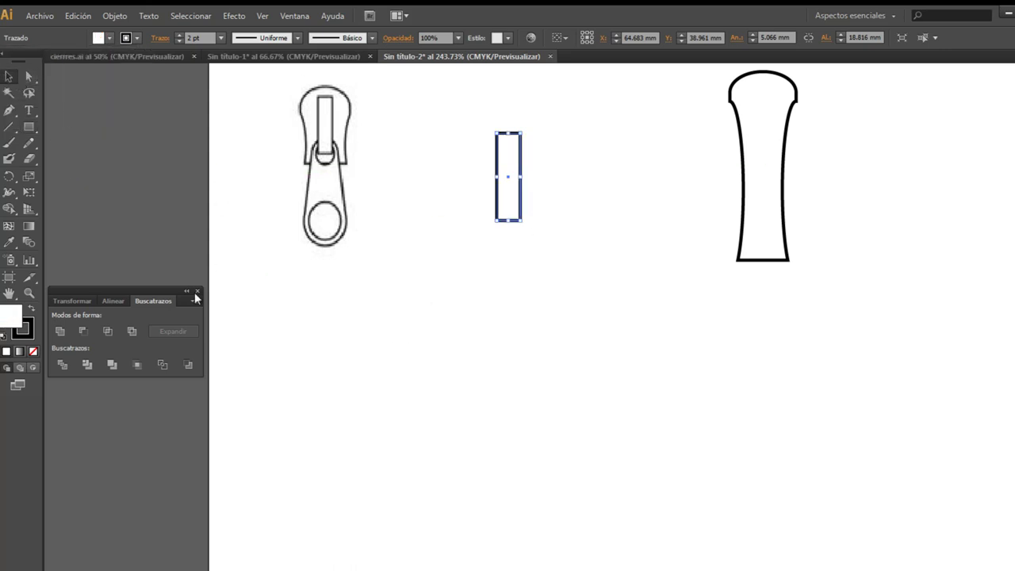
# - Draw a circle below the rectangle and make a slightly larger duplicate
pyautogui.moveTo(28, 128); pyautogui.dragTo(79, 158)
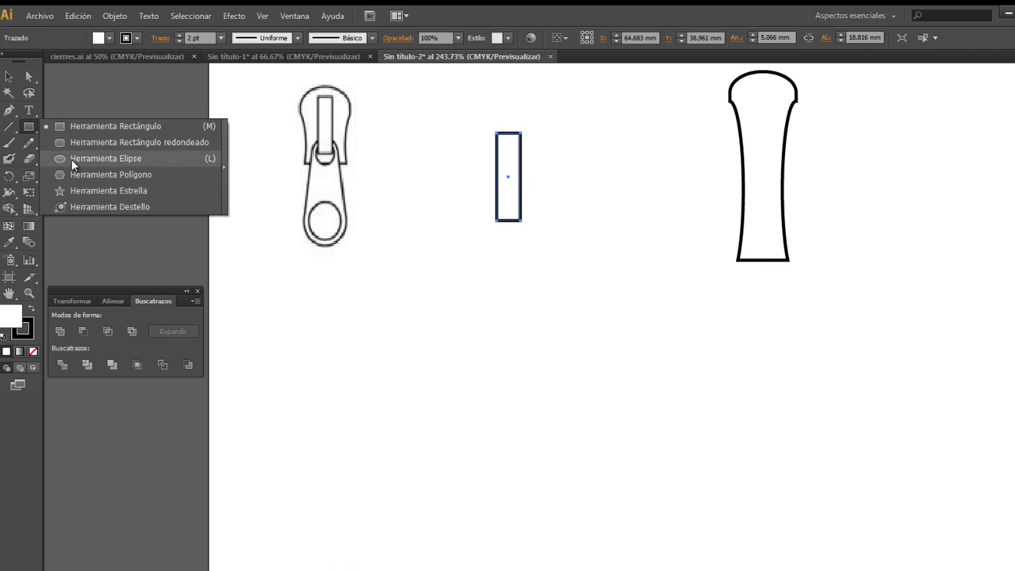
pyautogui.moveTo(483, 306); pyautogui.dragTo(530, 357)
pyautogui.press('v')
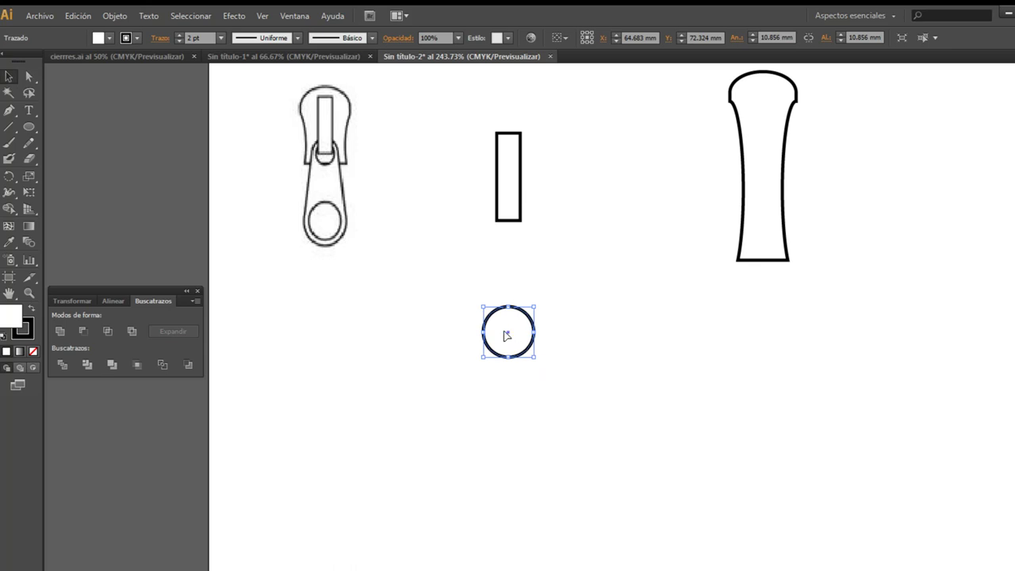
pyautogui.moveTo(508, 335); pyautogui.dragTo(511, 336)
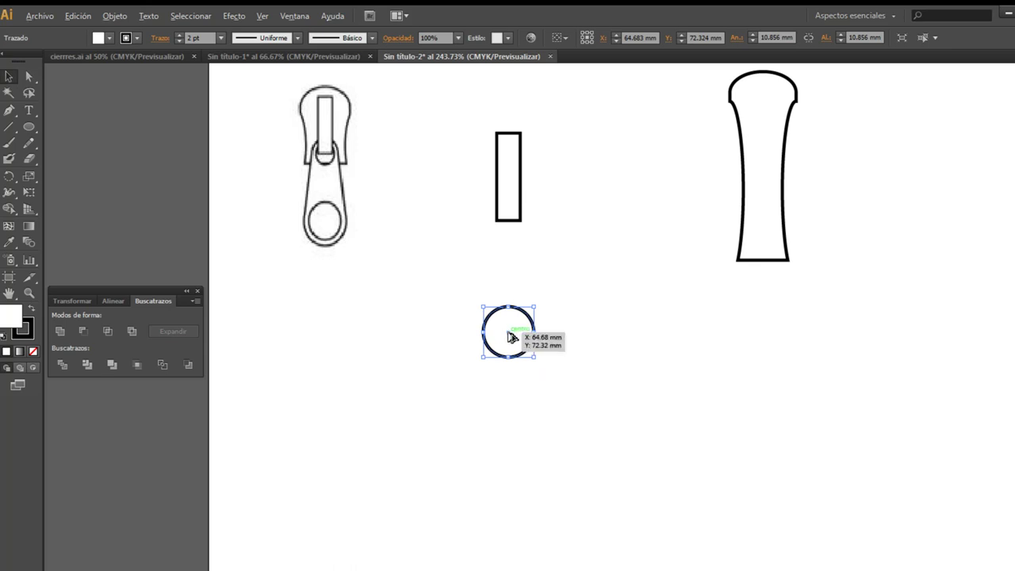
pyautogui.moveTo(508, 336); pyautogui.dragTo(552, 379)
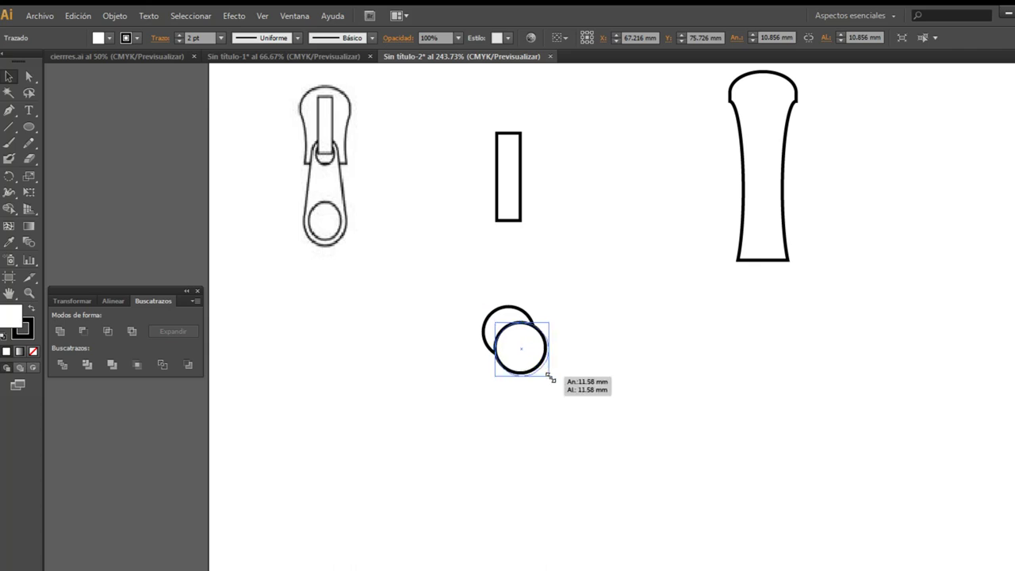
pyautogui.moveTo(552, 379); pyautogui.dragTo(454, 300)
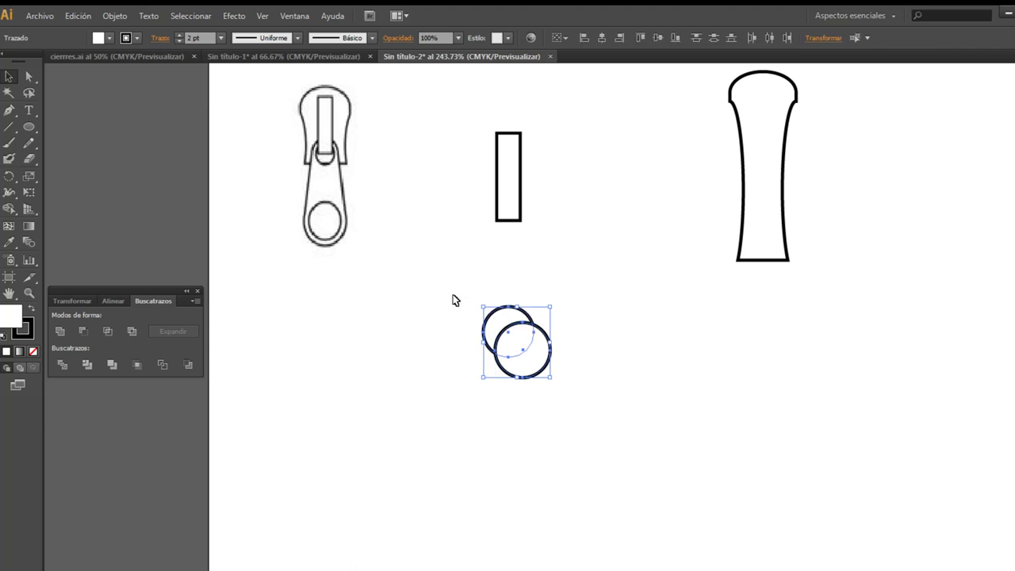
# - Centre the two circles on each other and set their fill to None
pyautogui.click(112, 300)
pyautogui.click(83, 330)
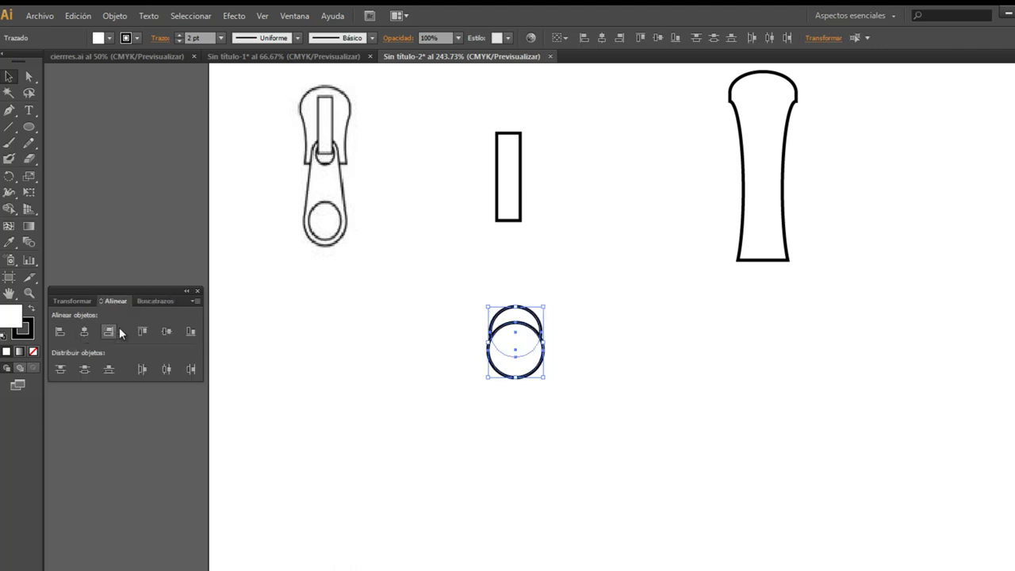
pyautogui.click(167, 330)
pyautogui.click(109, 38)
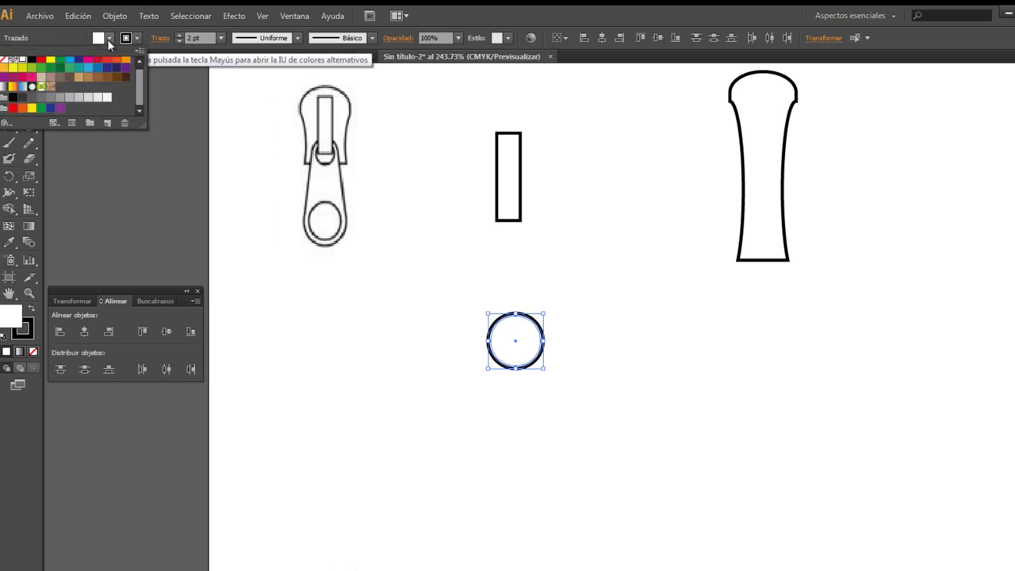
pyautogui.click(4, 59)
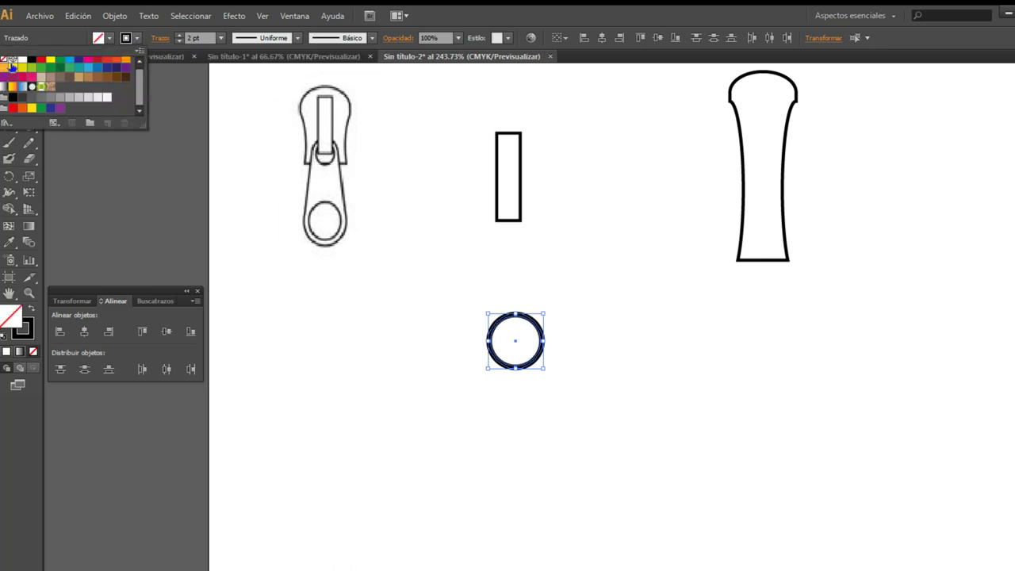
pyautogui.click(475, 353)
# - Redo the unfilled copy with a slightly smaller circle, aligning both into concentric rings
pyautogui.click(565, 364)
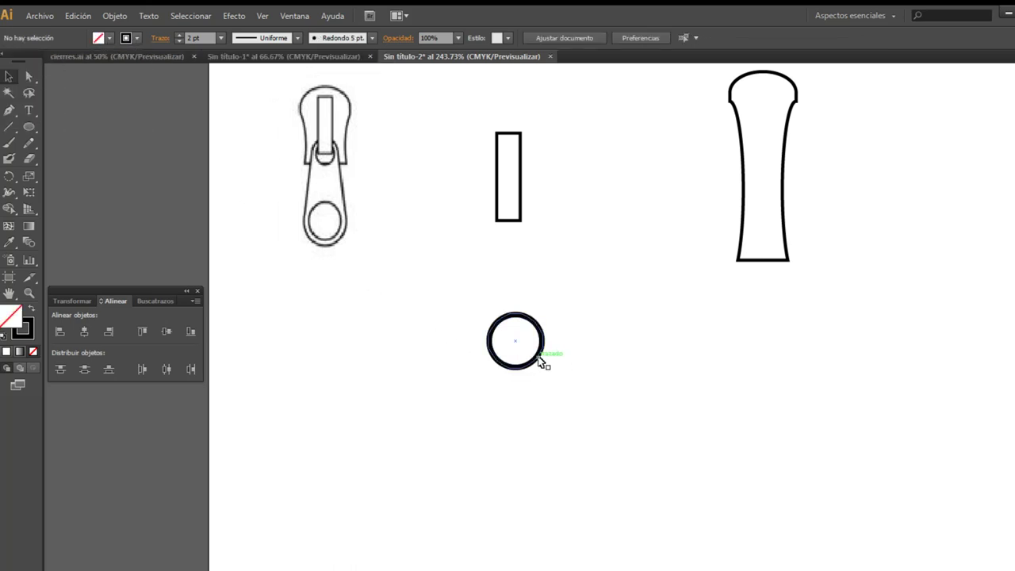
pyautogui.moveTo(539, 361); pyautogui.dragTo(600, 388)
pyautogui.click(516, 340)
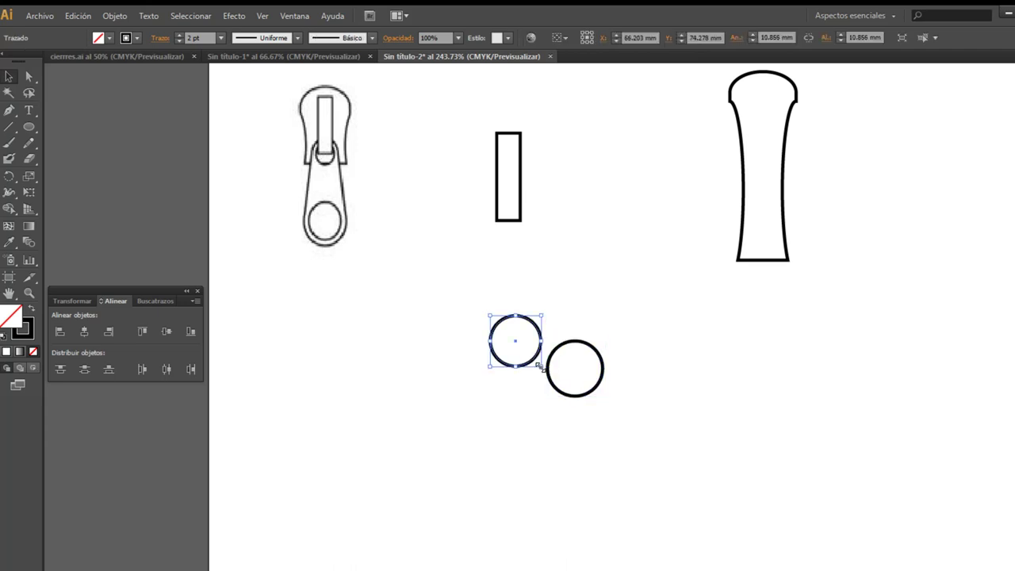
pyautogui.moveTo(539, 365); pyautogui.dragTo(536, 362)
pyautogui.moveTo(626, 430); pyautogui.dragTo(455, 301)
pyautogui.click(85, 332)
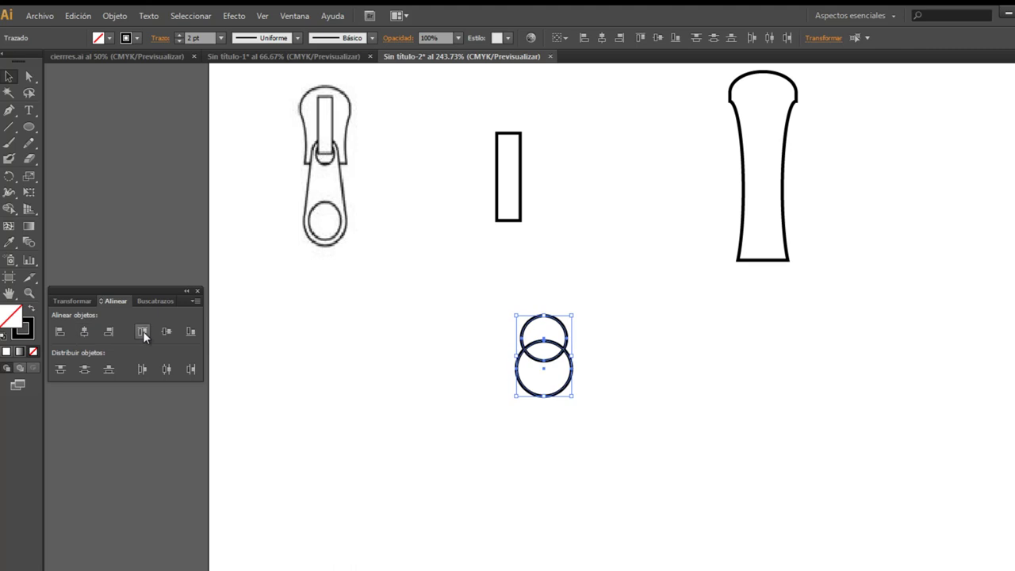
pyautogui.click(167, 331)
pyautogui.click(584, 421)
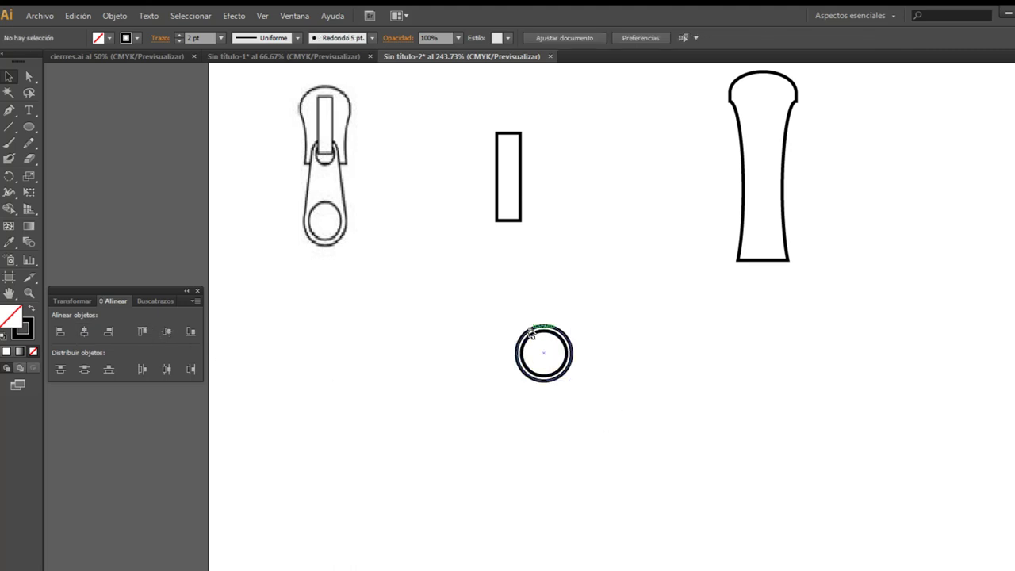
# - Move the double ring under the rectangle and copy it straight down, enlarged to about 14.76 mm
pyautogui.moveTo(490, 310)
pyautogui.mouseDown()
pyautogui.moveTo(571, 377)
pyautogui.moveTo(508, 316)
pyautogui.mouseUp()
pyautogui.click(558, 377)
pyautogui.moveTo(558, 377); pyautogui.dragTo(460, 274)
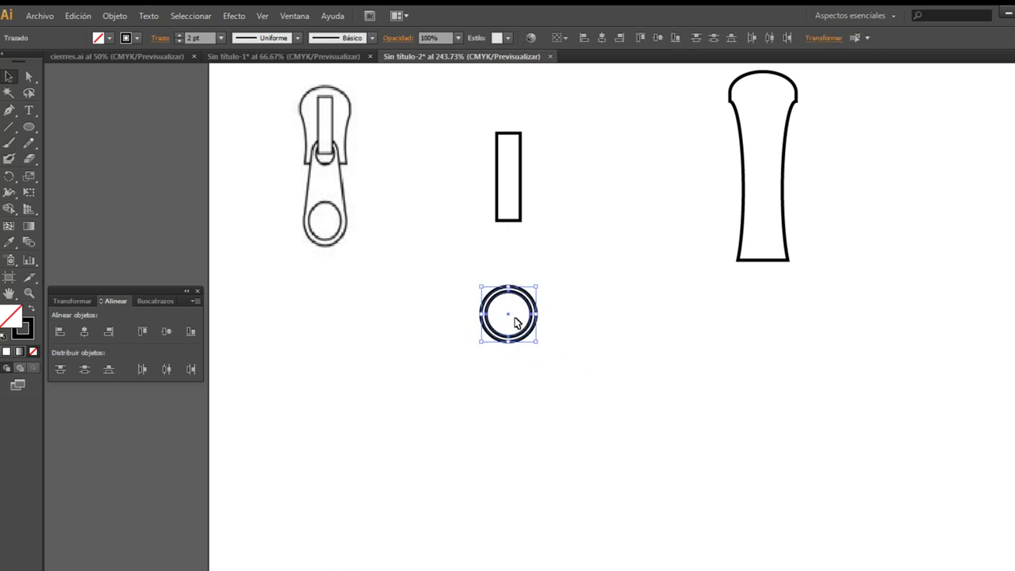
pyautogui.moveTo(509, 319); pyautogui.dragTo(510, 505)
pyautogui.moveTo(537, 470); pyautogui.dragTo(558, 458)
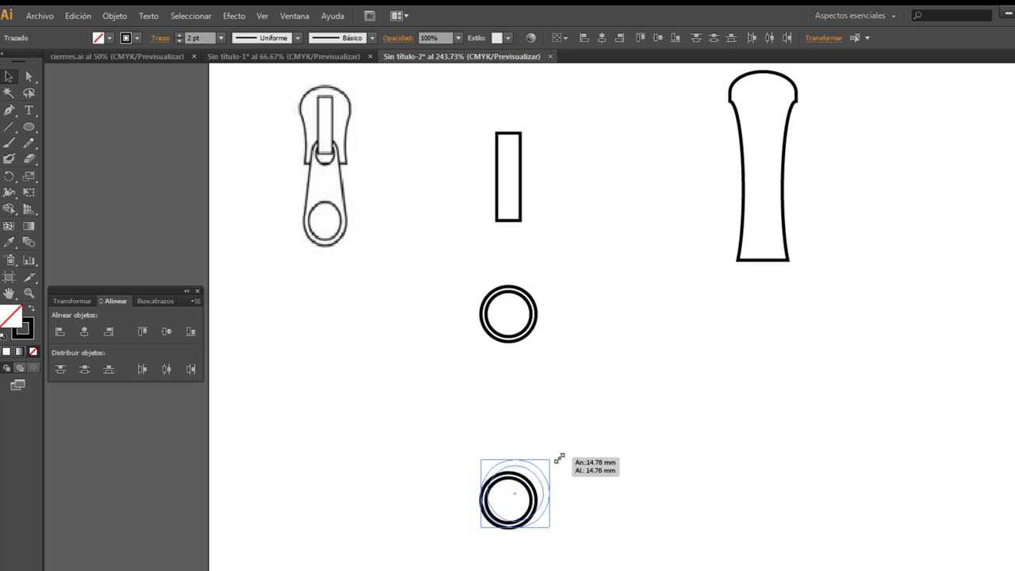
pyautogui.moveTo(558, 458); pyautogui.dragTo(553, 456)
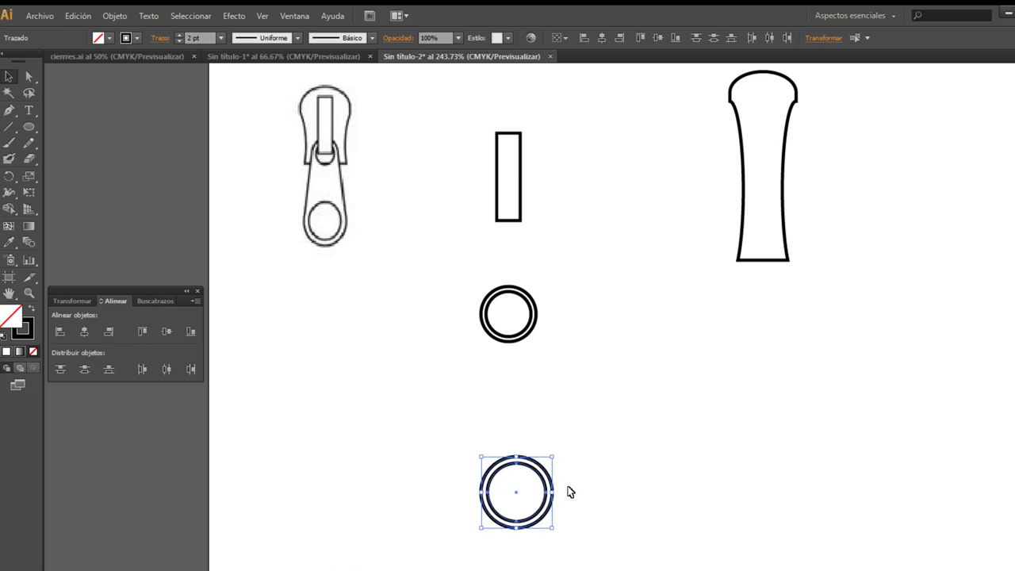
pyautogui.click(577, 535)
# - Horizontally align-centre both double rings, then the rectangle with them
pyautogui.click(323, 164)
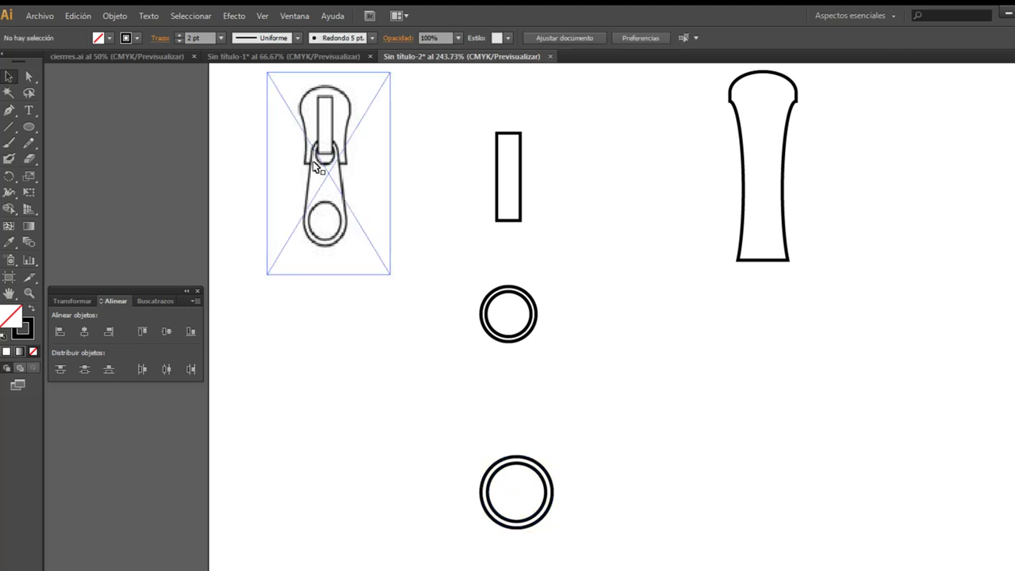
pyautogui.moveTo(558, 557)
pyautogui.mouseDown()
pyautogui.moveTo(464, 325)
pyautogui.moveTo(431, 278)
pyautogui.mouseUp()
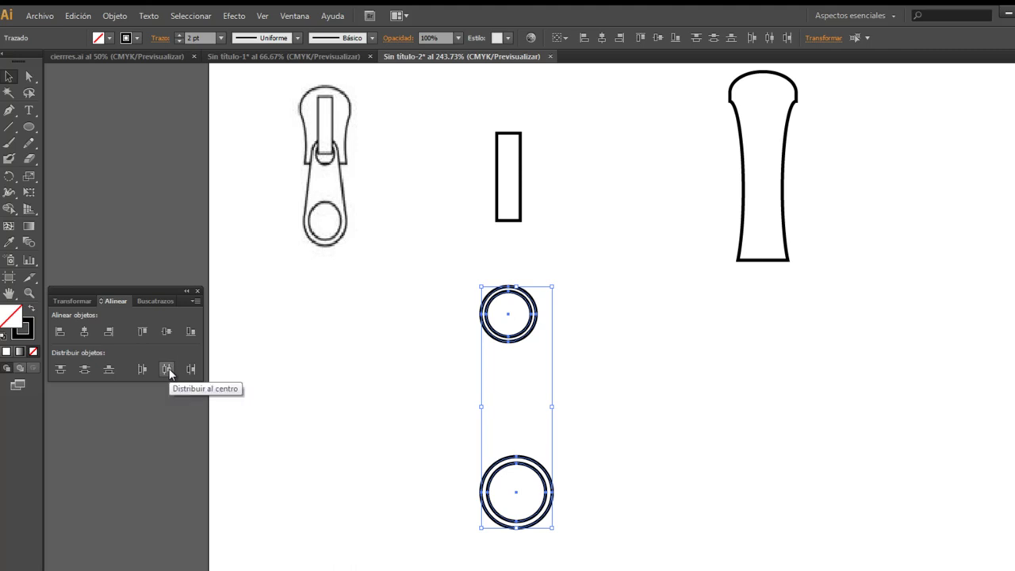
pyautogui.click(168, 372)
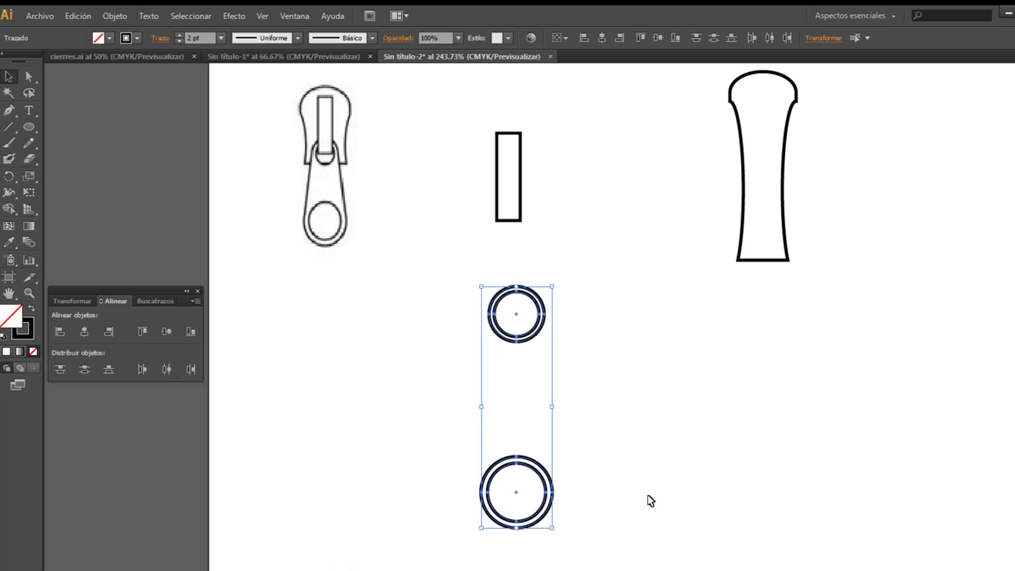
pyautogui.click(626, 508)
pyautogui.moveTo(571, 548); pyautogui.dragTo(444, 139)
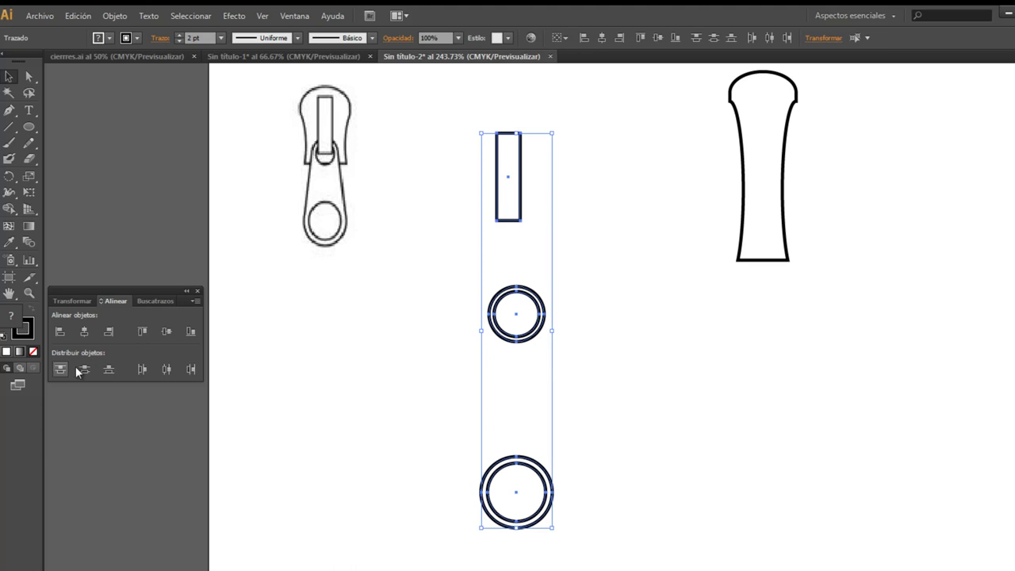
pyautogui.click(168, 371)
pyautogui.click(600, 431)
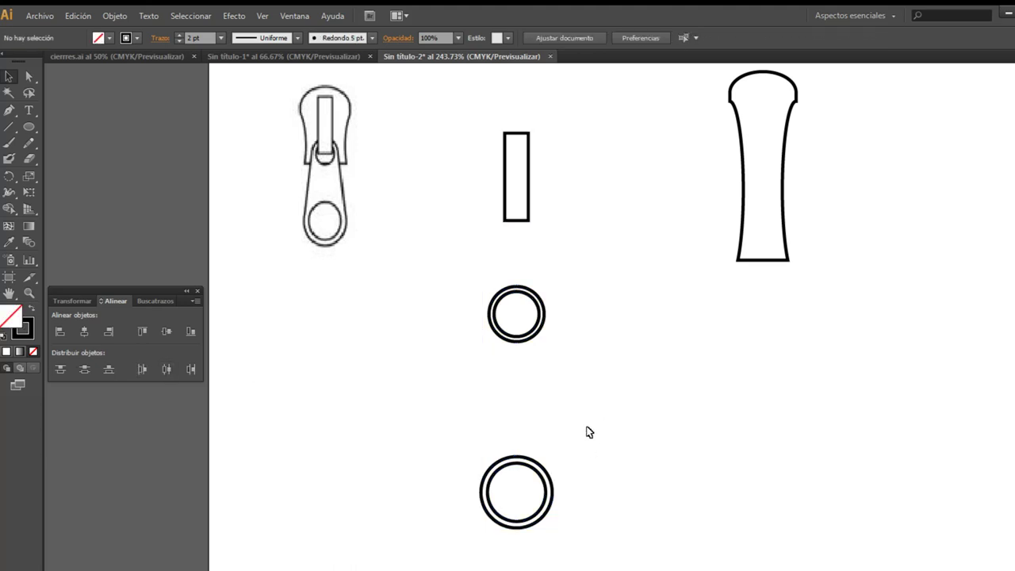
# - Select the upper outer ring's bottom anchor with the Direct Selection tool
pyautogui.click(344, 185)
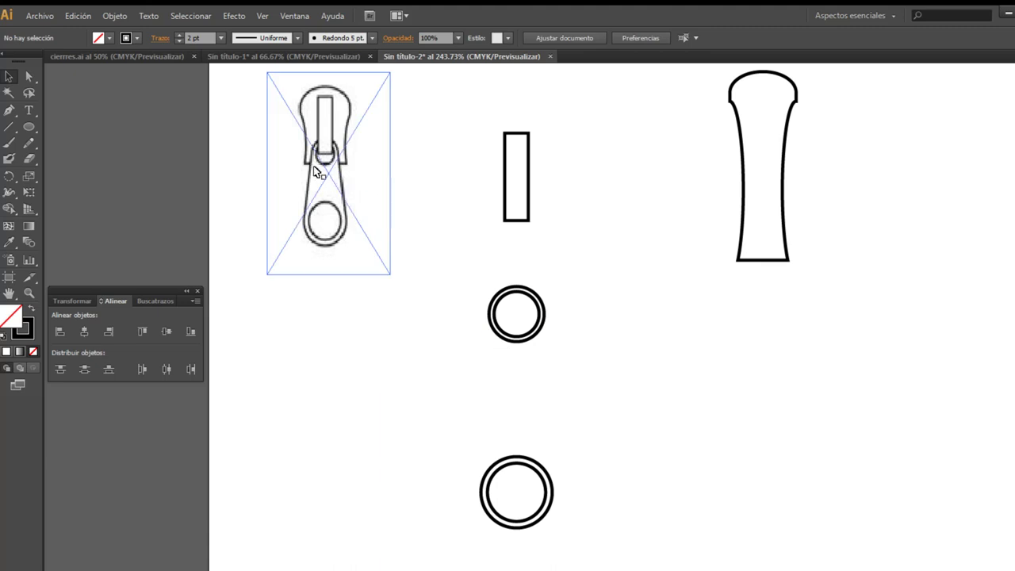
pyautogui.click(396, 258)
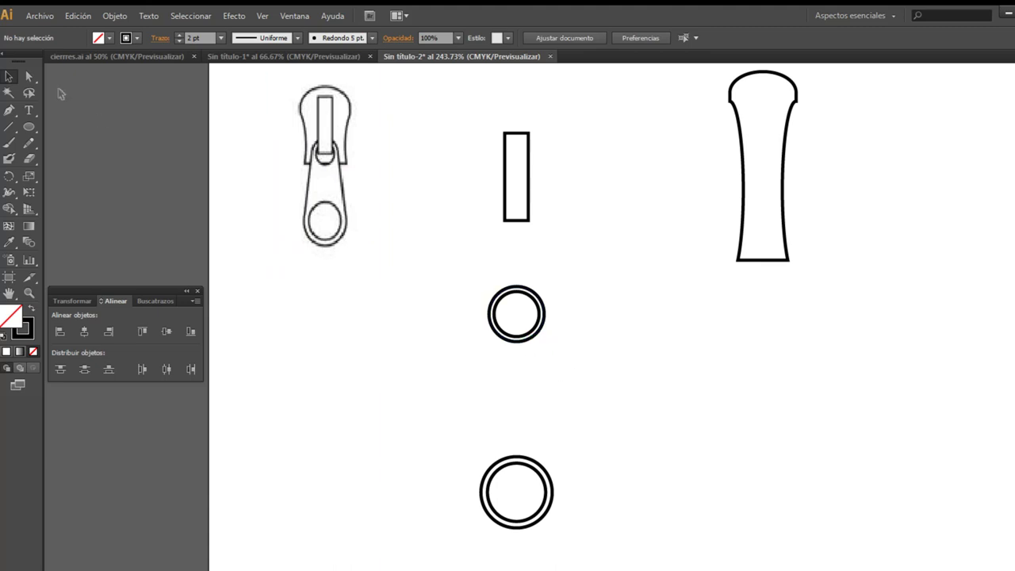
pyautogui.moveTo(29, 74); pyautogui.dragTo(84, 74)
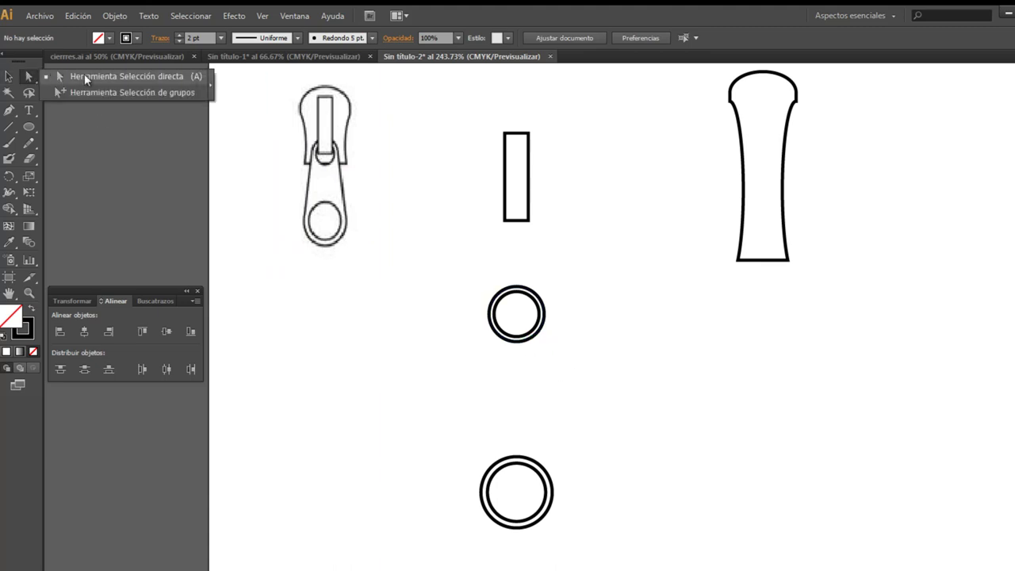
pyautogui.click(516, 343)
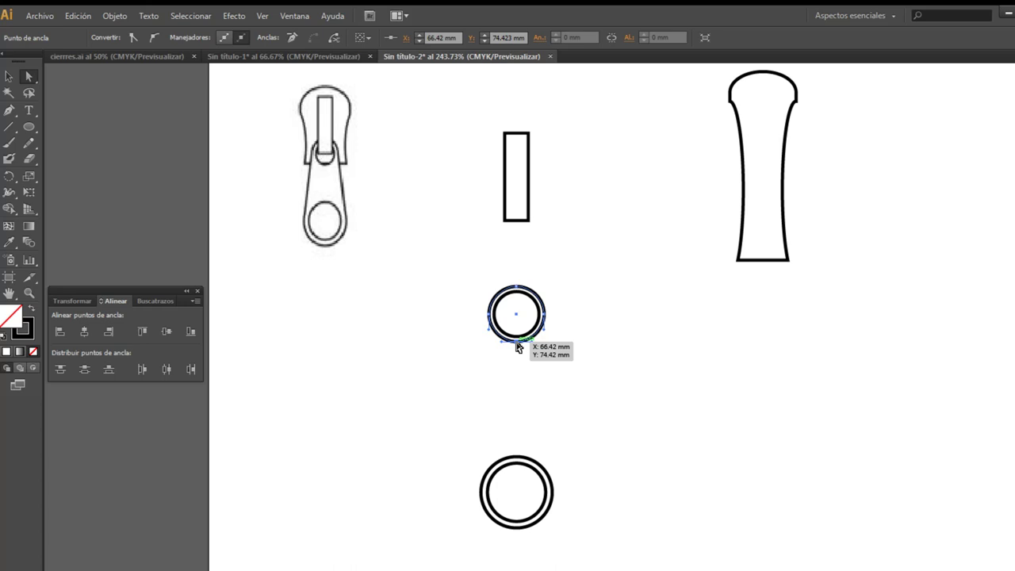
# - Delete the facing anchors of both outer rings and pen-join the arc ends on each side
pyautogui.press('Delete')
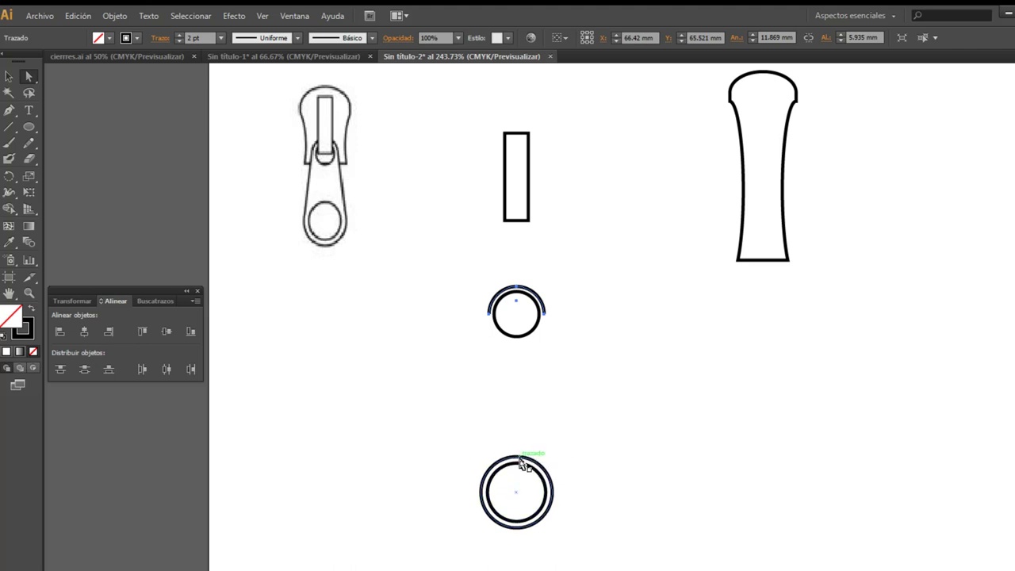
pyautogui.click(519, 458)
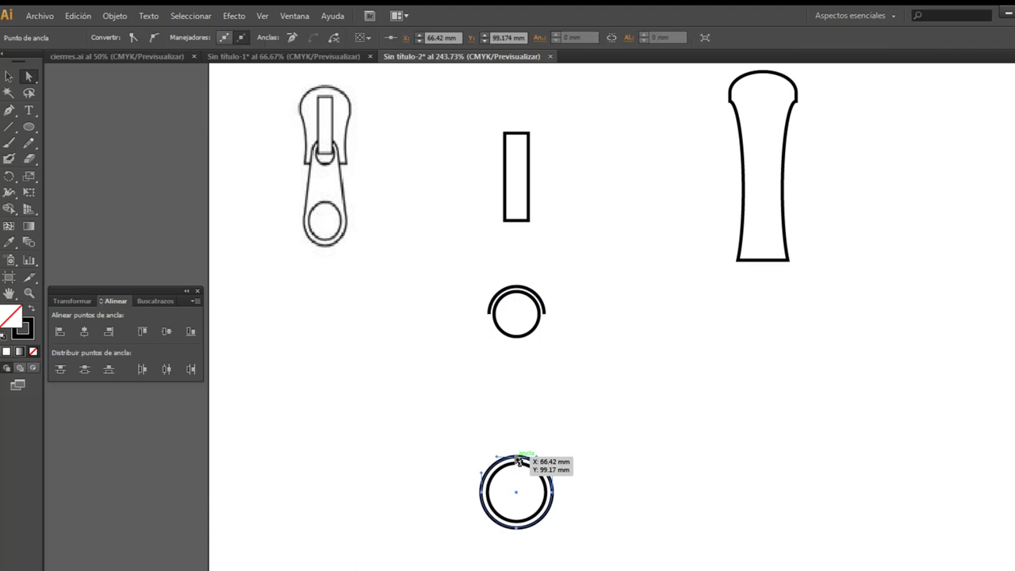
pyautogui.press('Delete')
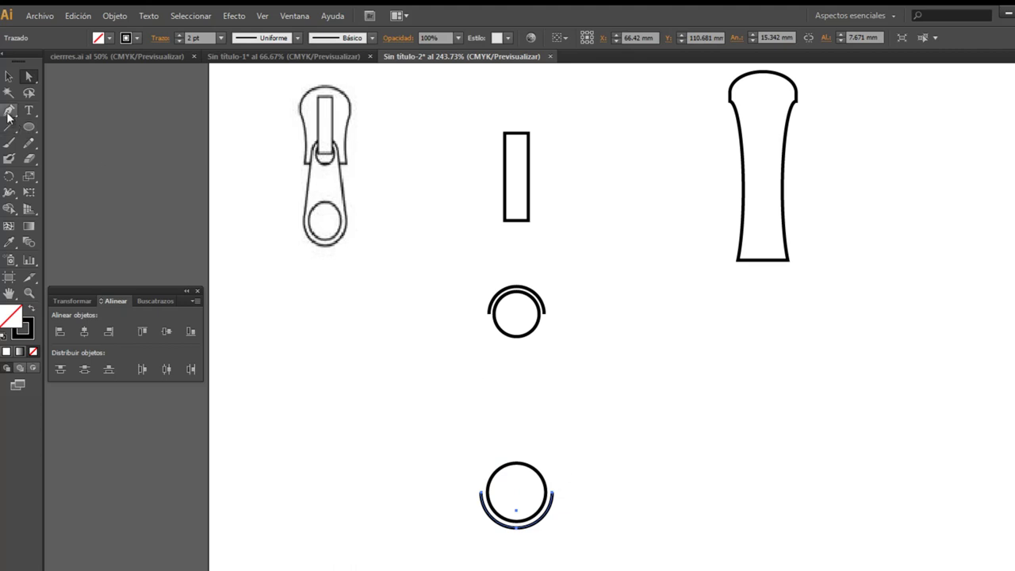
pyautogui.moveTo(8, 110); pyautogui.dragTo(63, 106)
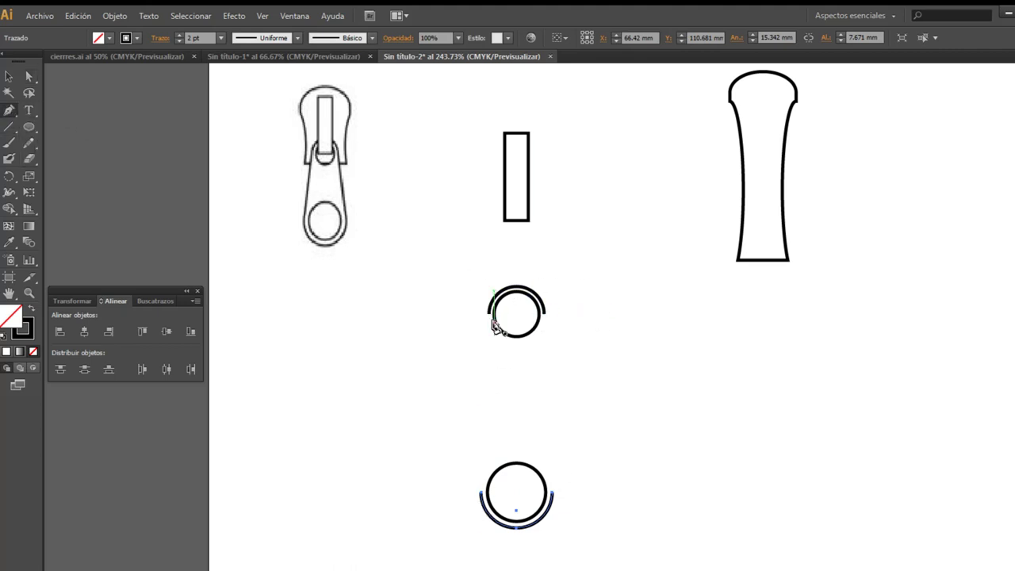
pyautogui.moveTo(491, 319); pyautogui.dragTo(485, 499)
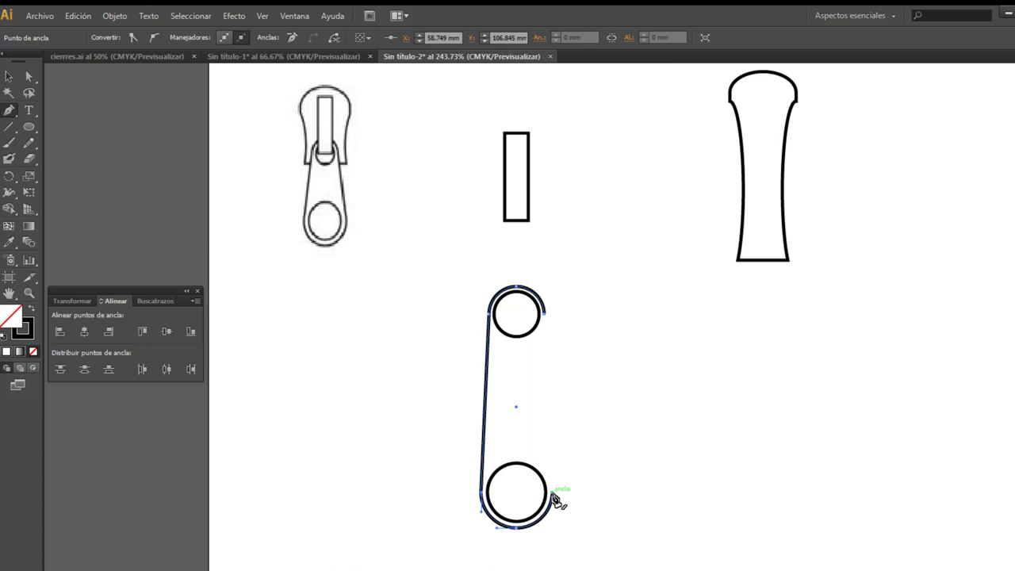
pyautogui.moveTo(553, 496); pyautogui.dragTo(545, 315)
pyautogui.click(9, 76)
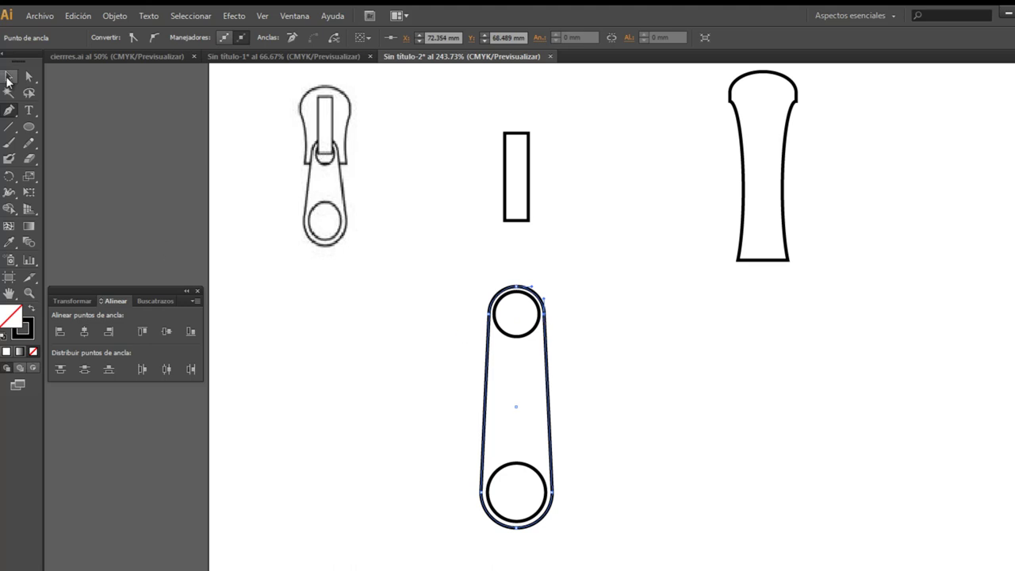
pyautogui.click(431, 337)
# - Bring the top and bottom inner circles to the front via Organizar > Traer al frente
pyautogui.moveTo(438, 280); pyautogui.dragTo(591, 523)
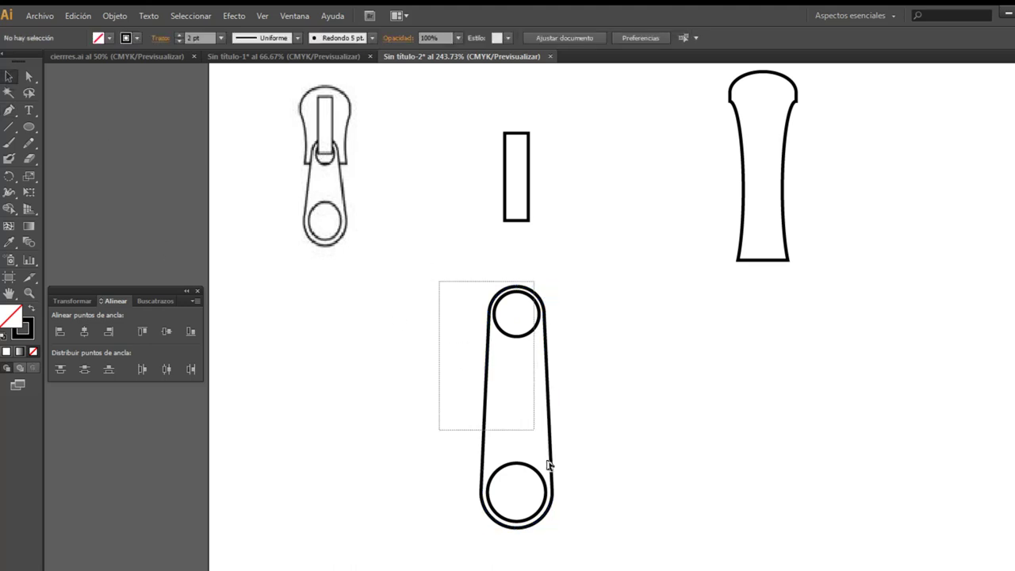
pyautogui.click(572, 390)
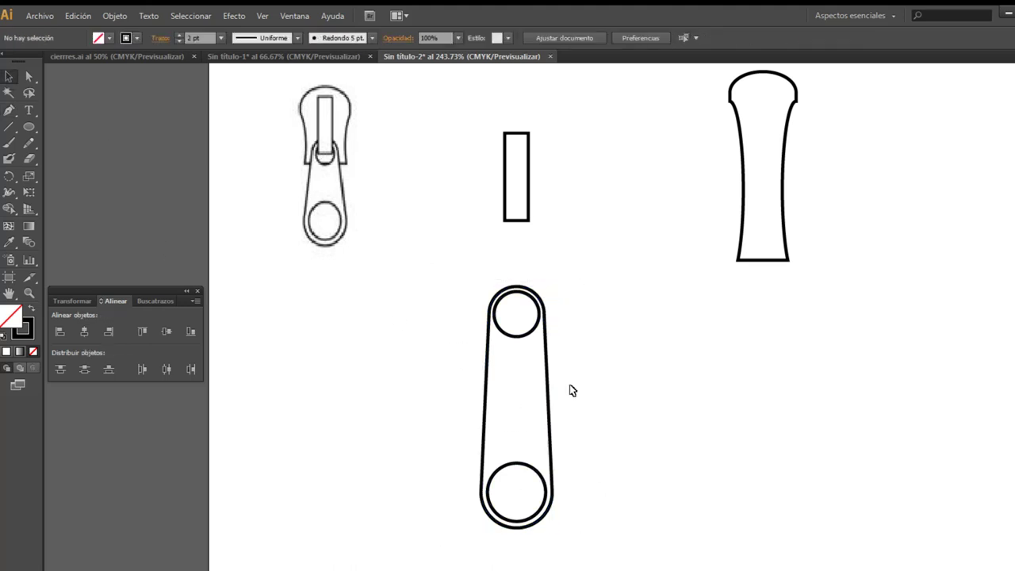
pyautogui.rightClick(523, 337)
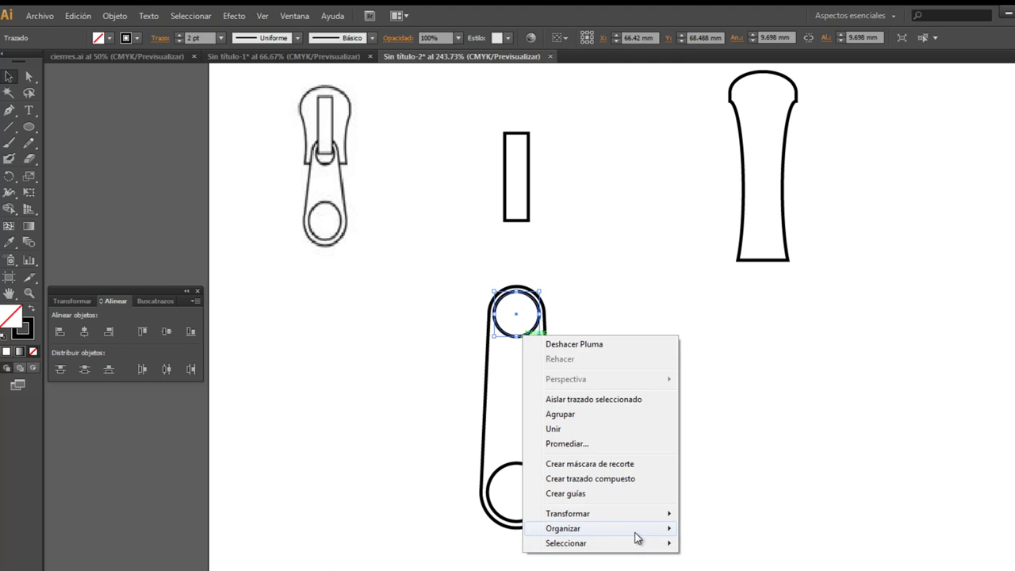
pyautogui.moveTo(562, 528)
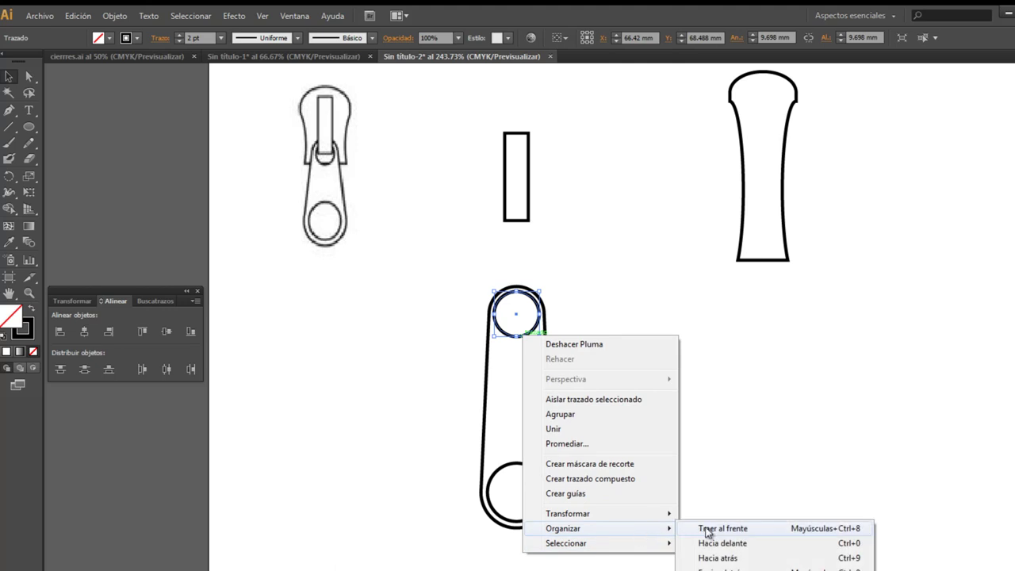
pyautogui.click(707, 530)
pyautogui.click(544, 507)
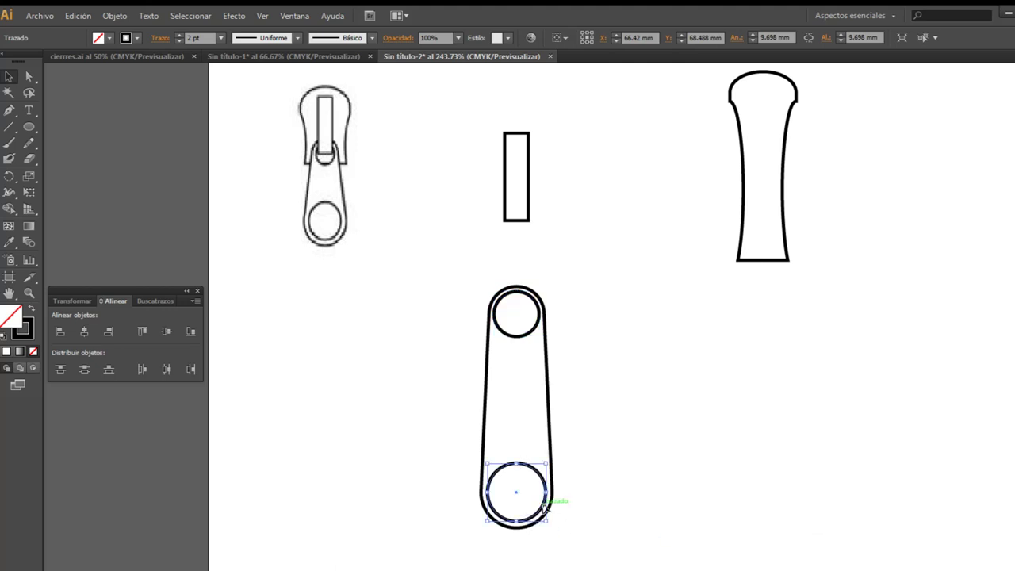
pyautogui.rightClick(544, 507)
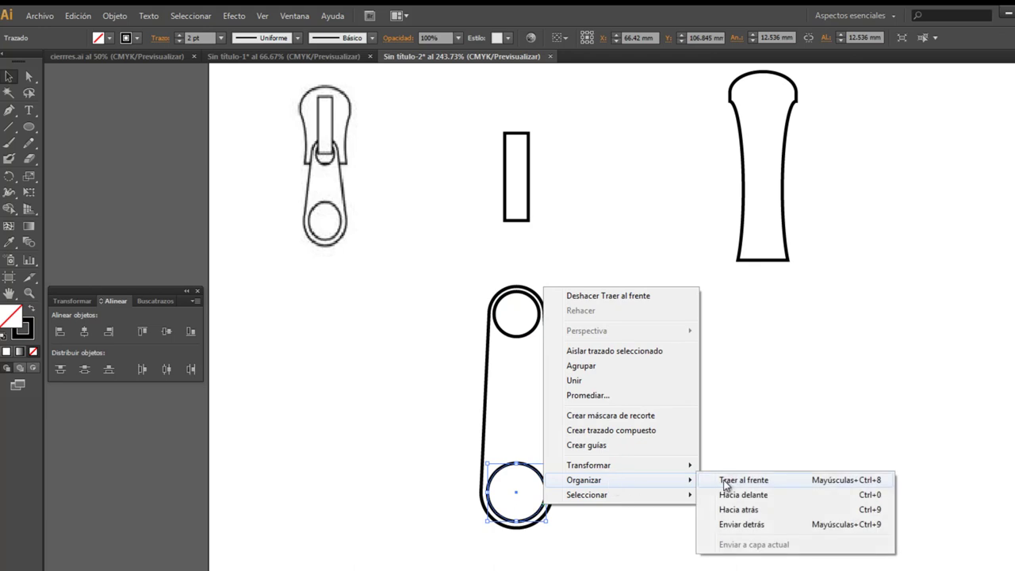
pyautogui.click(725, 480)
pyautogui.click(619, 501)
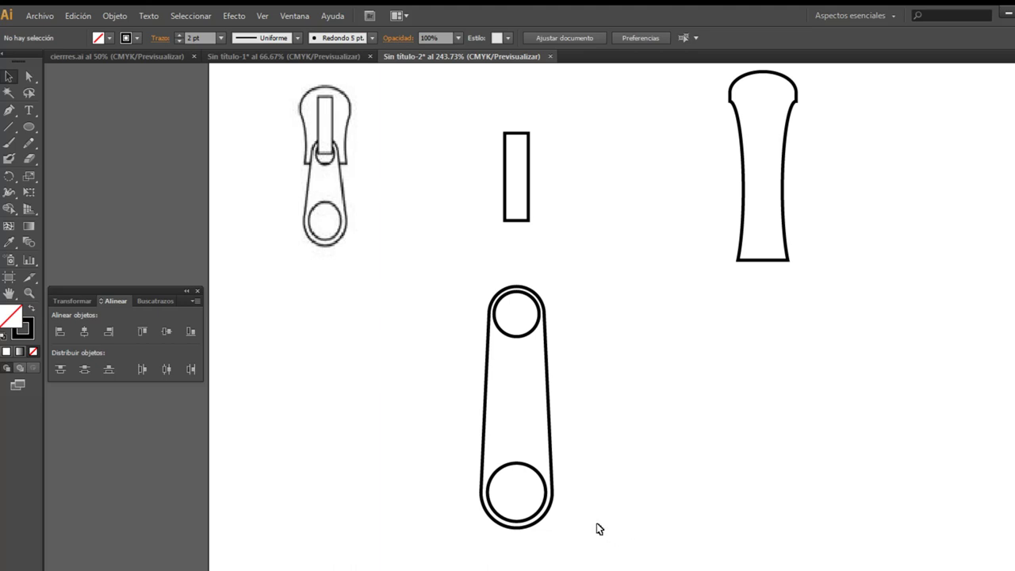
# - Cut the inner circles out of the pull-tab outline with Minus Front
pyautogui.moveTo(586, 543); pyautogui.dragTo(451, 274)
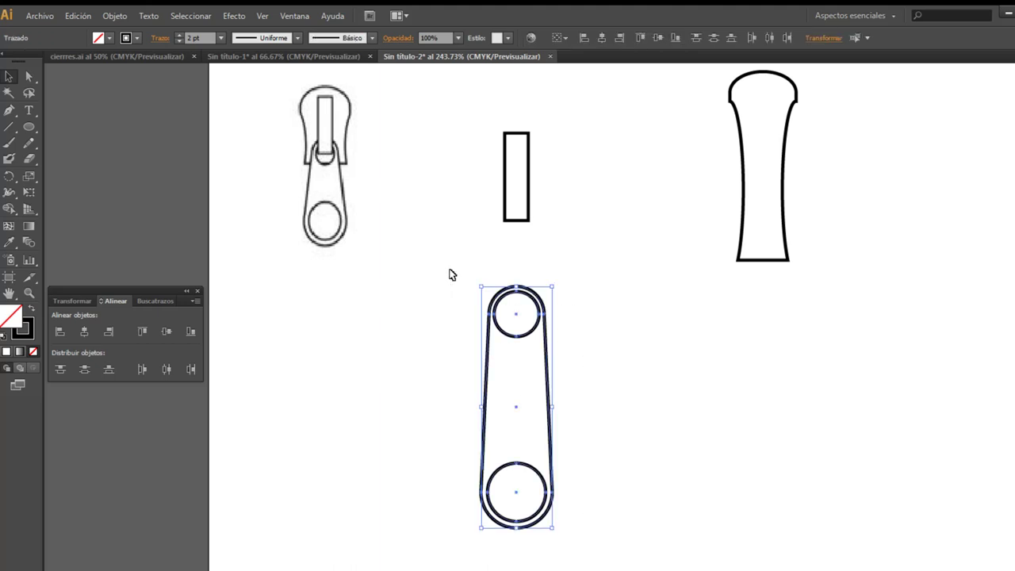
pyautogui.click(154, 300)
pyautogui.click(84, 328)
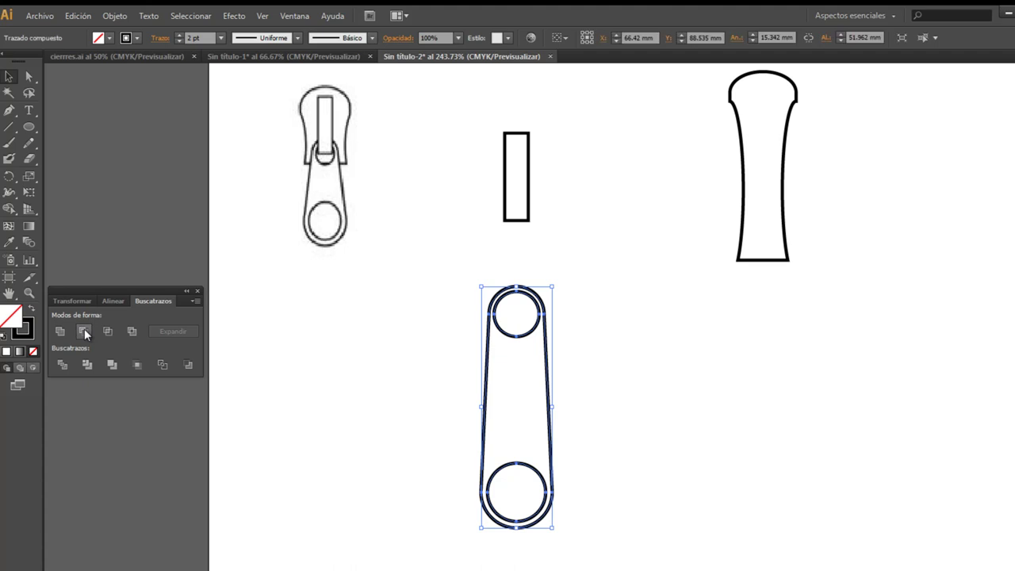
pyautogui.click(701, 395)
pyautogui.click(550, 387)
# - Fill the pull tab light grey, try yellow, then settle on grey
pyautogui.click(108, 38)
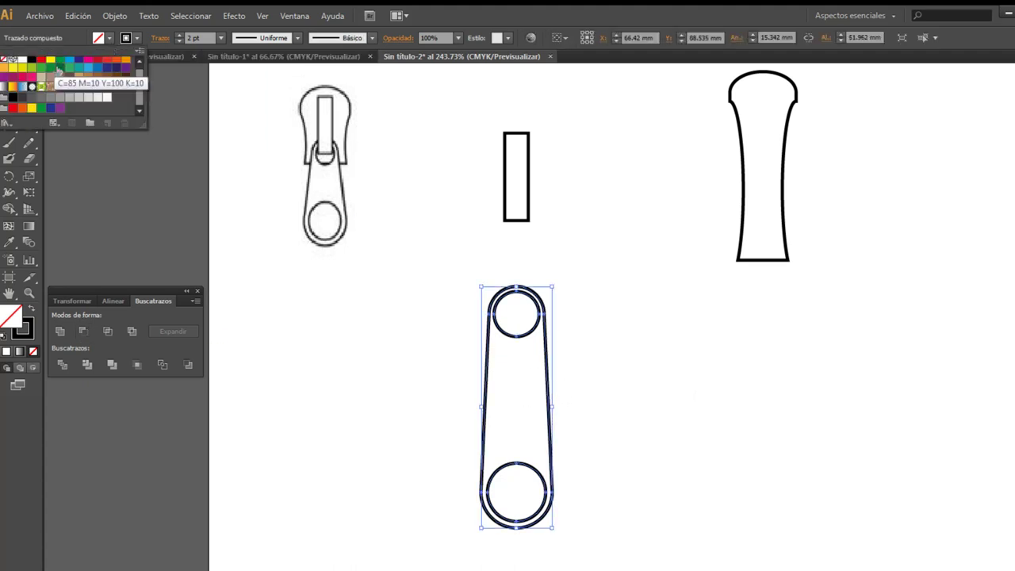
pyautogui.click(80, 97)
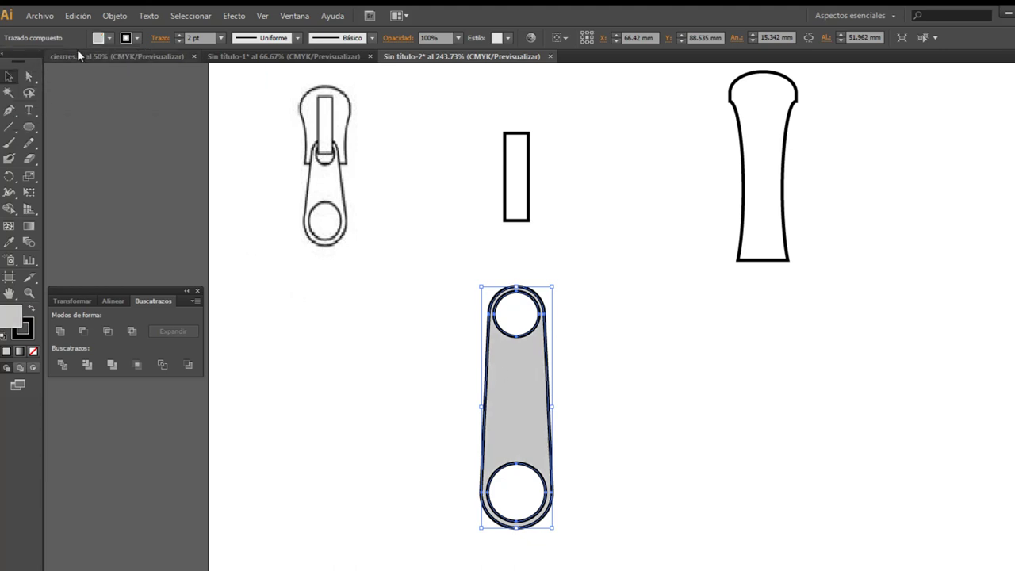
pyautogui.click(110, 38)
pyautogui.click(50, 60)
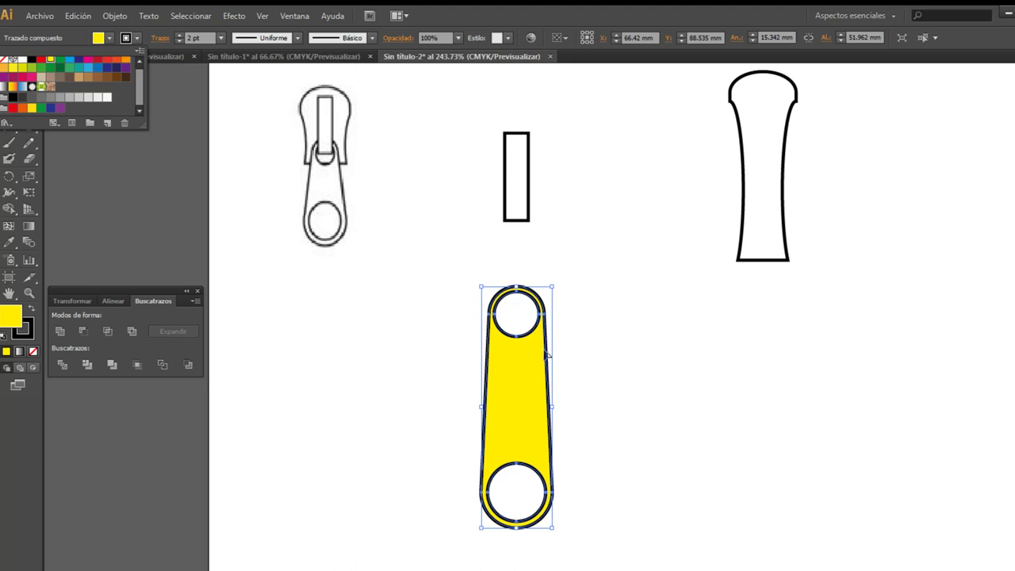
pyautogui.click(579, 339)
pyautogui.click(521, 380)
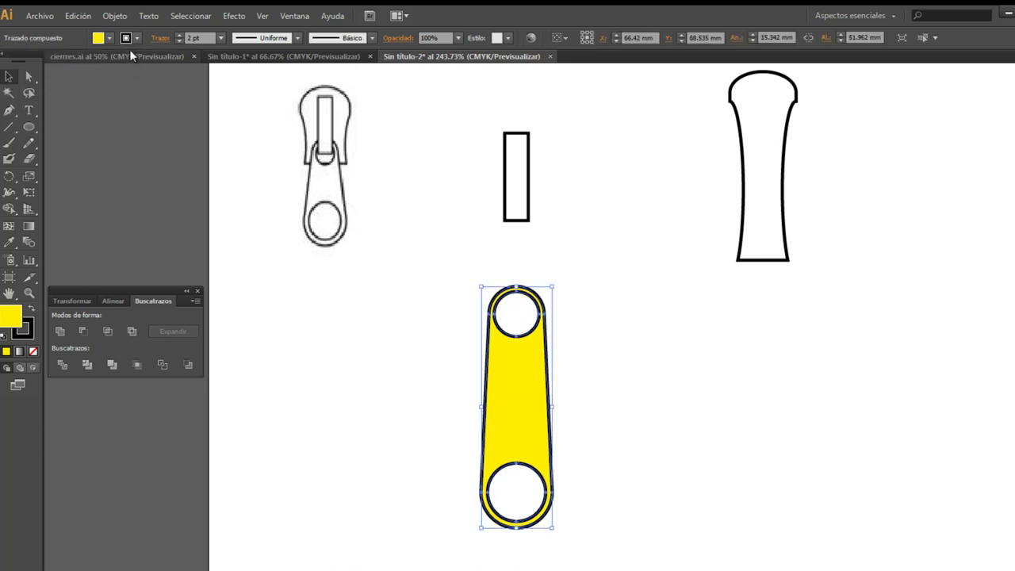
pyautogui.click(110, 38)
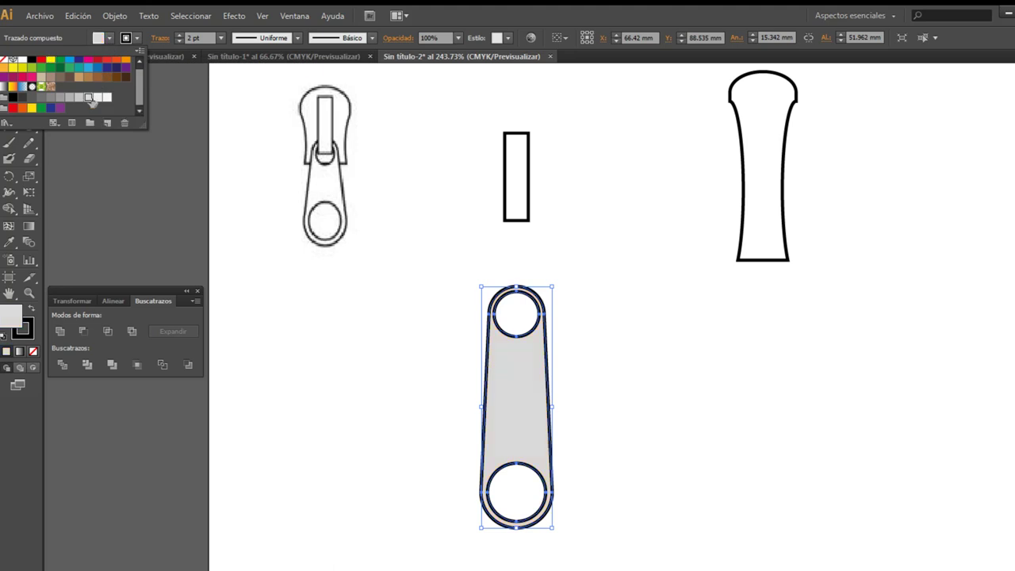
pyautogui.click(83, 98)
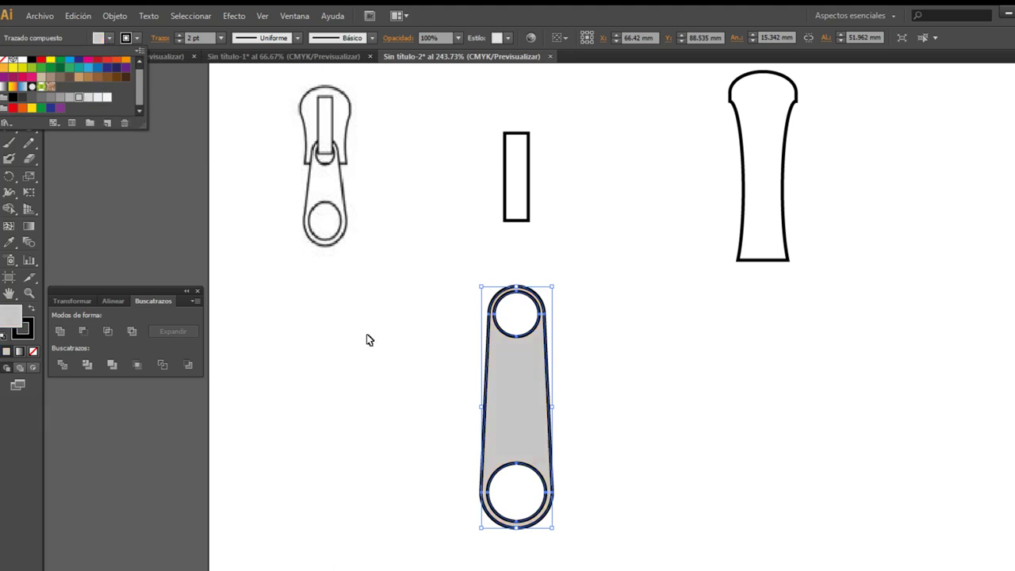
pyautogui.click(522, 211)
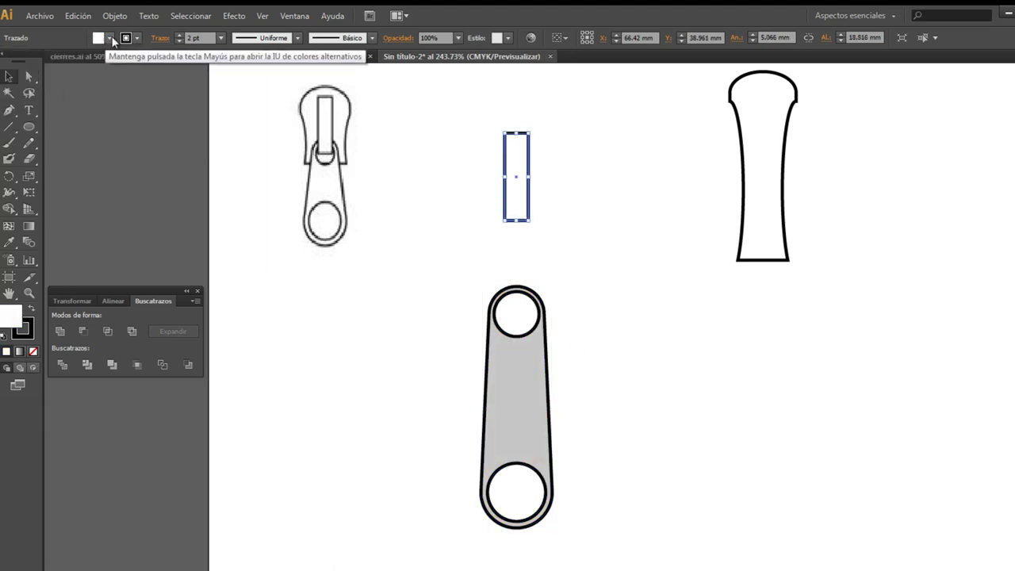
pyautogui.click(588, 409)
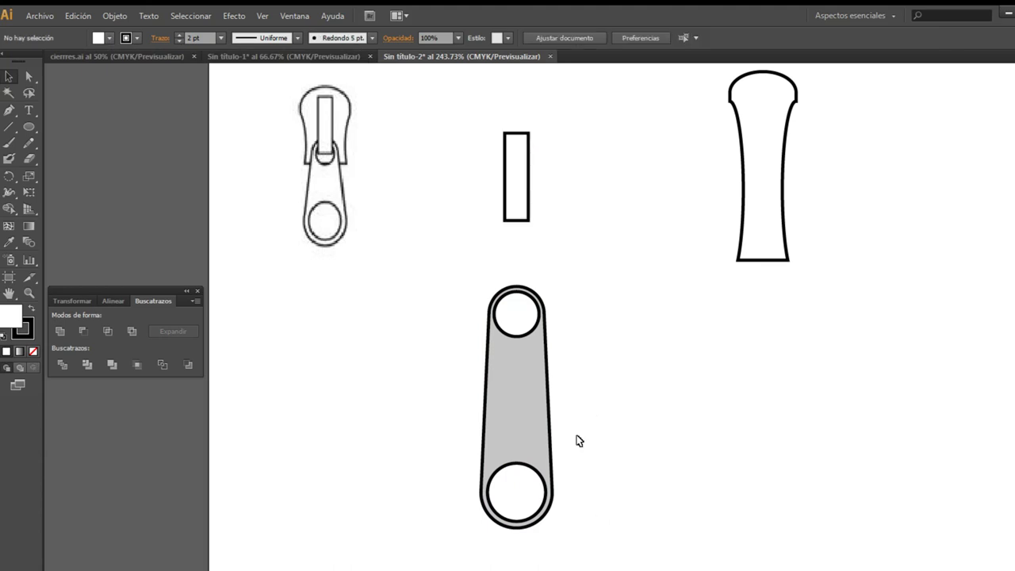
# - Move the grey pull under the tall stem and scale it down to fit
pyautogui.moveTo(533, 384)
pyautogui.mouseDown()
pyautogui.moveTo(801, 354)
pyautogui.moveTo(780, 328)
pyautogui.mouseUp()
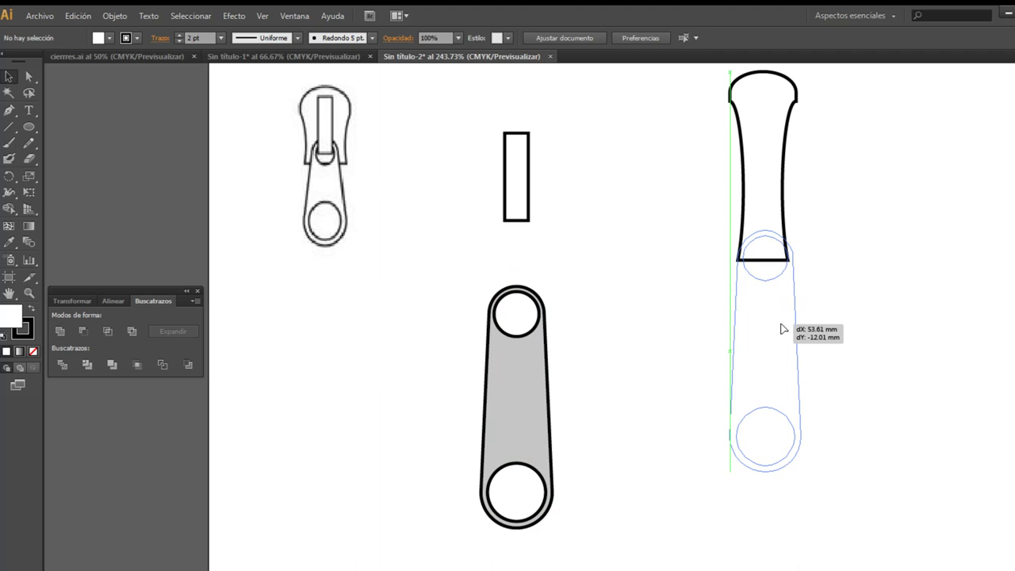
pyautogui.moveTo(781, 328); pyautogui.dragTo(781, 328)
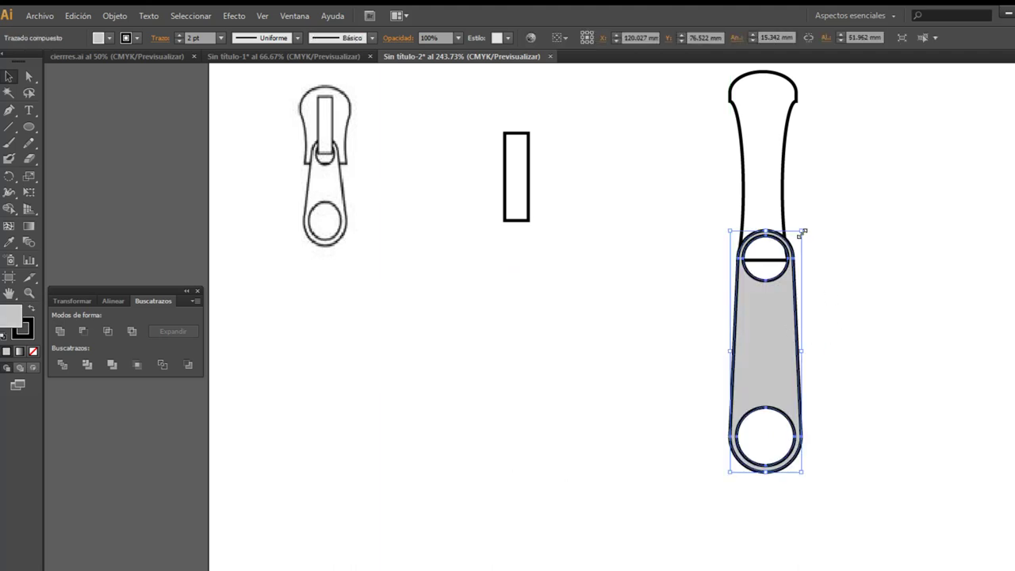
pyautogui.moveTo(802, 231); pyautogui.dragTo(793, 249)
pyautogui.moveTo(776, 354); pyautogui.dragTo(776, 334)
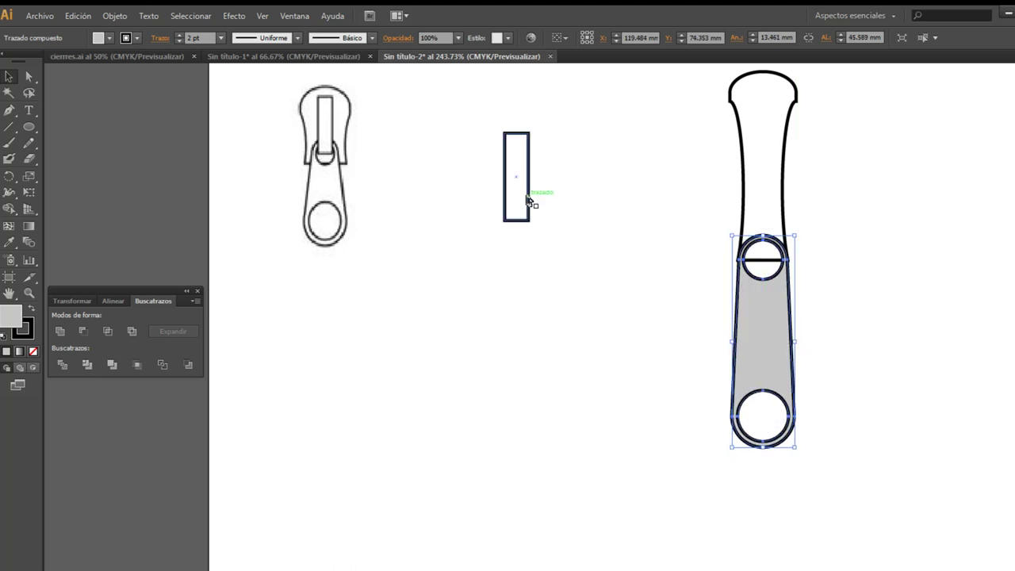
# - Place the small rectangle on the stem over the pull's top ring
pyautogui.moveTo(531, 197)
pyautogui.mouseDown()
pyautogui.moveTo(773, 170)
pyautogui.moveTo(775, 187)
pyautogui.mouseUp()
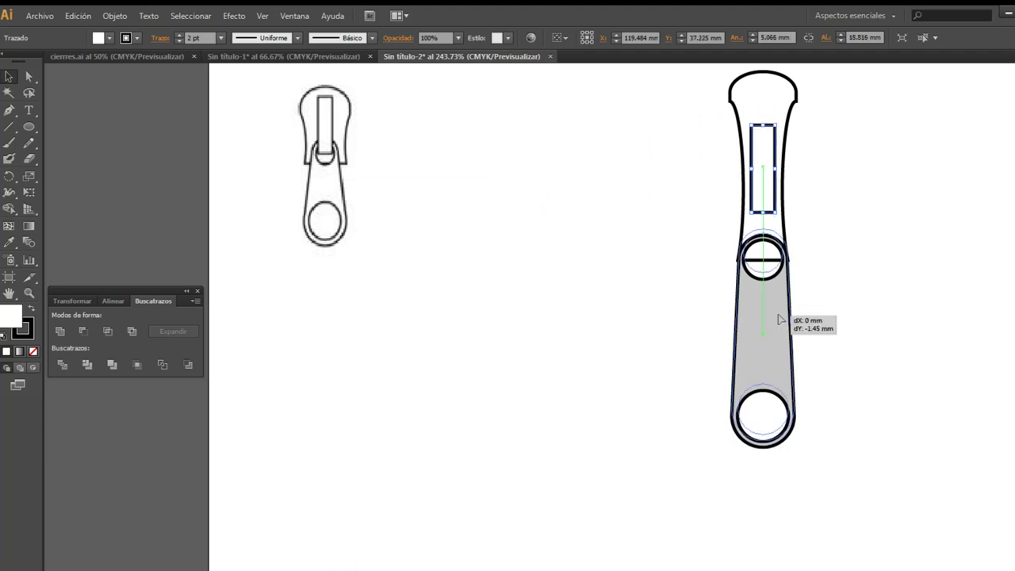
pyautogui.moveTo(778, 323); pyautogui.dragTo(780, 309)
pyautogui.moveTo(765, 188); pyautogui.dragTo(765, 208)
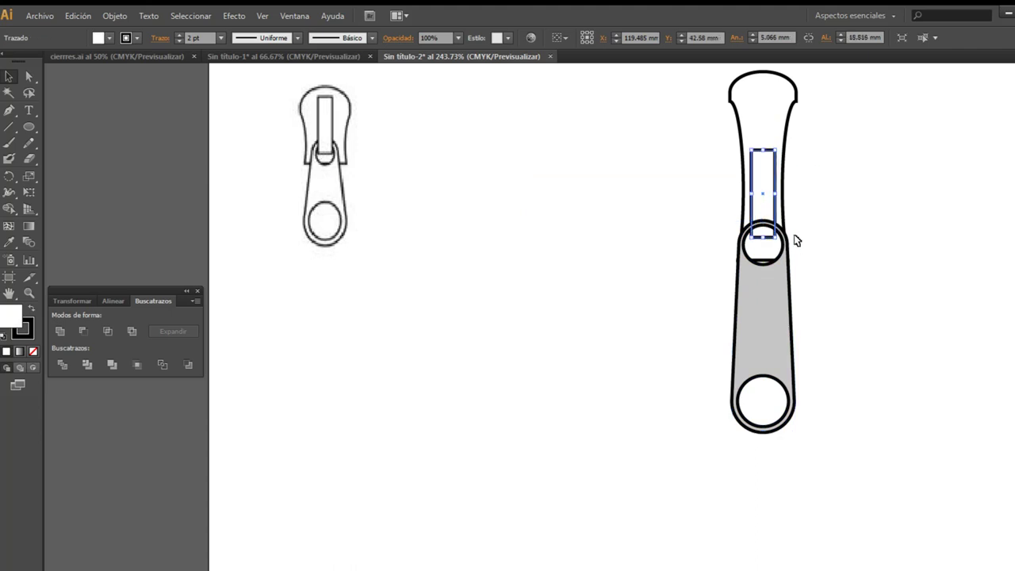
pyautogui.click(822, 195)
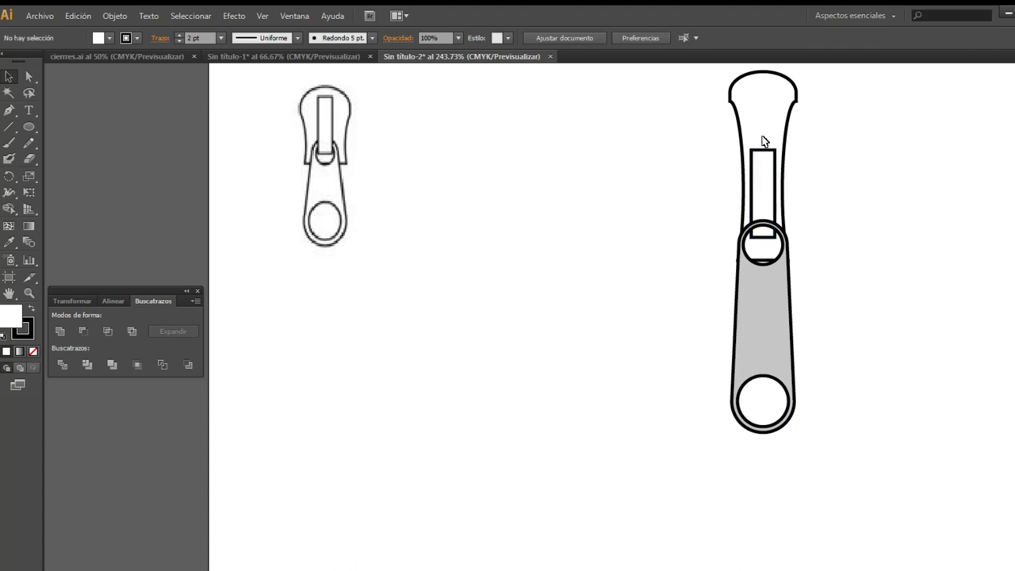
# - Fill the tall stem with light grey
pyautogui.click(734, 123)
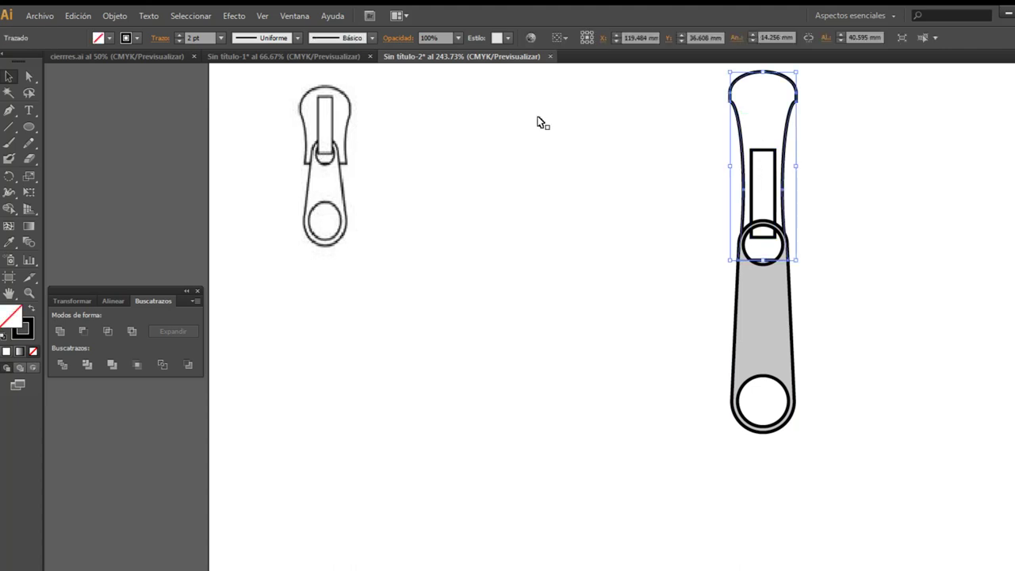
pyautogui.click(111, 38)
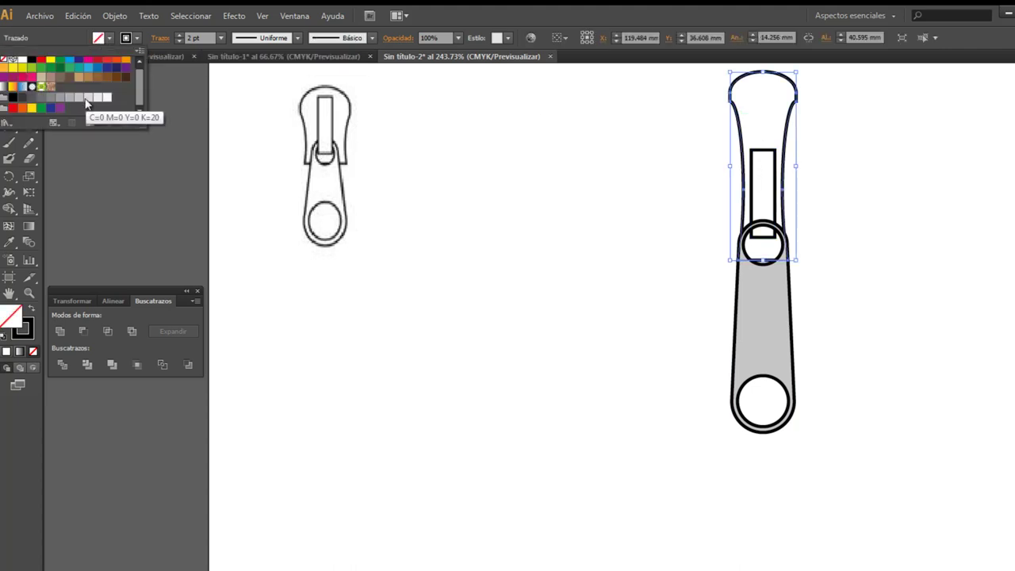
pyautogui.click(78, 97)
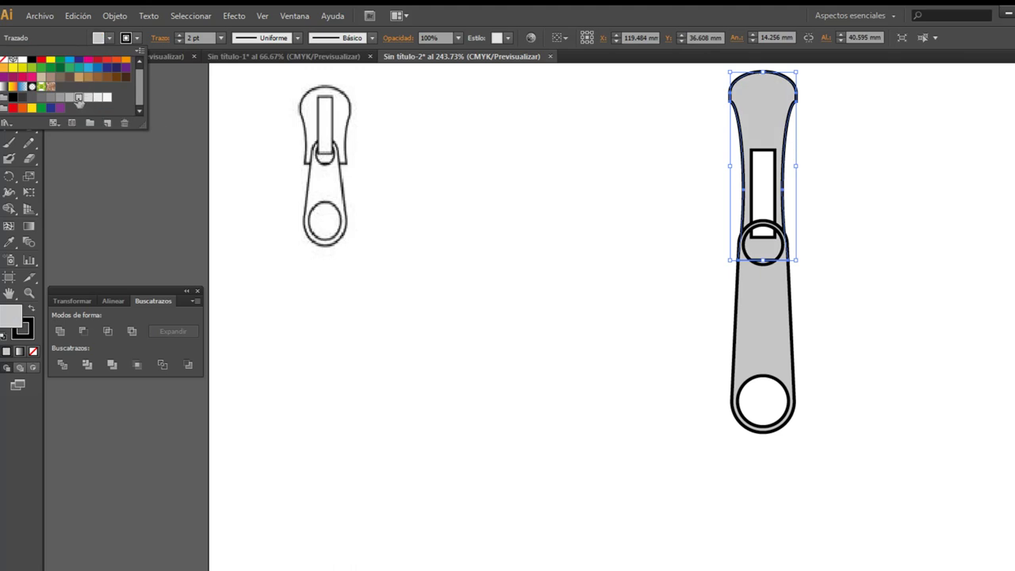
pyautogui.click(748, 300)
pyautogui.click(867, 203)
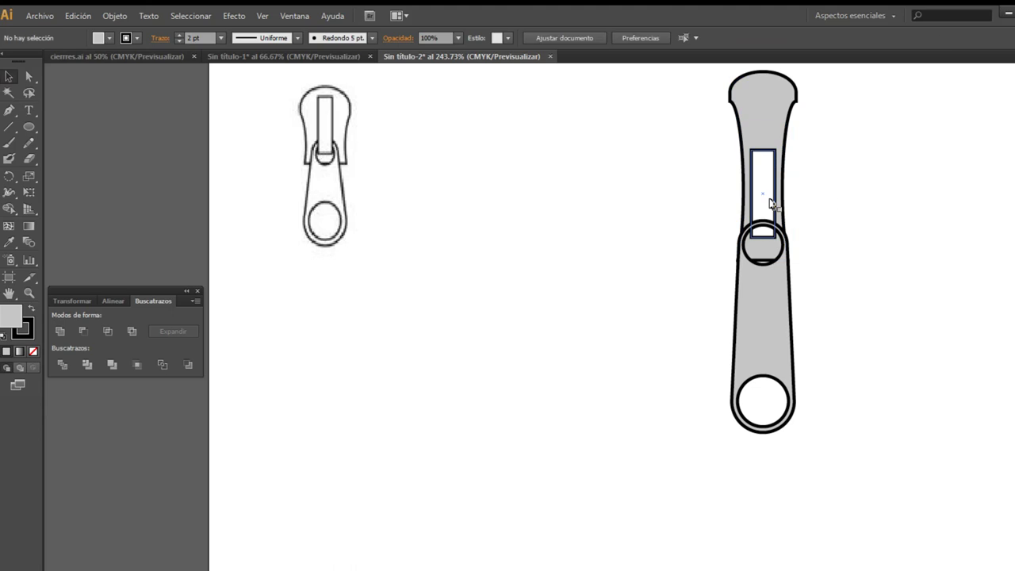
# - Send the slot rectangle backward with Organizar > Hacia atrás
pyautogui.click(772, 203)
pyautogui.rightClick(775, 203)
pyautogui.moveTo(815, 394)
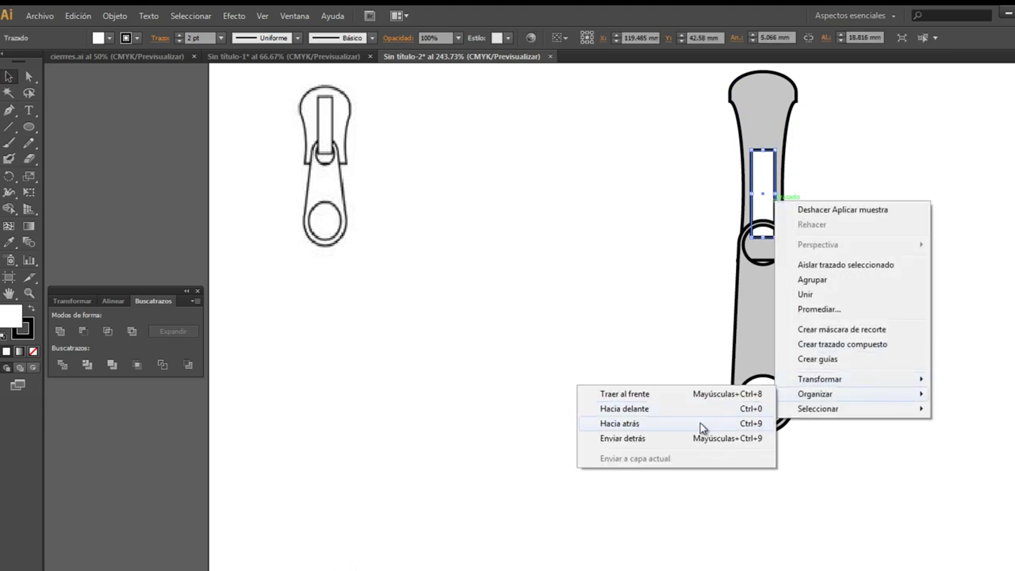
pyautogui.click(691, 397)
pyautogui.click(927, 271)
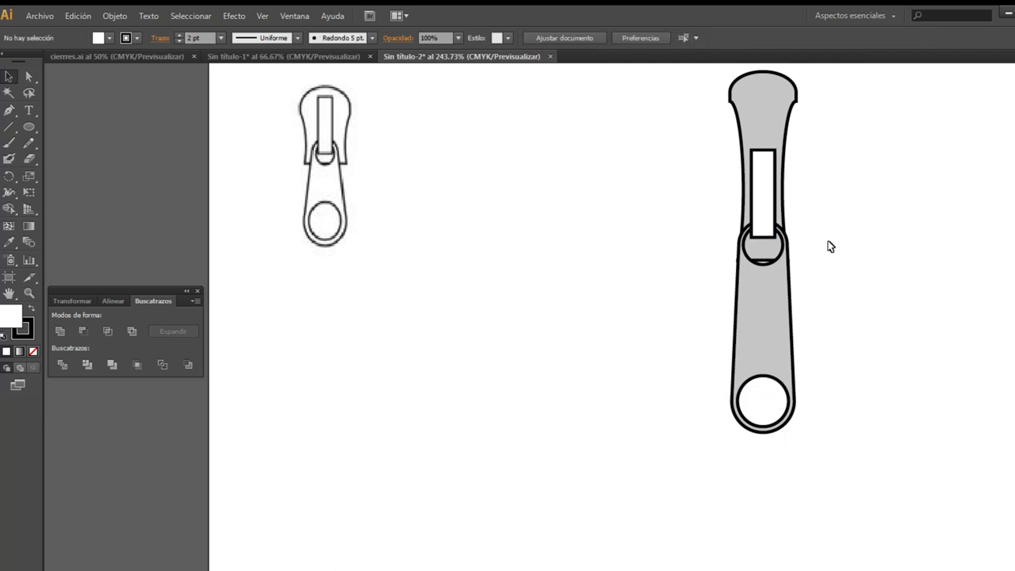
# - Change the stem to a lighter grey and nudge the pull down slightly
pyautogui.click(780, 138)
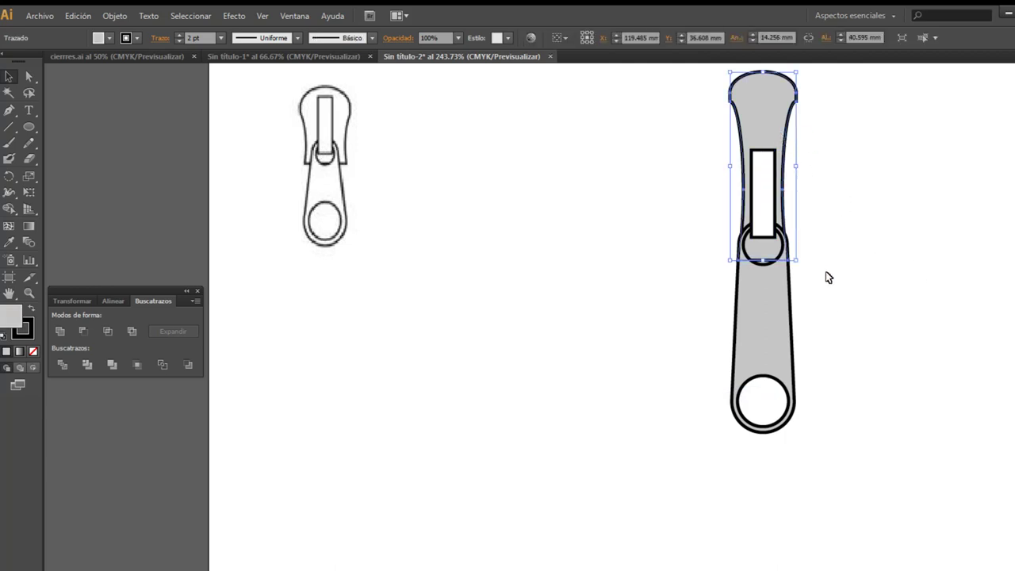
pyautogui.click(801, 269)
pyautogui.click(784, 134)
pyautogui.click(109, 37)
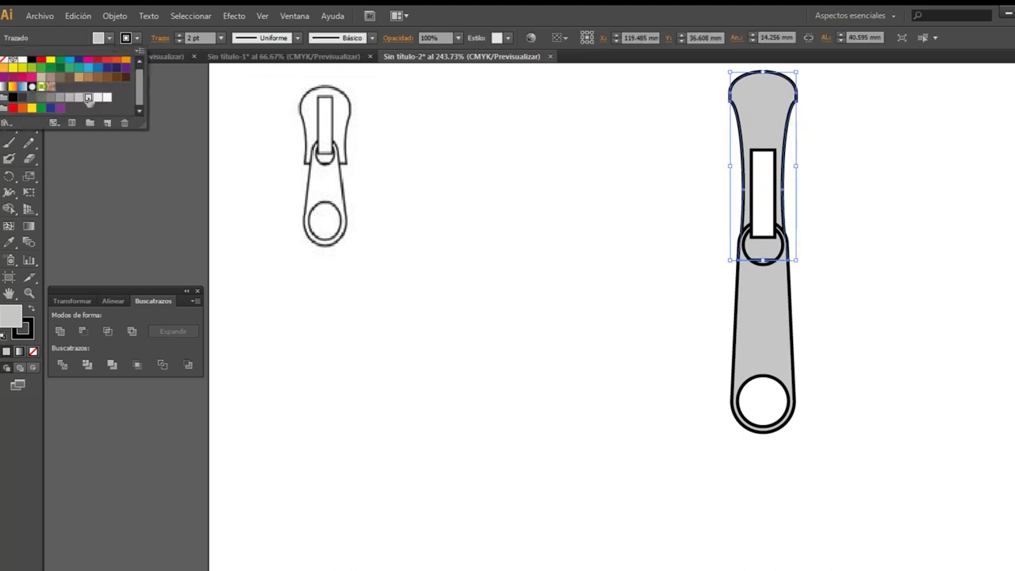
pyautogui.click(88, 97)
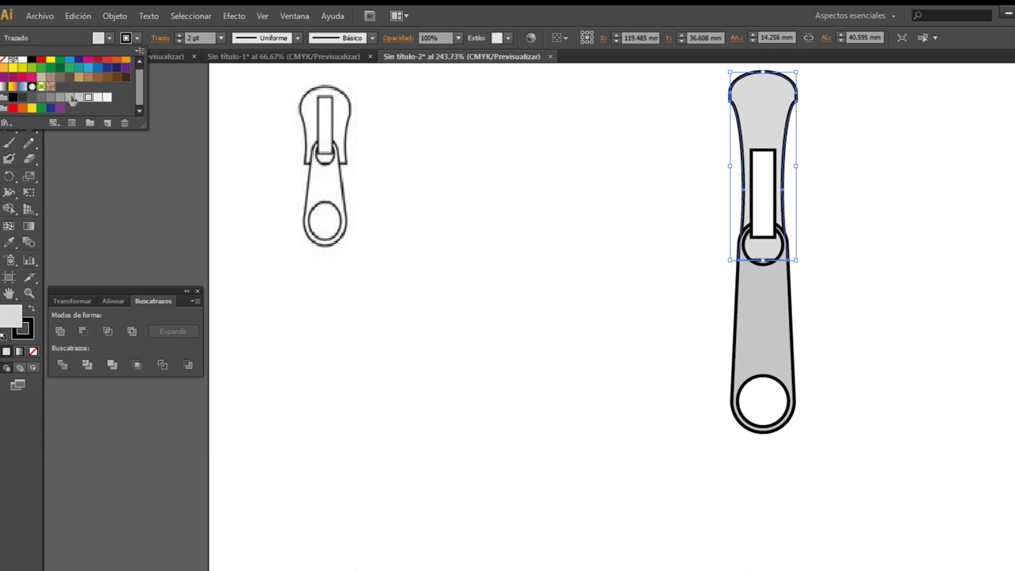
pyautogui.click(898, 160)
pyautogui.click(786, 302)
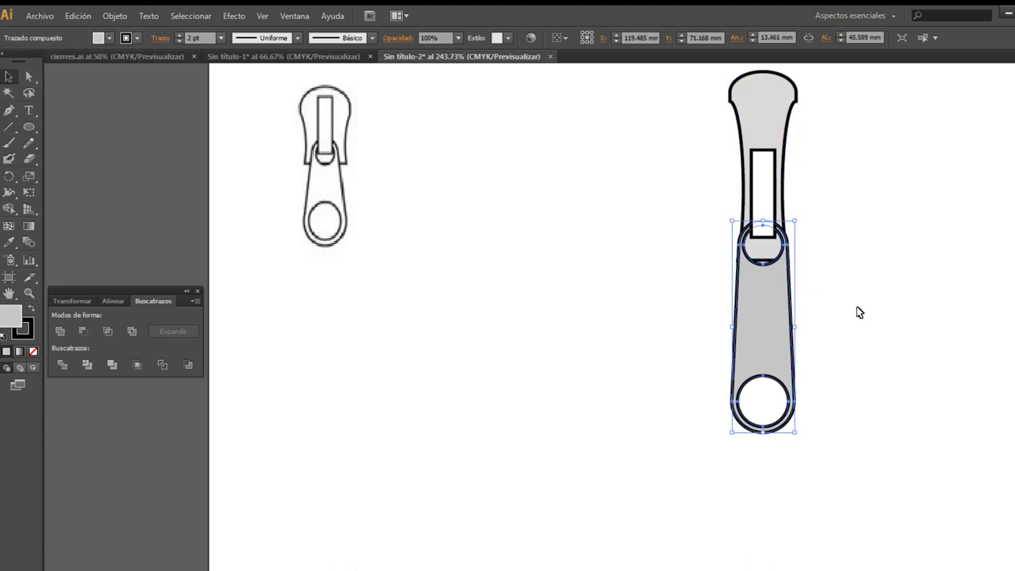
pyautogui.press('Down')
# - Widen the stem slightly to the right, to about 15.56 mm across
pyautogui.click(856, 307)
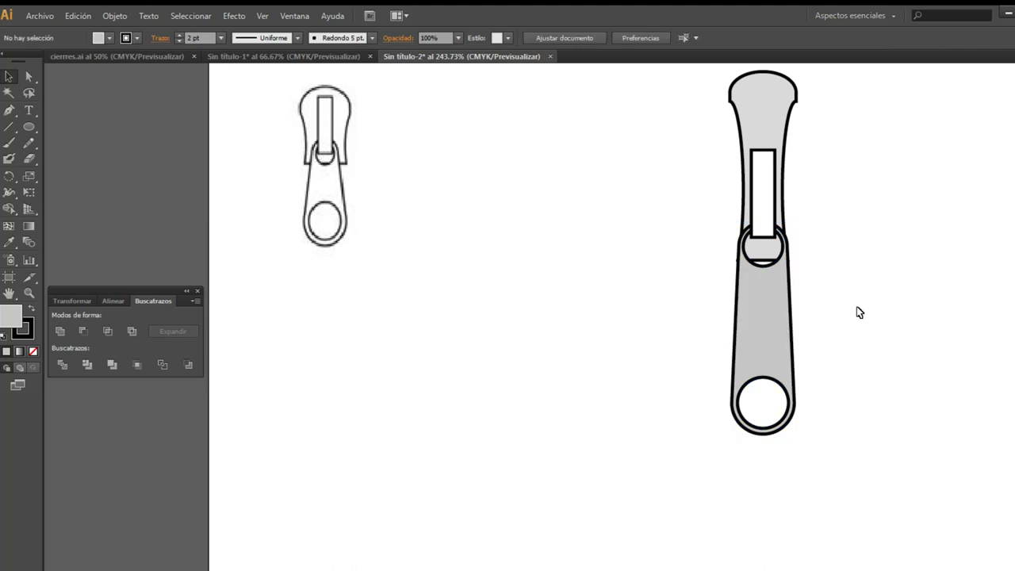
pyautogui.click(788, 202)
pyautogui.moveTo(795, 166); pyautogui.dragTo(803, 166)
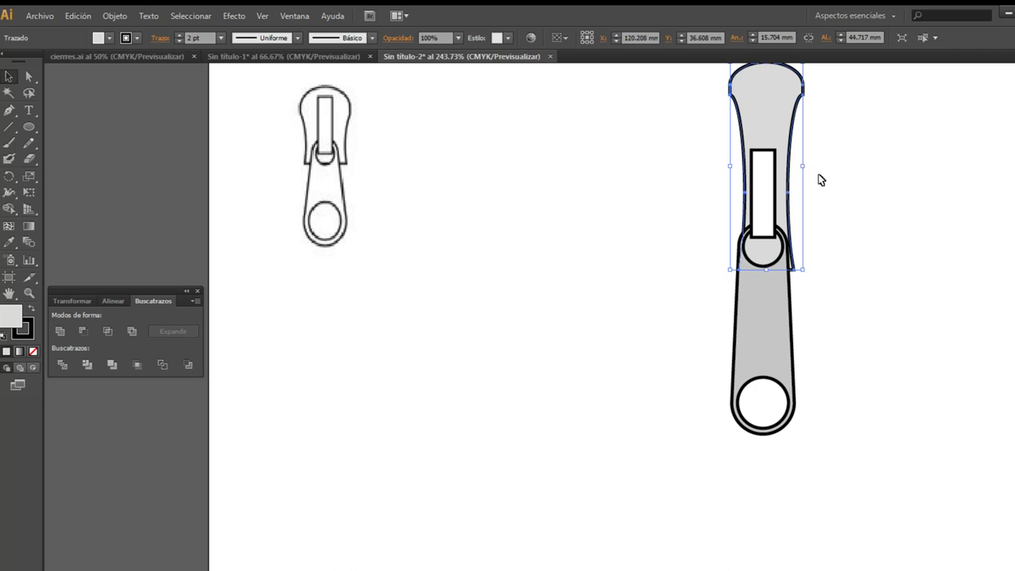
pyautogui.hotkey('ctrl', 'z')
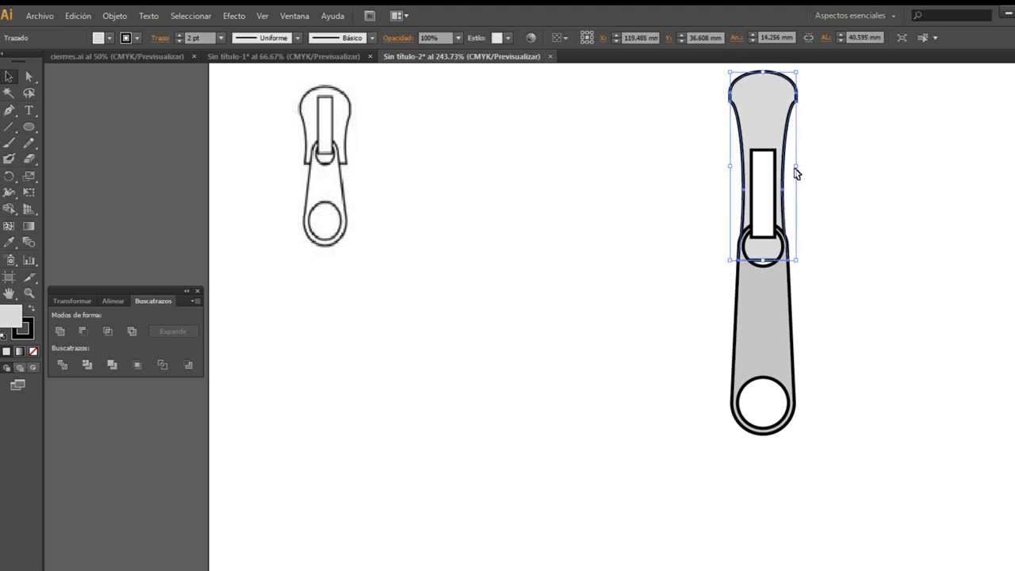
pyautogui.moveTo(796, 165); pyautogui.dragTo(804, 168)
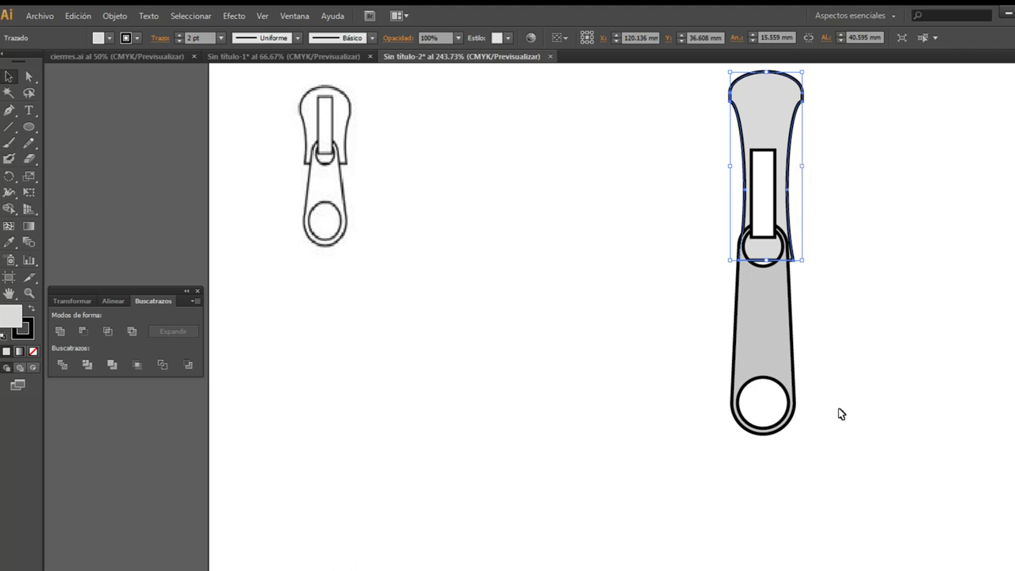
# - Centre the stem, slot rectangle and pull on one vertical axis with Distribuir al centro
pyautogui.moveTo(849, 298); pyautogui.dragTo(687, 129)
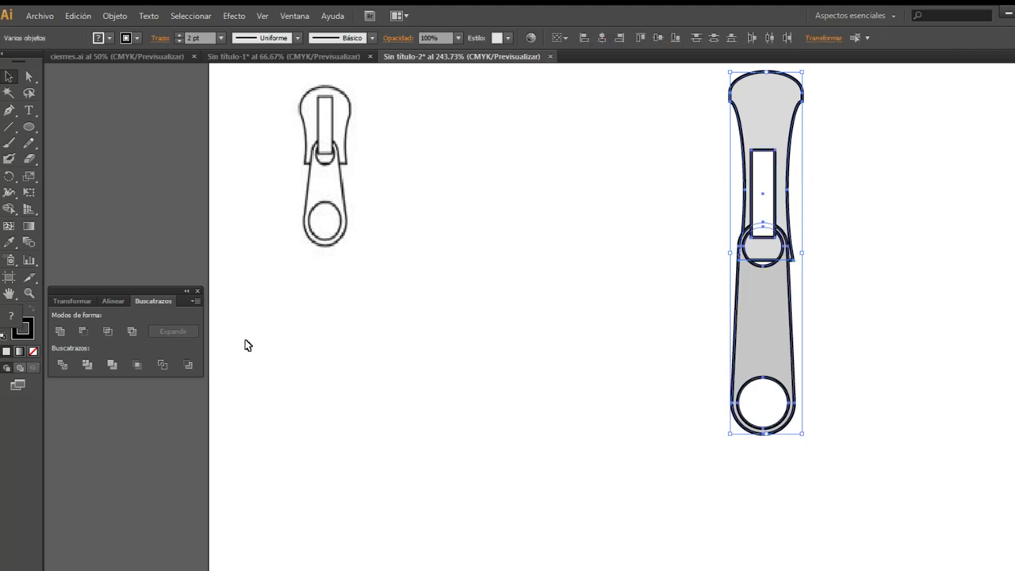
pyautogui.click(107, 302)
pyautogui.click(165, 367)
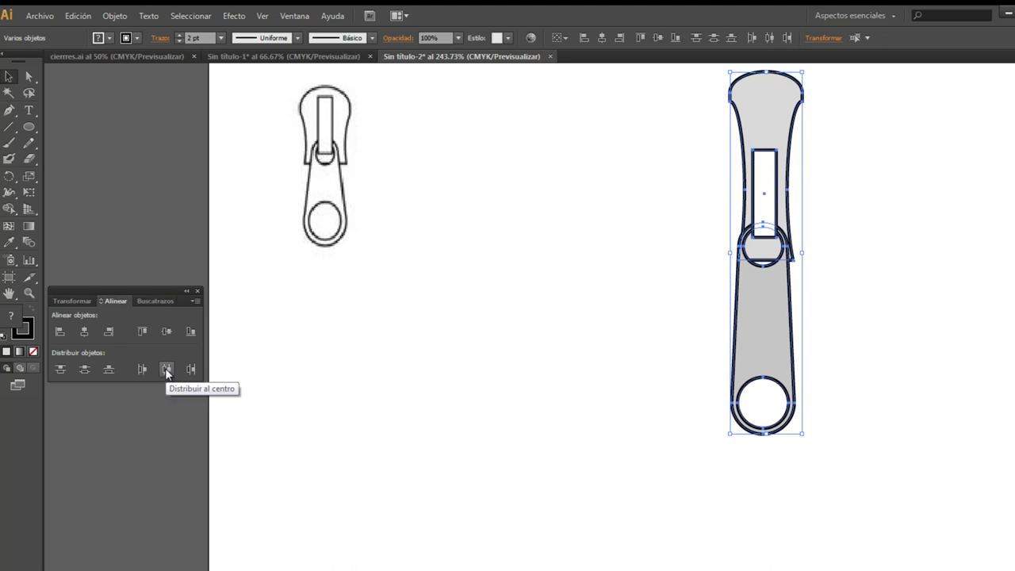
pyautogui.click(782, 363)
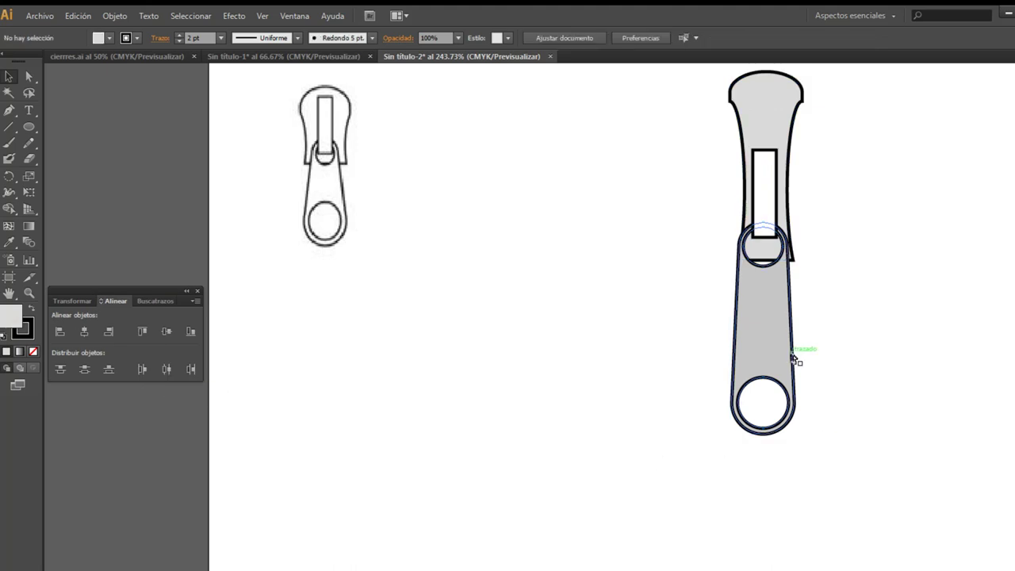
# - Nudge the lower pull right with the arrow keys to centre it
pyautogui.press('Right')
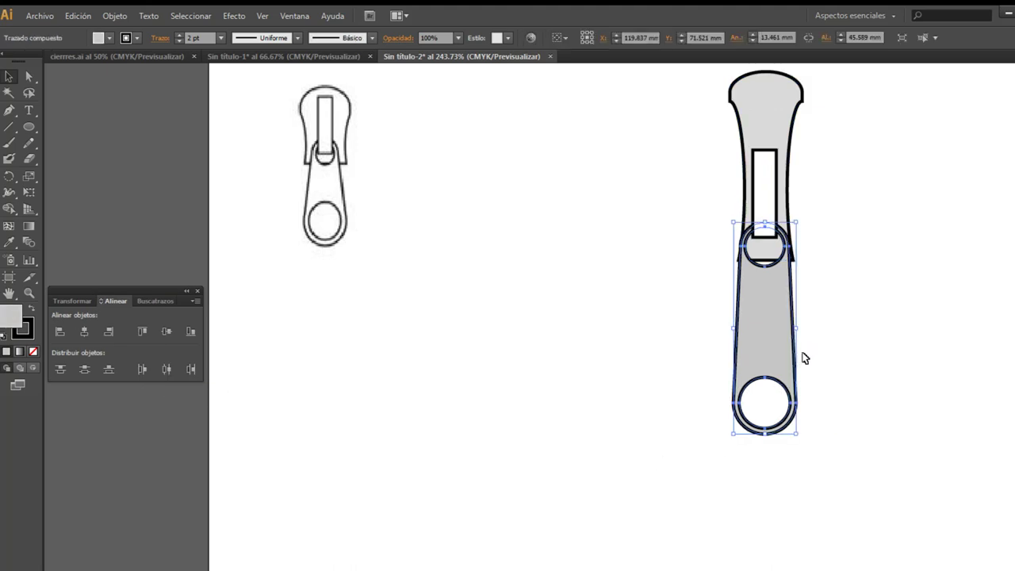
pyautogui.press('Right')
pyautogui.press('Left')
pyautogui.press('Right')
pyautogui.click(832, 354)
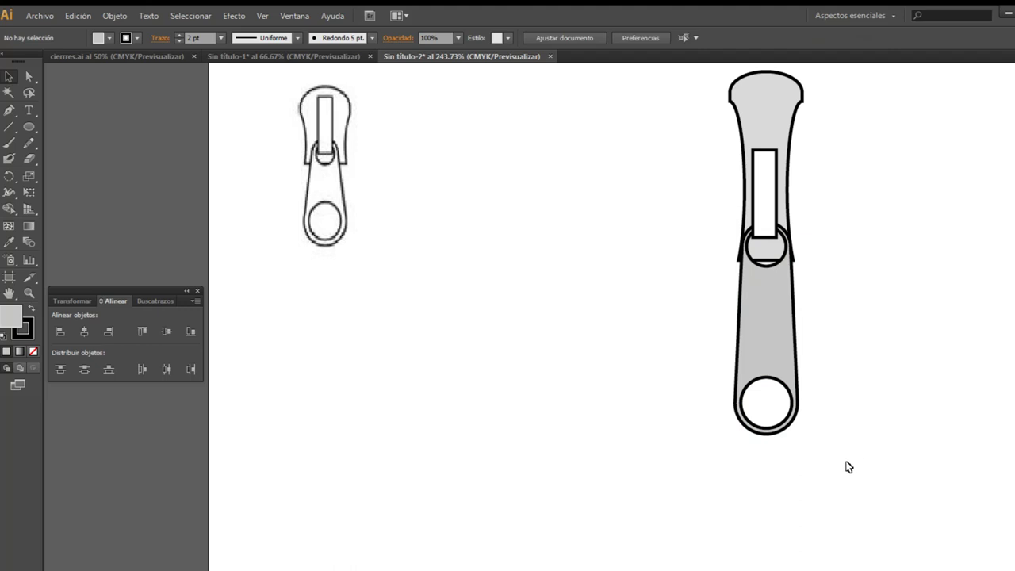
# - Scale the whole grey zipper down by its bounding-box corner, smaller than the reference outline
pyautogui.moveTo(847, 470); pyautogui.dragTo(677, 269)
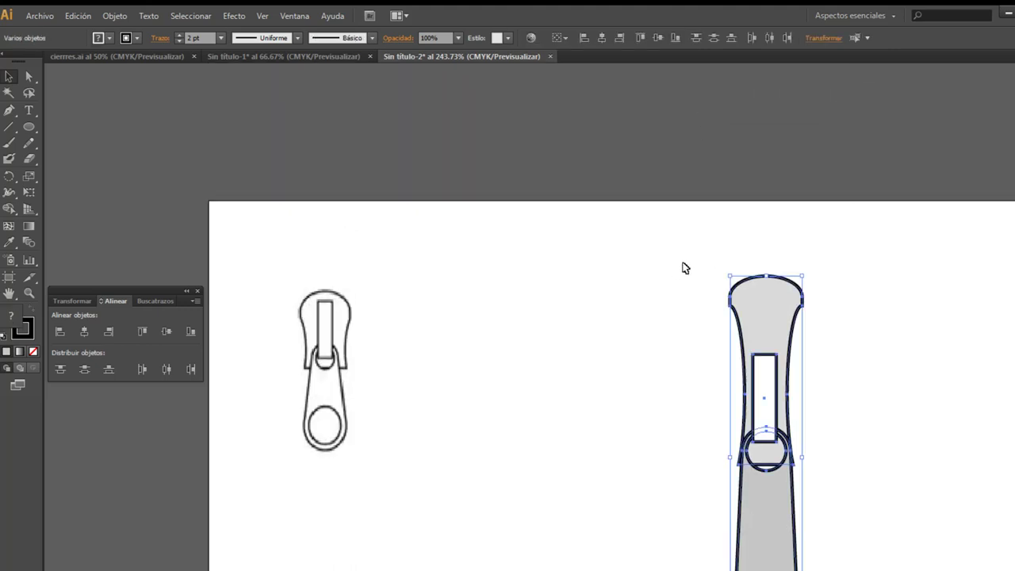
pyautogui.hotkey('ctrl', '-')
pyautogui.hotkey('ctrl', '-')
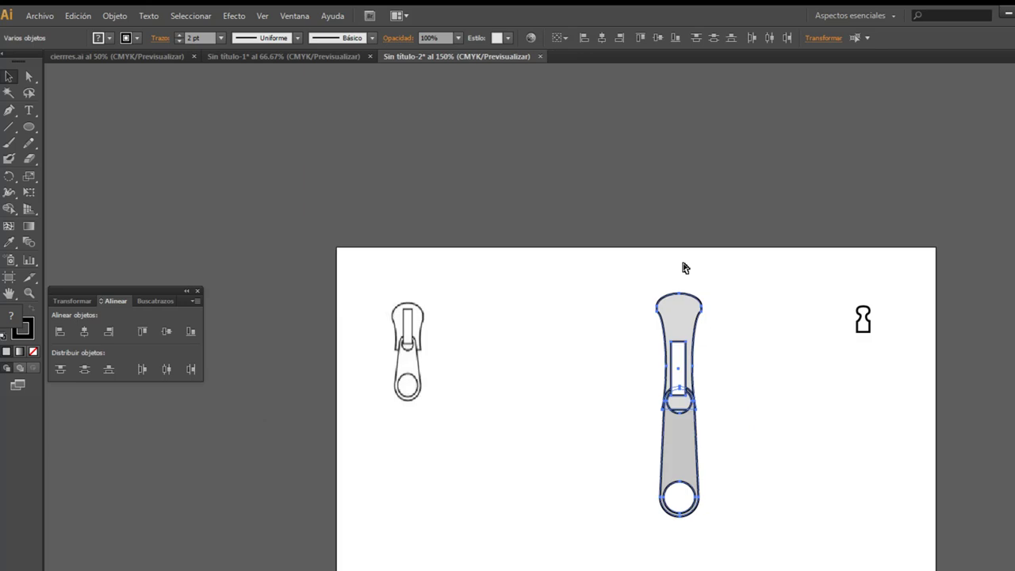
pyautogui.hotkey('ctrl', 'shift', 'b')
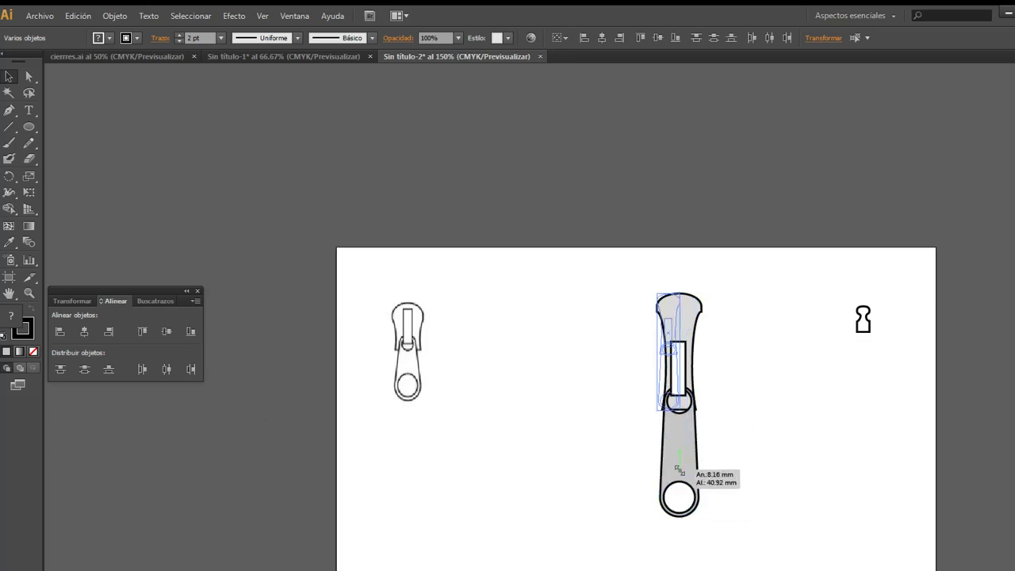
pyautogui.moveTo(699, 518); pyautogui.dragTo(674, 370)
pyautogui.click(735, 412)
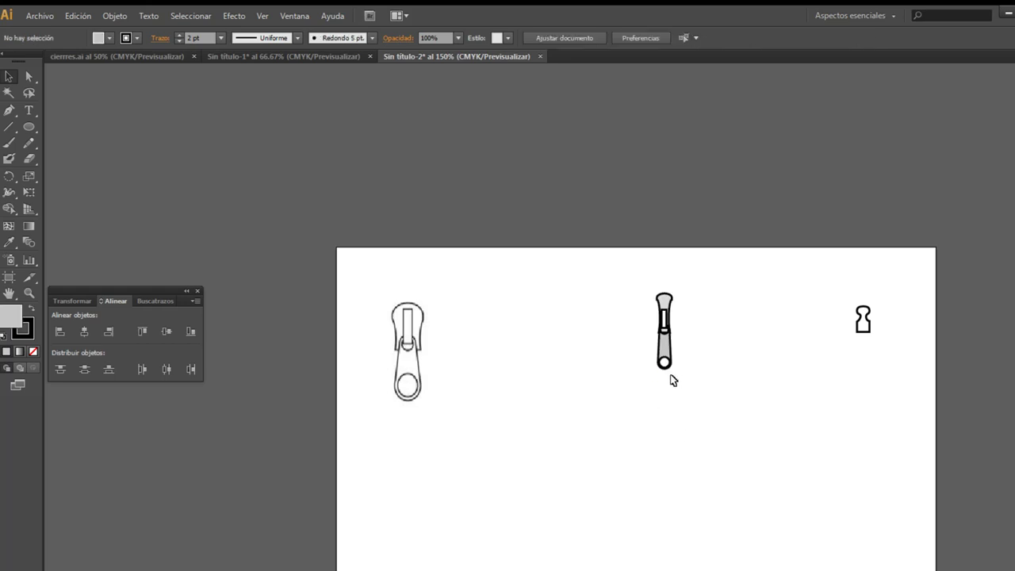
# - Enlarge the small grey zipper slightly downward to match the reference drawing's height
pyautogui.scroll(-2, 693, 396)
pyautogui.moveTo(706, 341); pyautogui.dragTo(646, 240)
pyautogui.moveTo(680, 306); pyautogui.dragTo(691, 337)
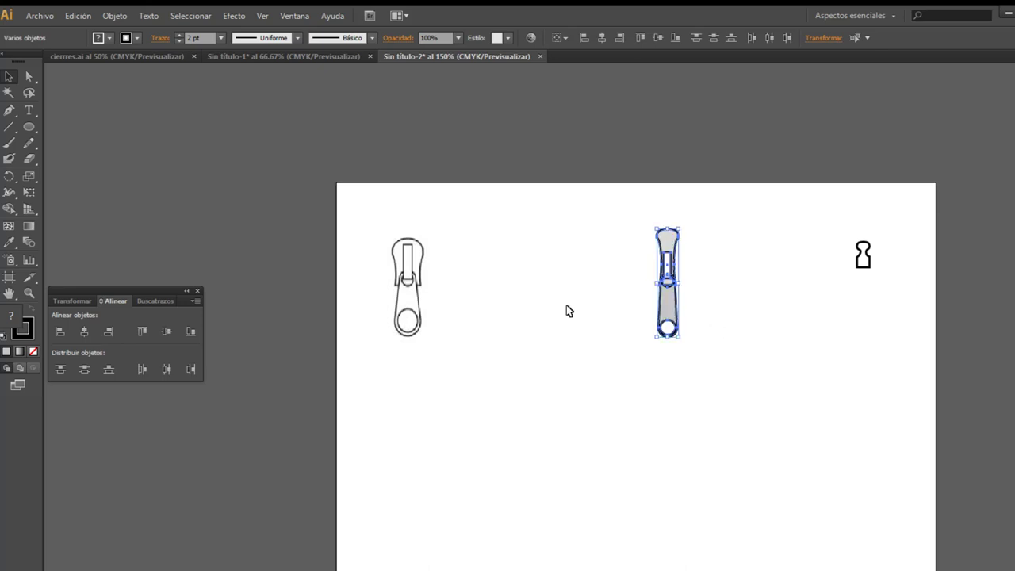
# - Set all the zipper's outlines to a 1 pt stroke weight
pyautogui.click(220, 38)
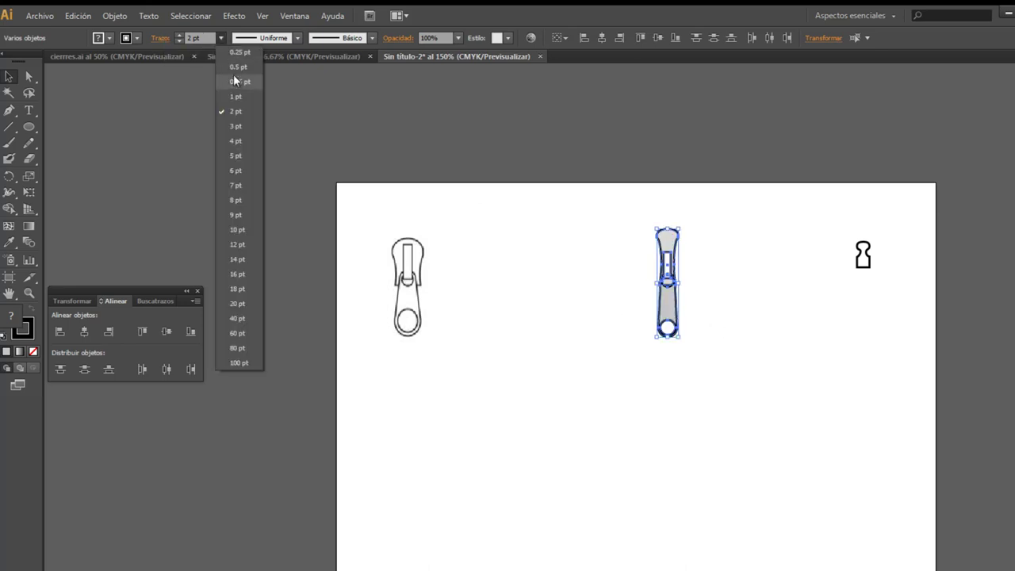
pyautogui.click(235, 96)
pyautogui.click(785, 366)
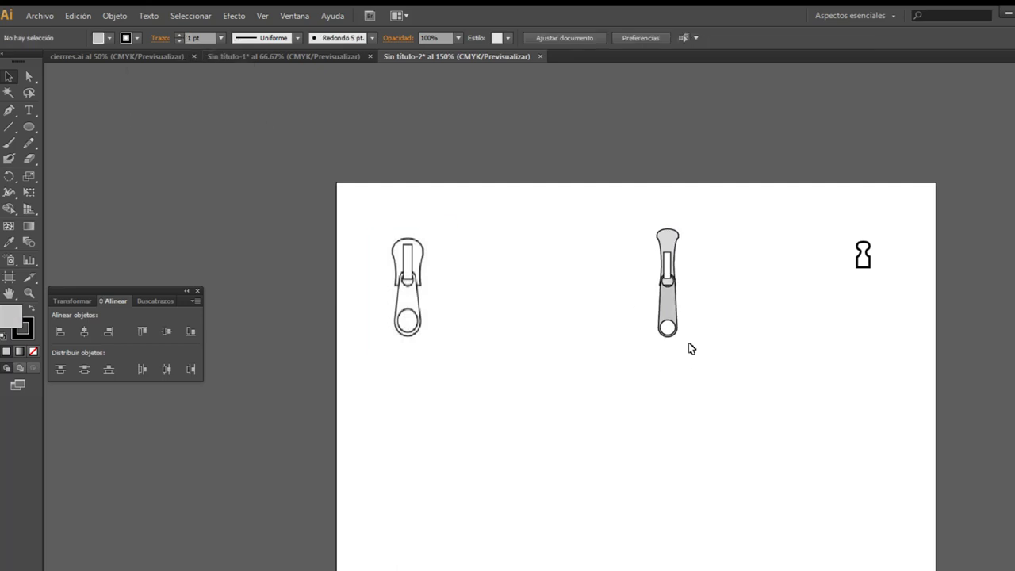
pyautogui.click(29, 293)
pyautogui.moveTo(613, 208); pyautogui.dragTo(794, 434)
# - Scale the lower pull tab down to make it slimmer
pyautogui.click(9, 76)
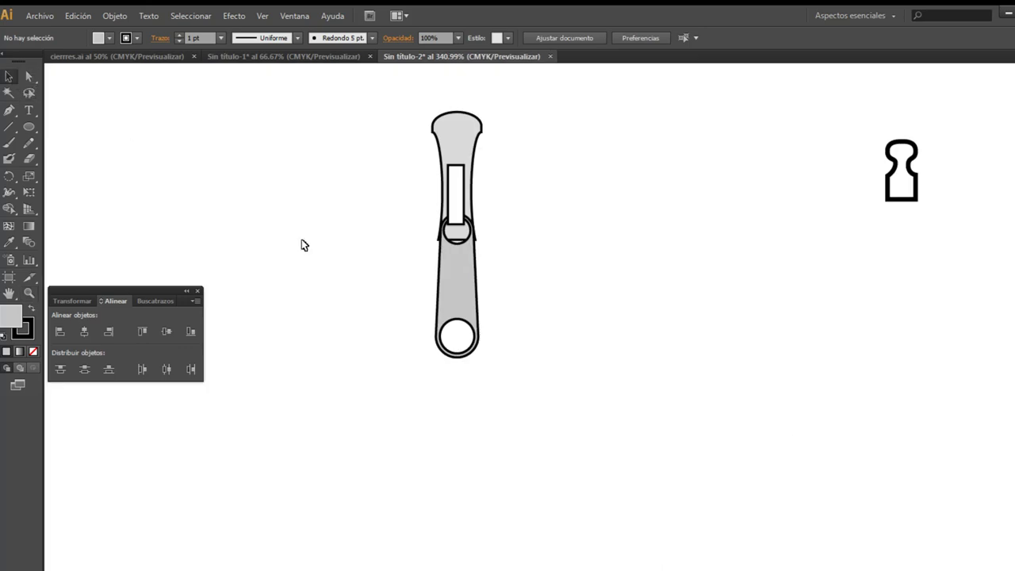
pyautogui.click(475, 309)
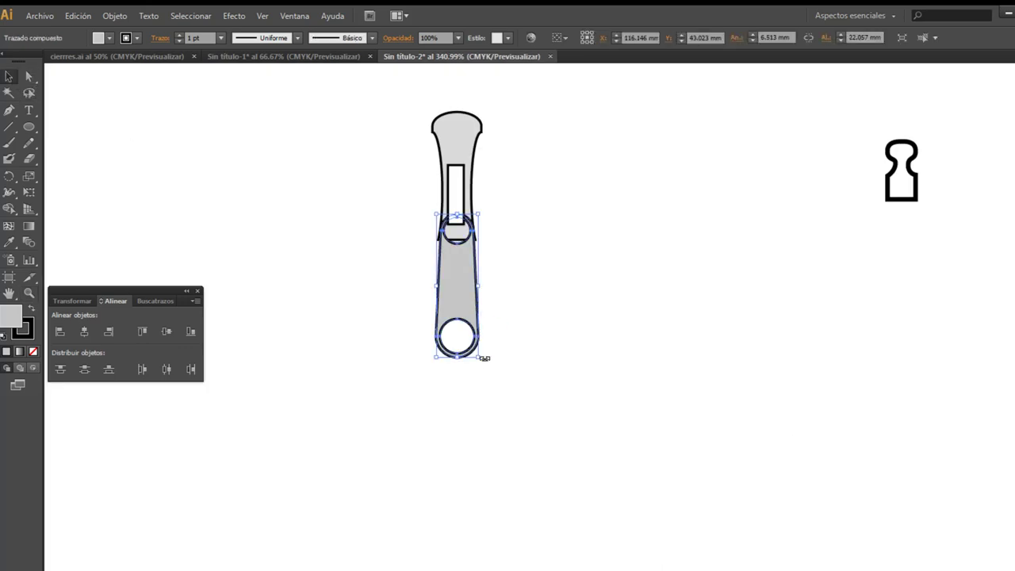
pyautogui.moveTo(479, 358); pyautogui.dragTo(470, 331)
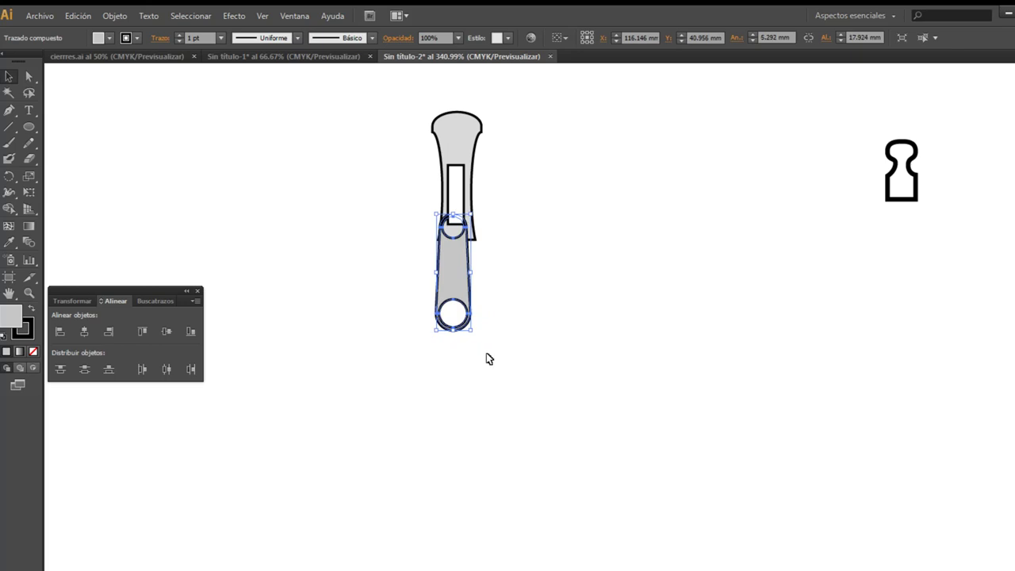
pyautogui.click(512, 374)
# - Shorten the upper slider body by lowering its top edge
pyautogui.click(477, 148)
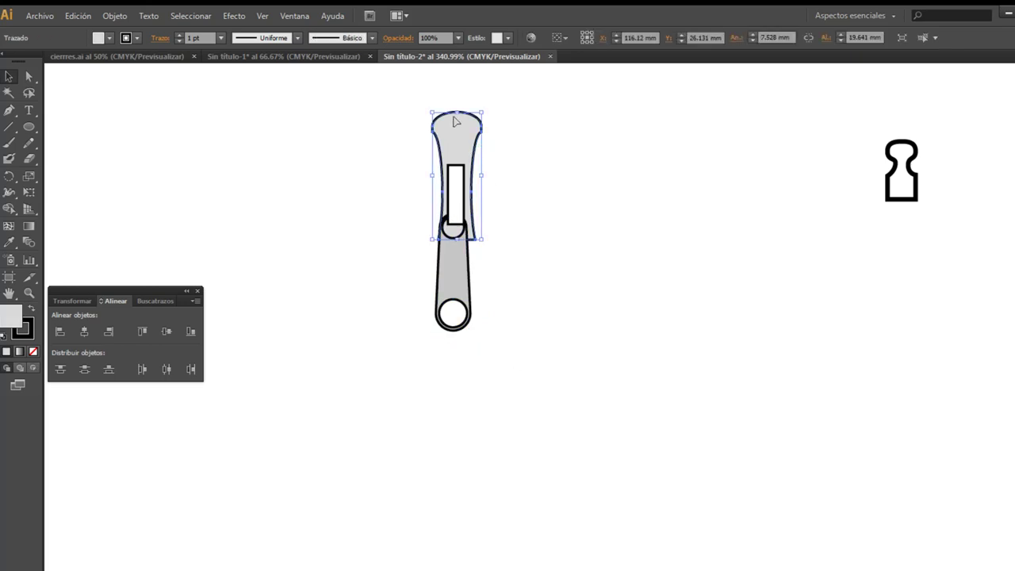
pyautogui.moveTo(456, 109); pyautogui.dragTo(458, 133)
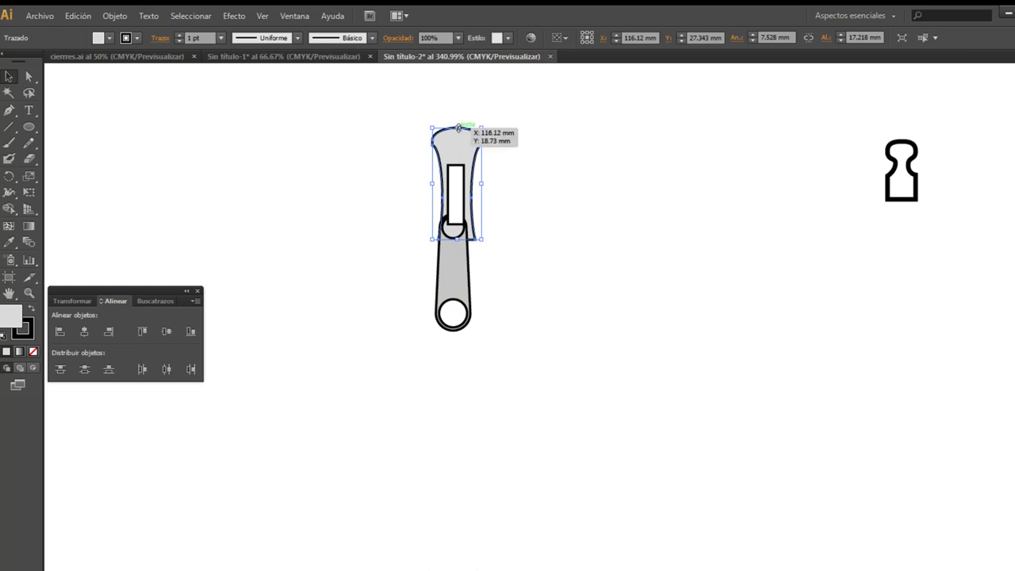
pyautogui.moveTo(458, 130); pyautogui.dragTo(458, 131)
# - Nudge the pull tab right and shift the inner slot rectangle down
pyautogui.moveTo(498, 356); pyautogui.dragTo(410, 226)
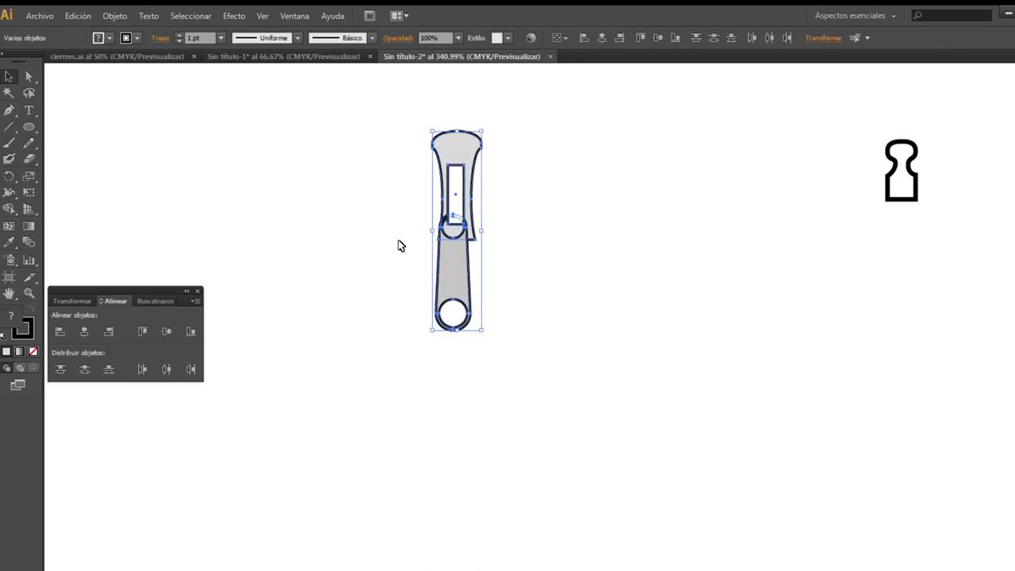
pyautogui.click(560, 323)
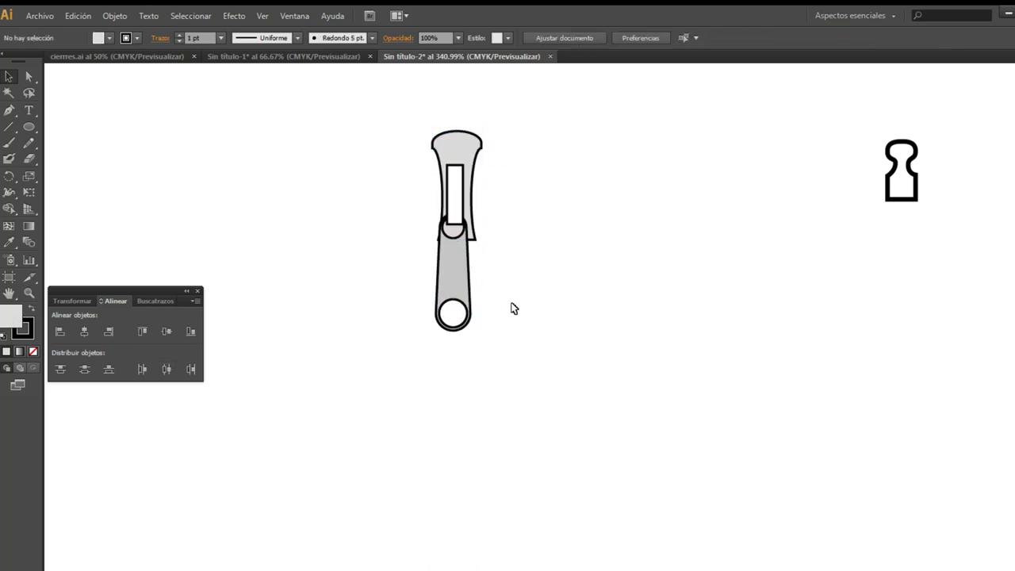
pyautogui.click(470, 287)
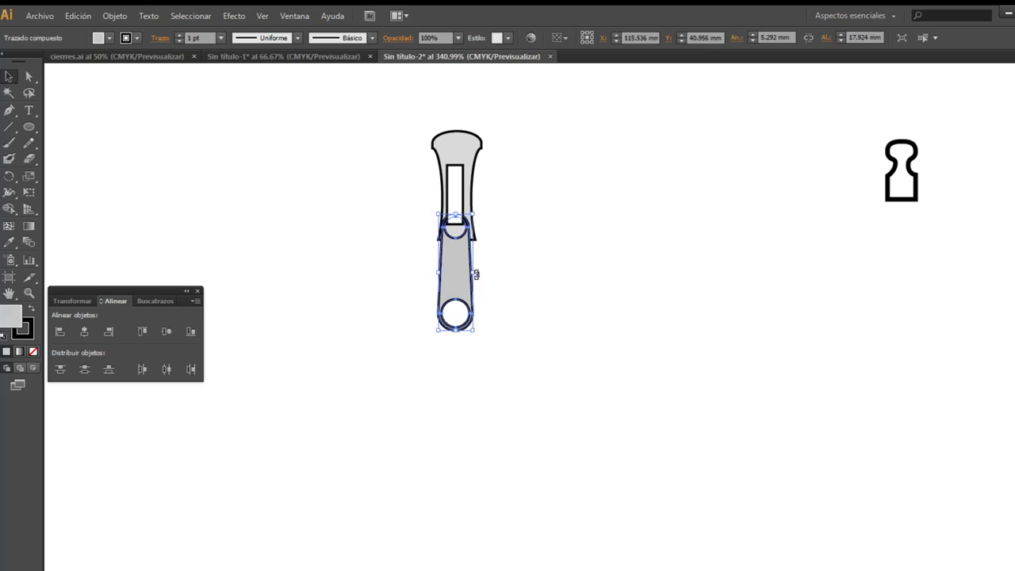
pyautogui.press('Right')
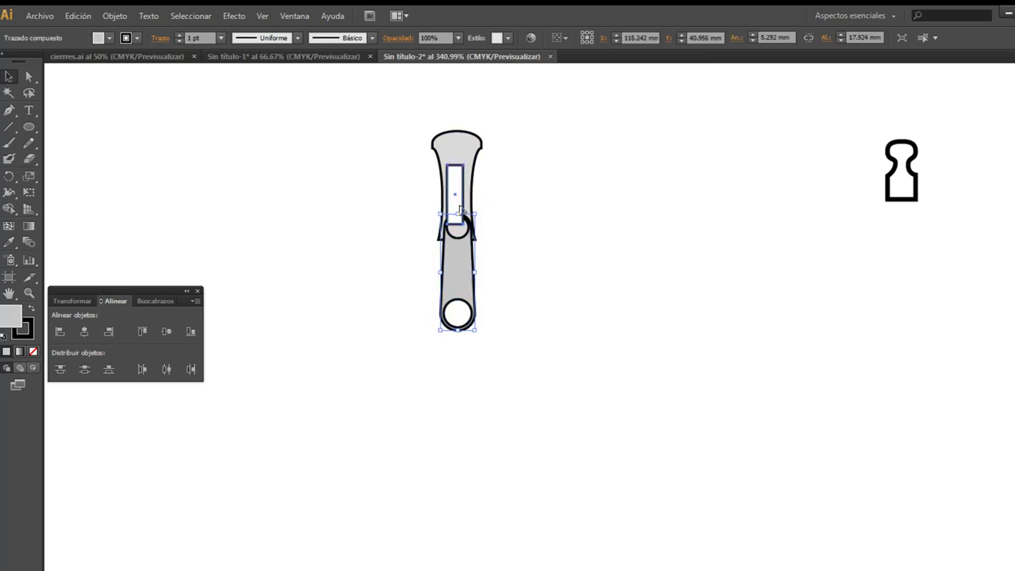
pyautogui.click(464, 205)
pyautogui.moveTo(467, 252); pyautogui.dragTo(466, 260)
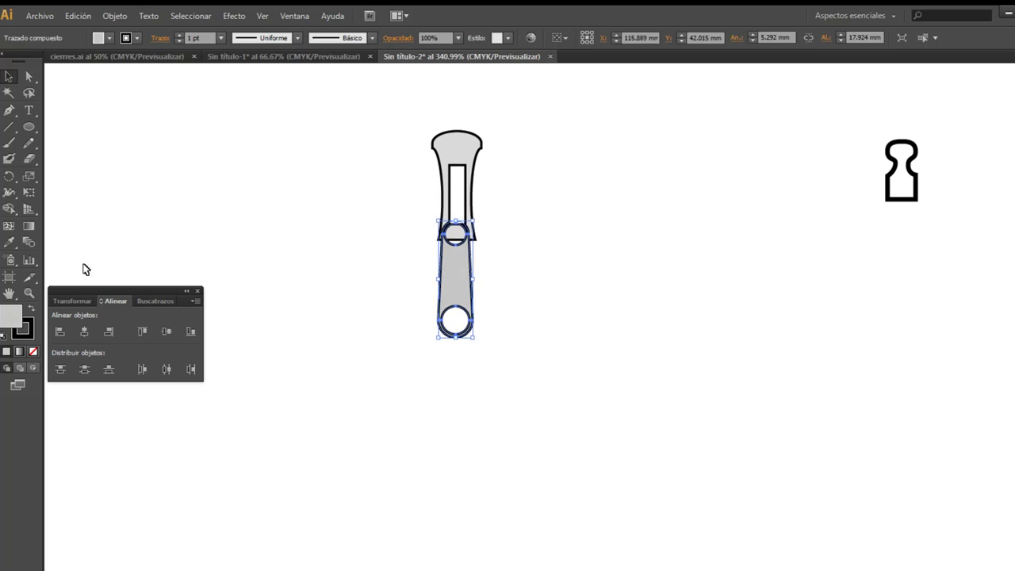
# - Zoom in and fine-tune the pull tab rightward and the slot rectangle down onto its ring
pyautogui.click(29, 293)
pyautogui.moveTo(349, 109); pyautogui.dragTo(593, 411)
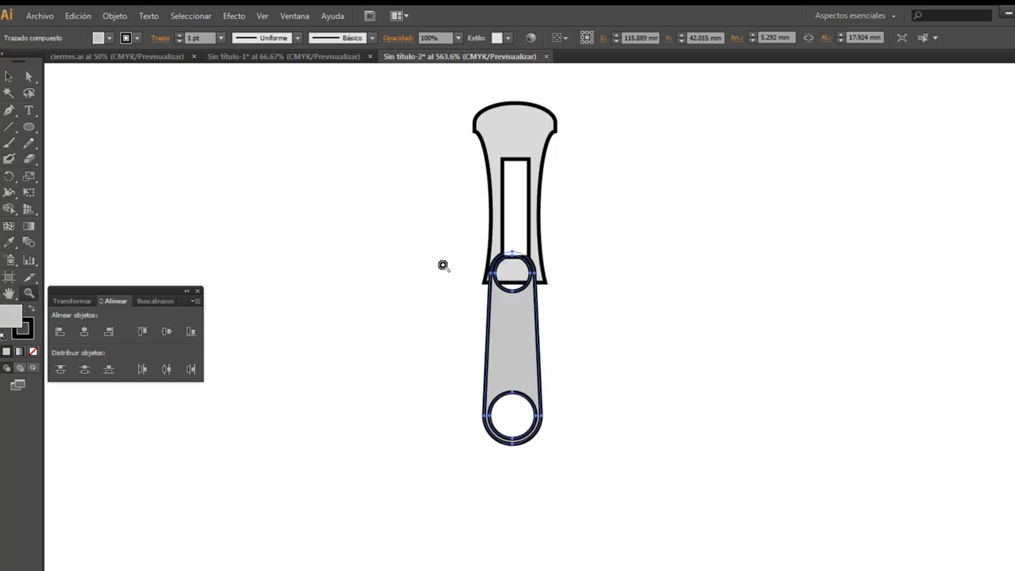
pyautogui.click(11, 75)
pyautogui.click(607, 365)
pyautogui.click(539, 367)
pyautogui.moveTo(539, 366); pyautogui.dragTo(544, 366)
pyautogui.moveTo(535, 250); pyautogui.dragTo(543, 258)
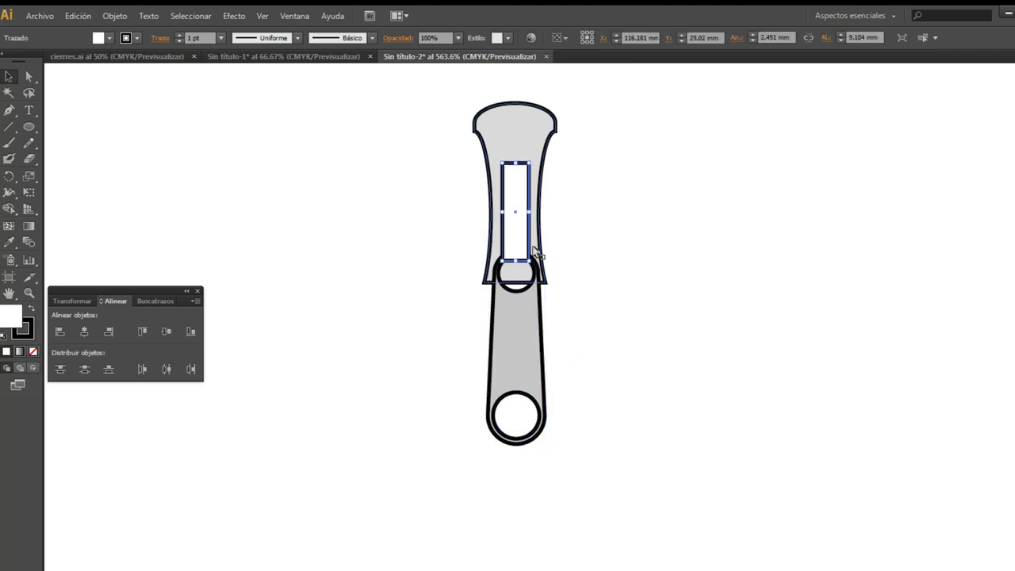
pyautogui.click(581, 284)
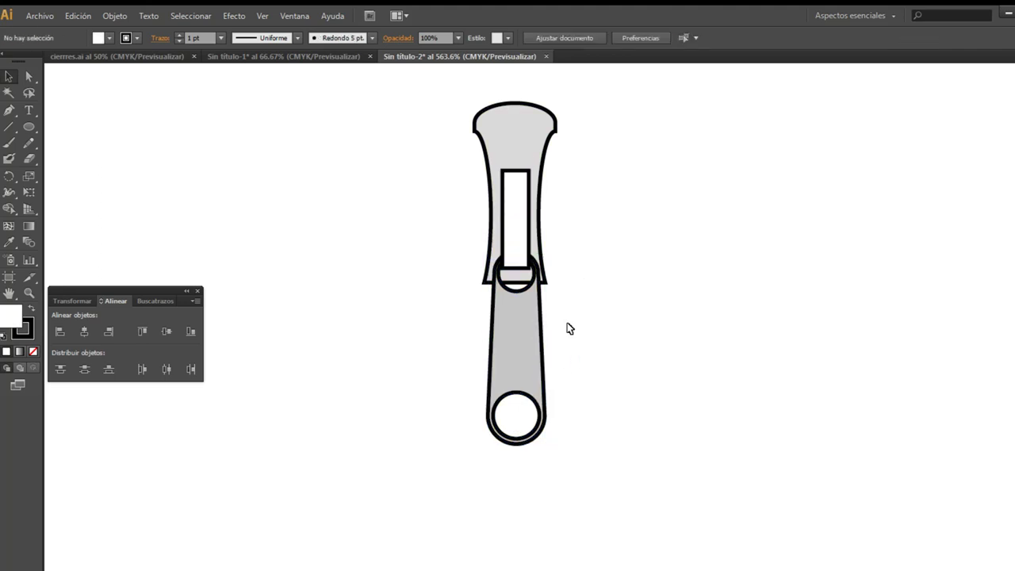
# - Group the grey zipper parts and place them just right of the reference sketch, slightly scaled
pyautogui.moveTo(612, 480); pyautogui.dragTo(433, 62)
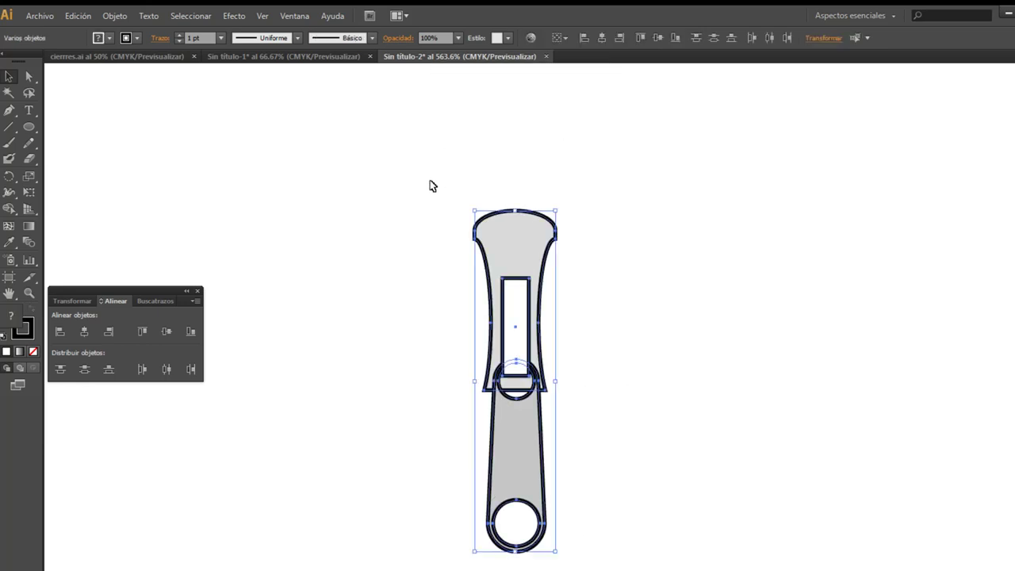
pyautogui.hotkey('ctrl', 'g')
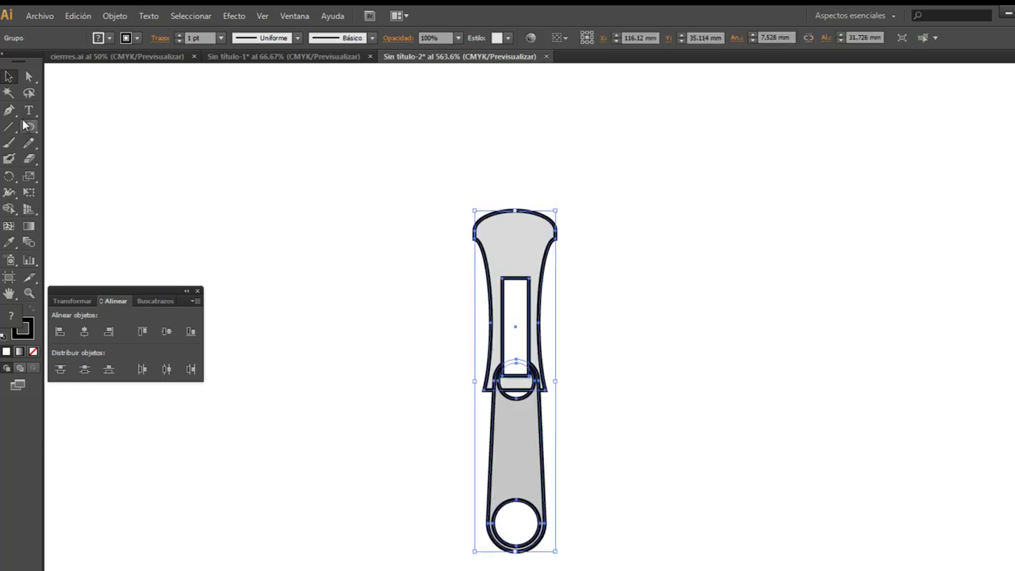
pyautogui.hotkey('ctrl', '-')
pyautogui.hotkey('ctrl', '-')
pyautogui.hotkey('ctrl', '-')
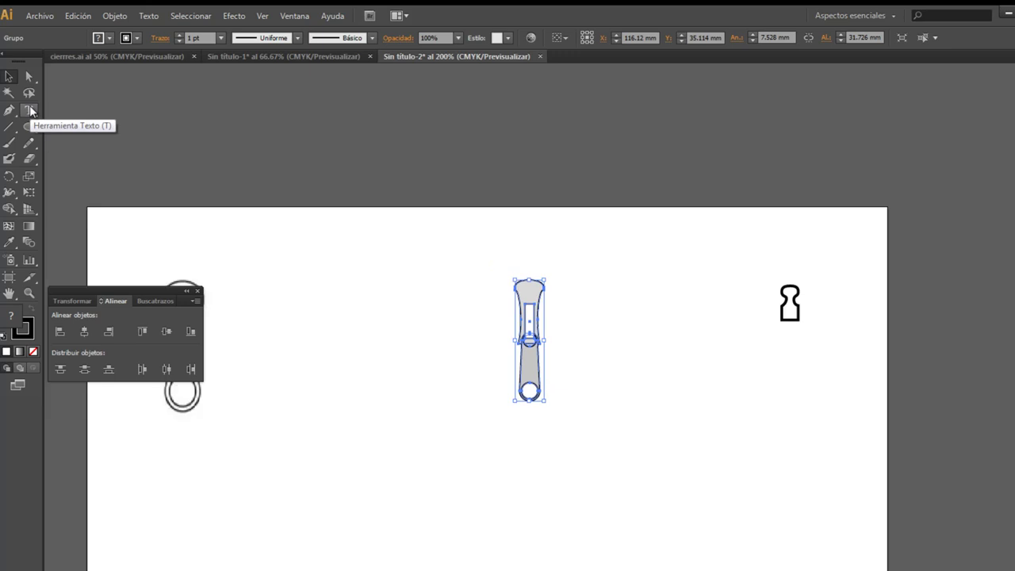
pyautogui.moveTo(191, 409); pyautogui.dragTo(360, 373)
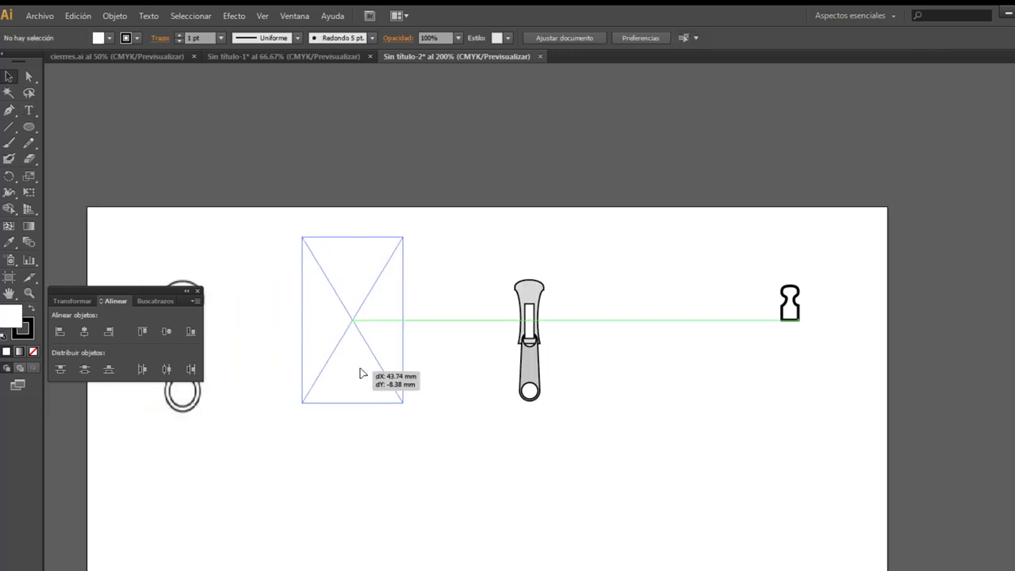
pyautogui.moveTo(531, 373)
pyautogui.mouseDown()
pyautogui.moveTo(466, 343)
pyautogui.moveTo(483, 390)
pyautogui.mouseUp()
pyautogui.click(523, 379)
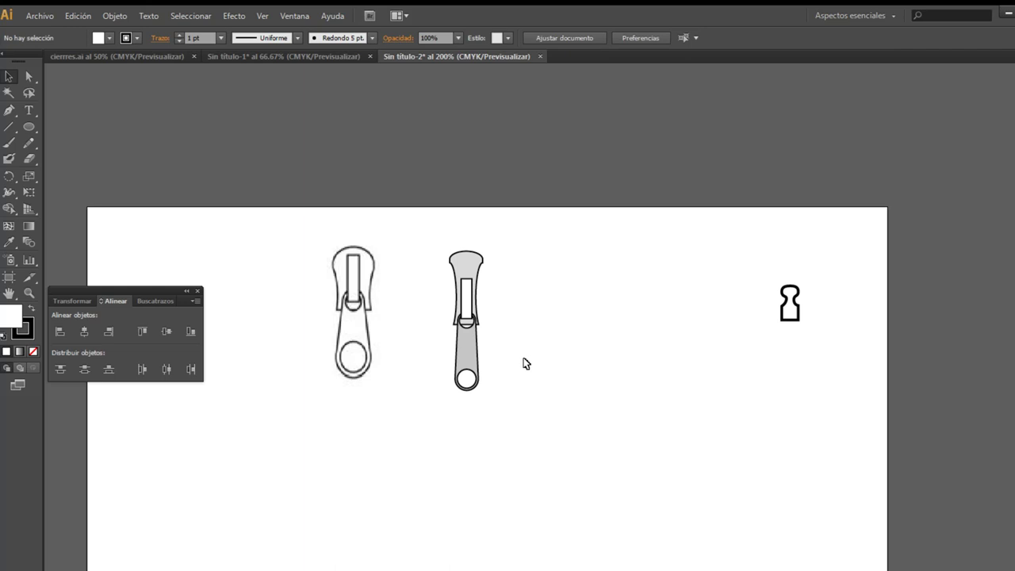
# - Scroll down and drag the keyhole outline down-left below the zippers
pyautogui.scroll(-1, 723, 333)
pyautogui.scroll(-1, 714, 364)
pyautogui.scroll(-2, 686, 389)
pyautogui.scroll(-1, 686, 388)
pyautogui.moveTo(796, 189); pyautogui.dragTo(454, 440)
pyautogui.scroll(-1, 555, 403)
pyautogui.scroll(-2, 555, 403)
pyautogui.scroll(-2, 555, 404)
pyautogui.scroll(-1, 539, 396)
# - Zoom in on the keyhole outline and select its path
pyautogui.click(523, 388)
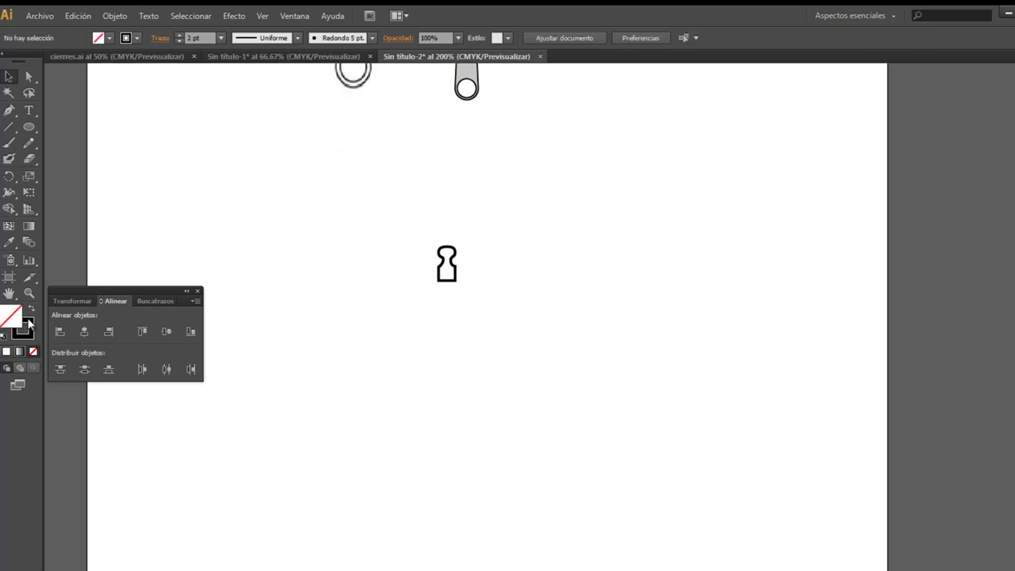
pyautogui.click(29, 293)
pyautogui.moveTo(338, 185); pyautogui.dragTo(562, 372)
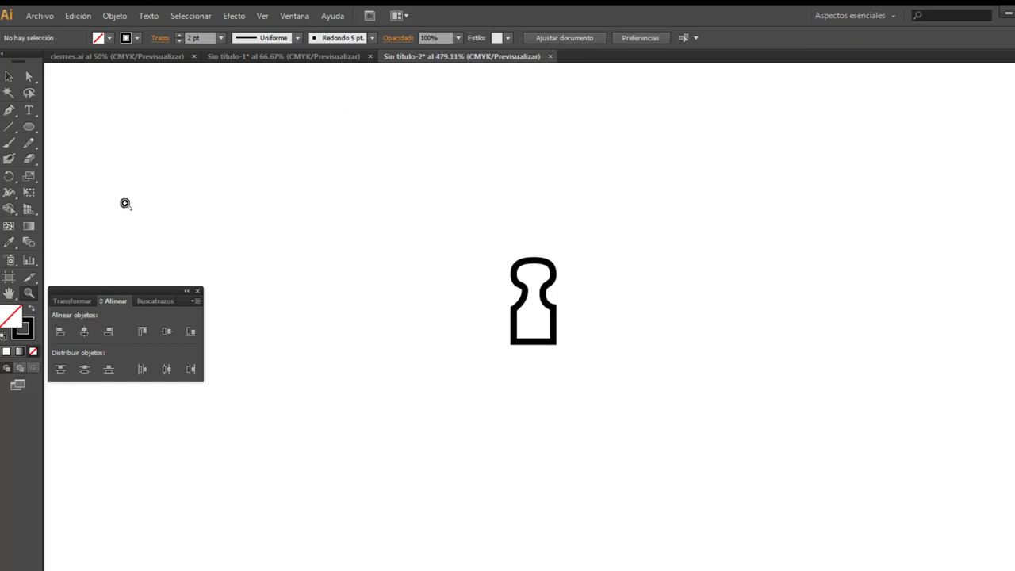
pyautogui.click(8, 76)
pyautogui.click(510, 332)
pyautogui.click(521, 310)
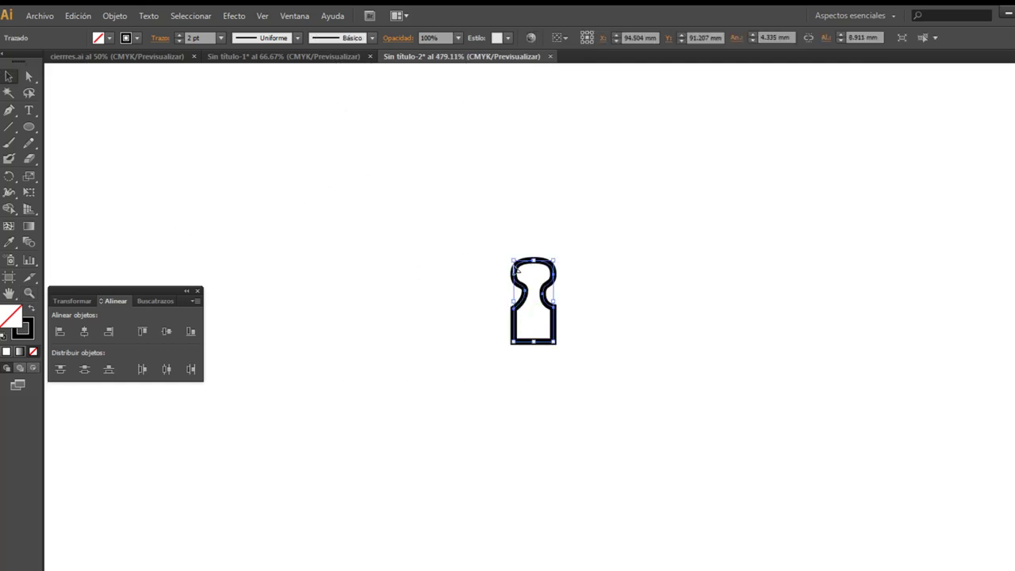
pyautogui.click(575, 356)
pyautogui.click(554, 336)
# - Show the Pinceles (Brushes) panel and deselect the keyhole tooth
pyautogui.click(292, 18)
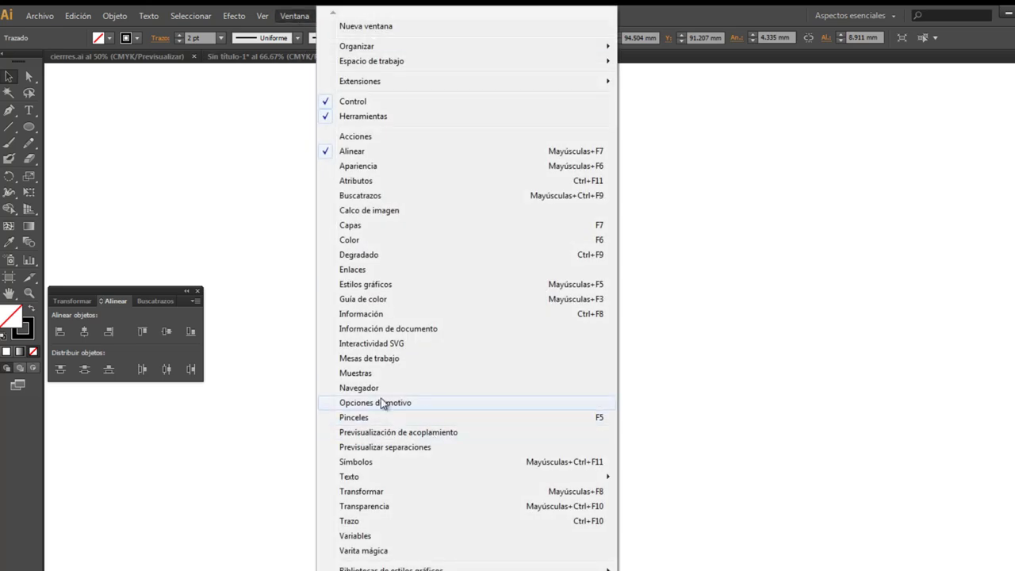
pyautogui.click(370, 419)
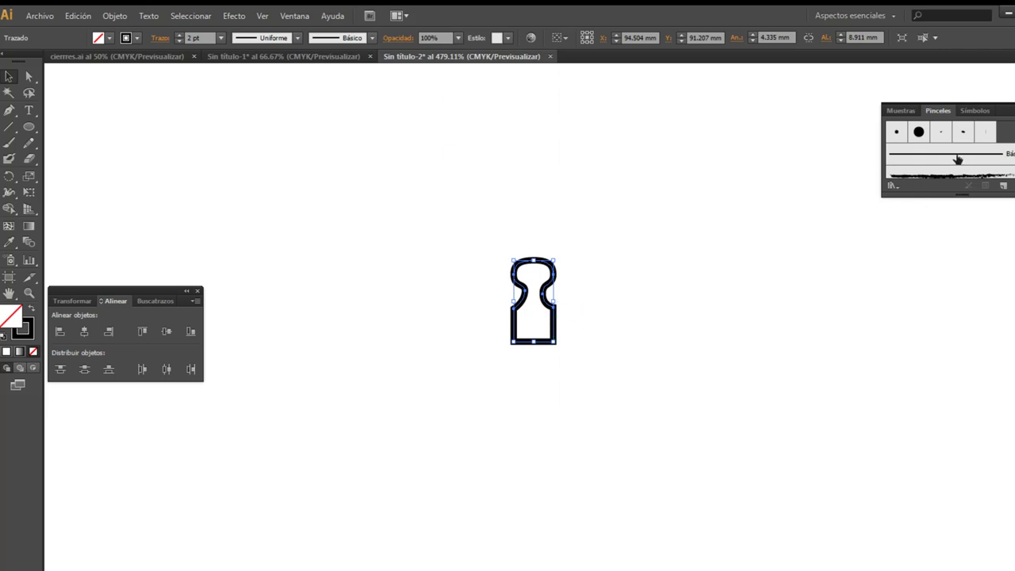
pyautogui.click(605, 329)
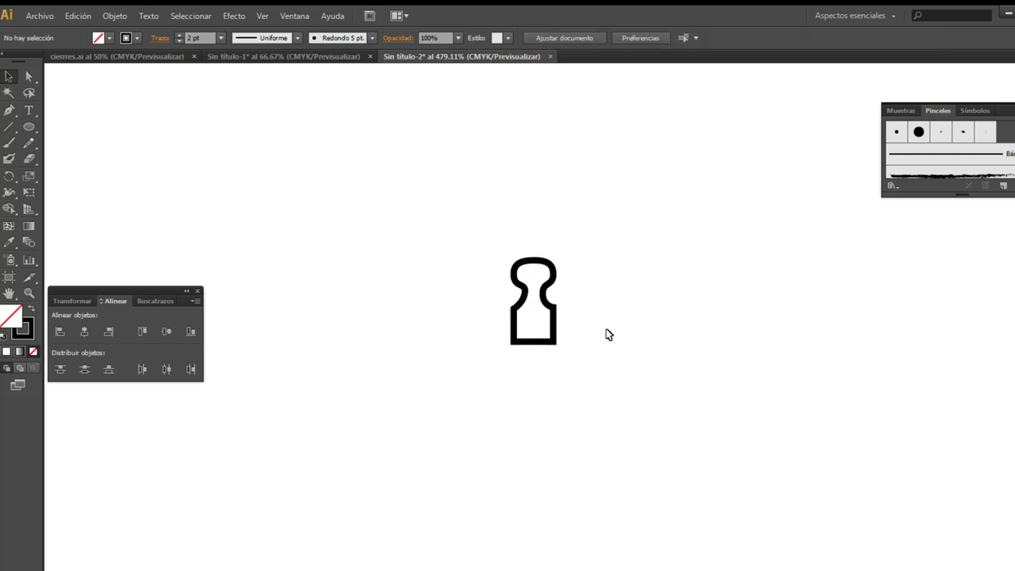
pyautogui.click(29, 127)
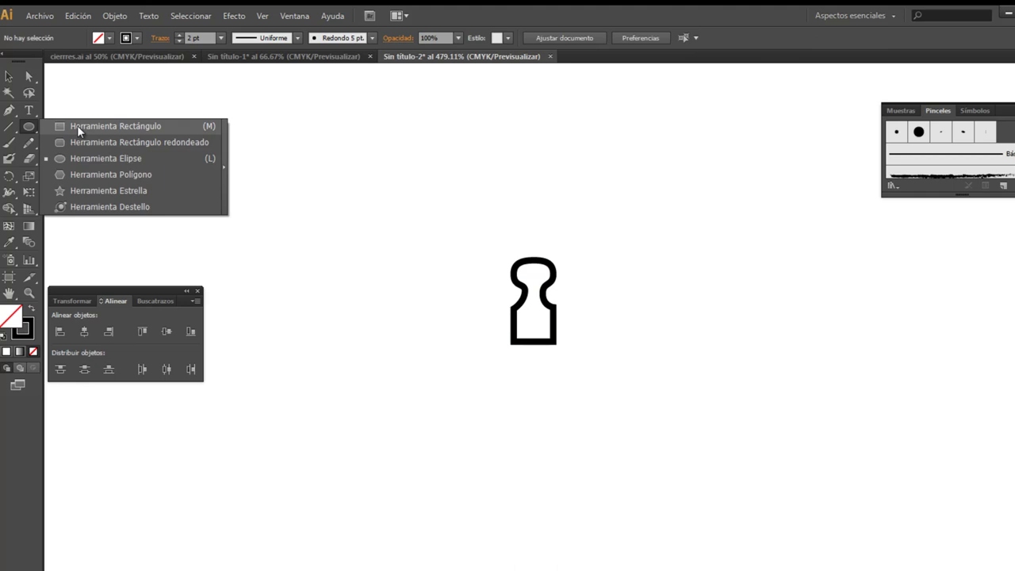
# - Draw a rectangle framing the keyhole tooth with fill and stroke both set to None
pyautogui.click(77, 127)
pyautogui.moveTo(489, 246); pyautogui.dragTo(581, 362)
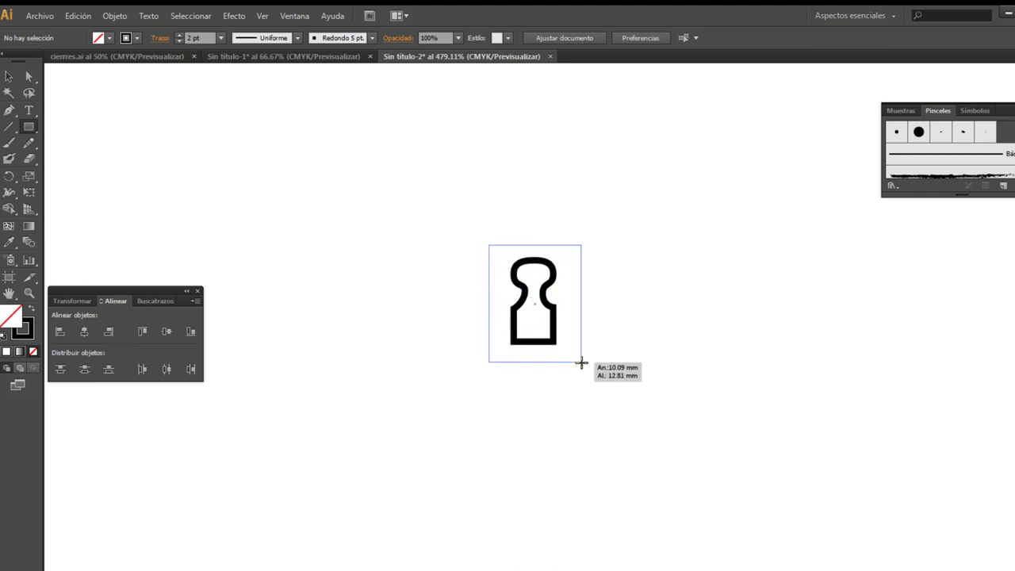
pyautogui.moveTo(581, 363); pyautogui.dragTo(581, 362)
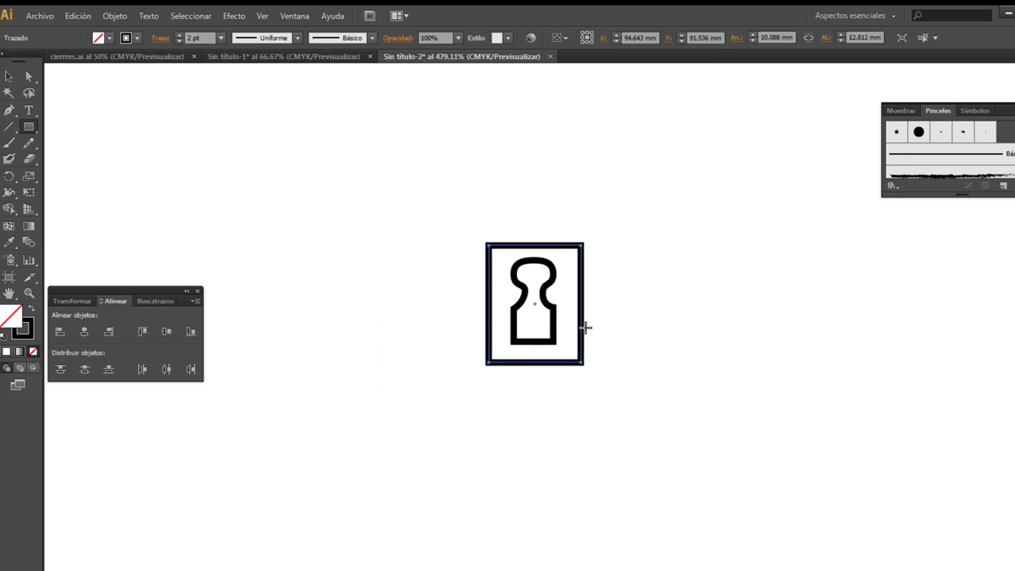
pyautogui.click(109, 37)
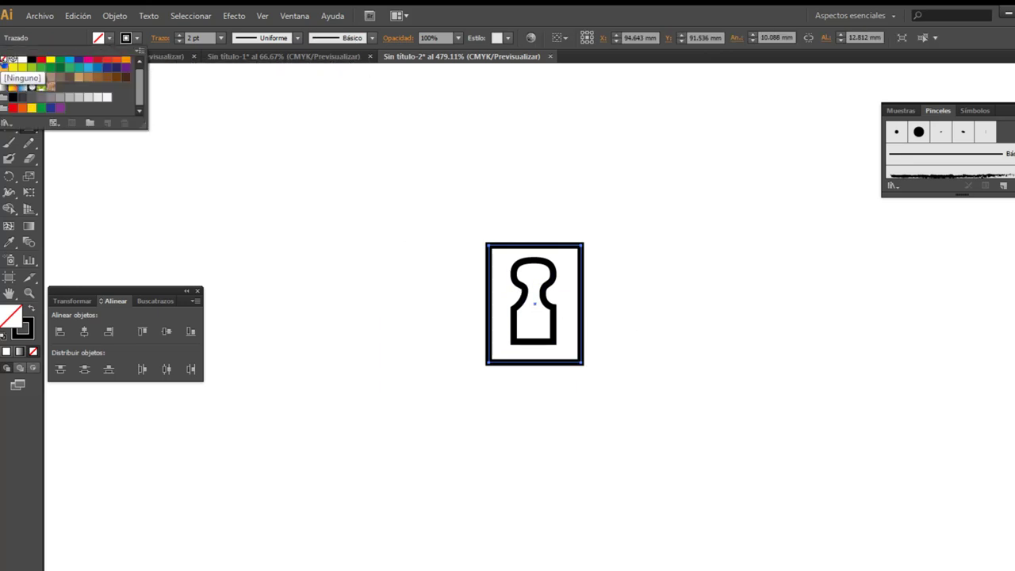
pyautogui.click(138, 38)
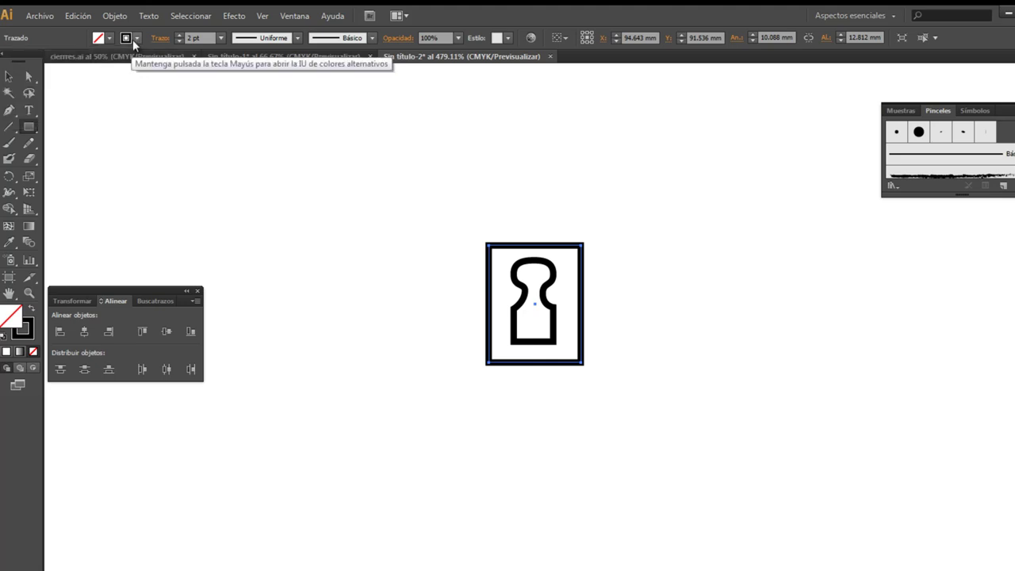
pyautogui.click(139, 38)
pyautogui.click(4, 62)
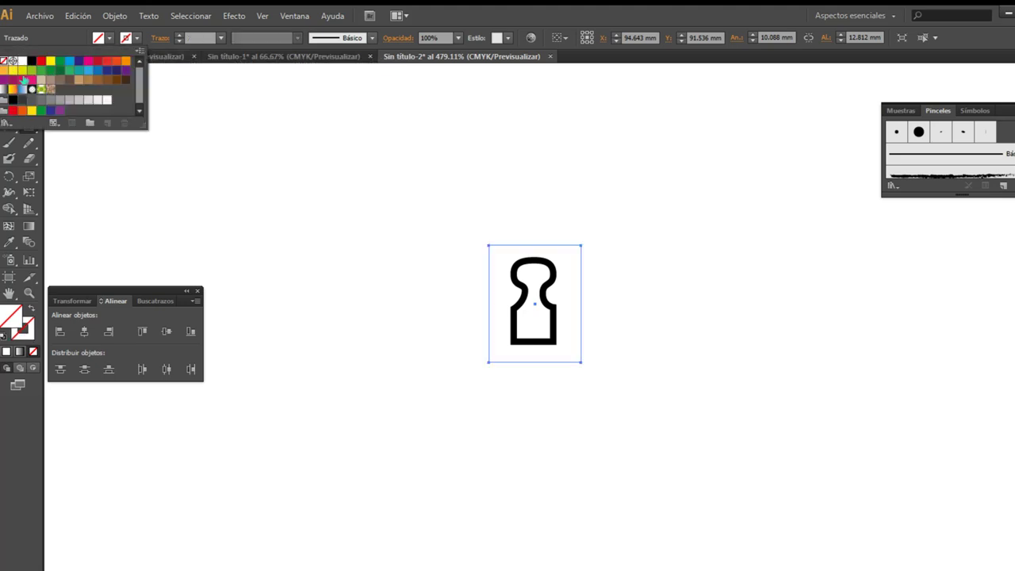
pyautogui.click(57, 28)
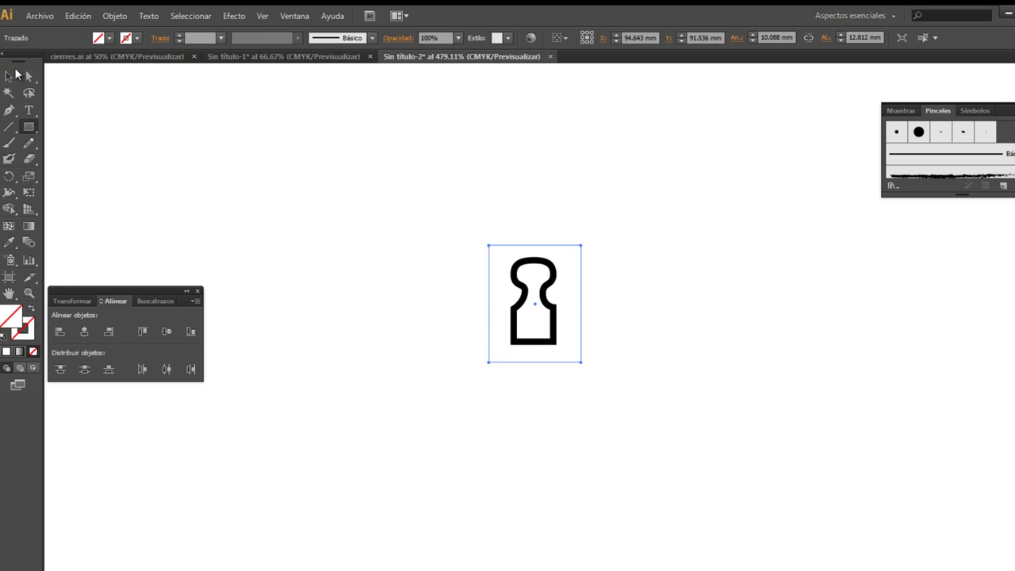
pyautogui.click(620, 313)
pyautogui.click(580, 290)
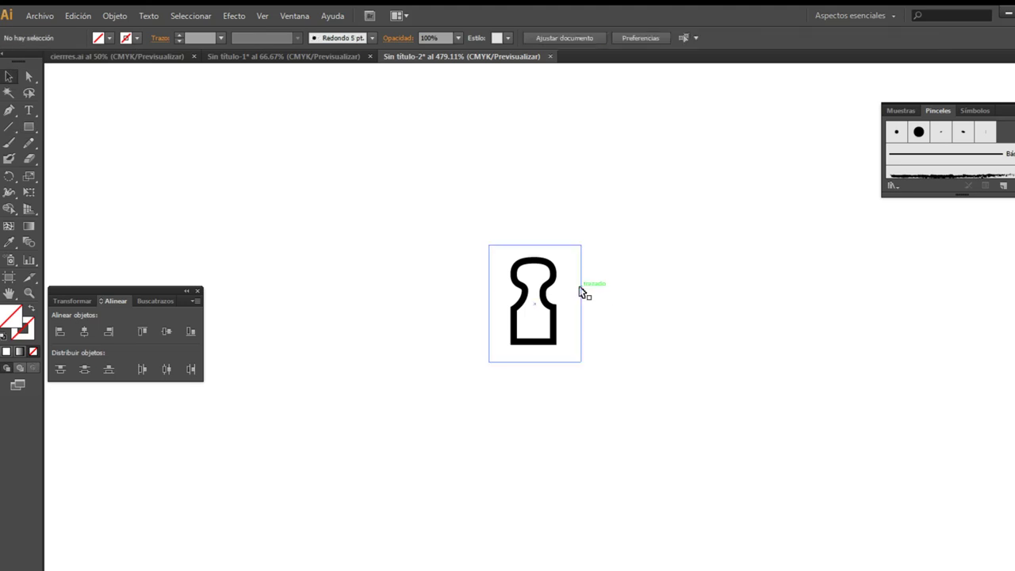
# - Send the frame behind the tooth and tighten its edges to about 6.7 mm wide
pyautogui.rightClick(561, 249)
pyautogui.rightClick(544, 245)
pyautogui.moveTo(584, 438)
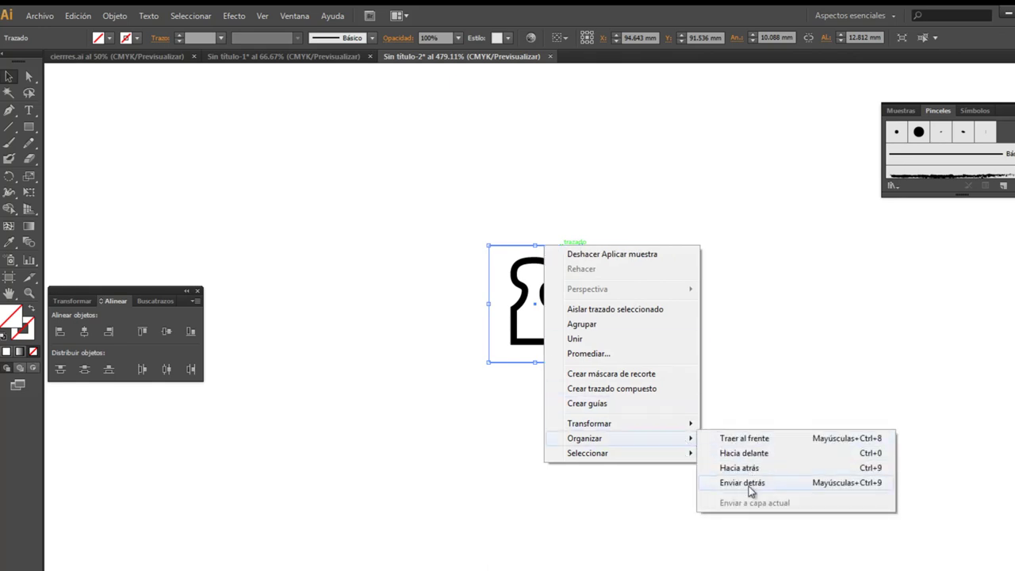
pyautogui.click(749, 485)
pyautogui.moveTo(582, 304); pyautogui.dragTo(562, 306)
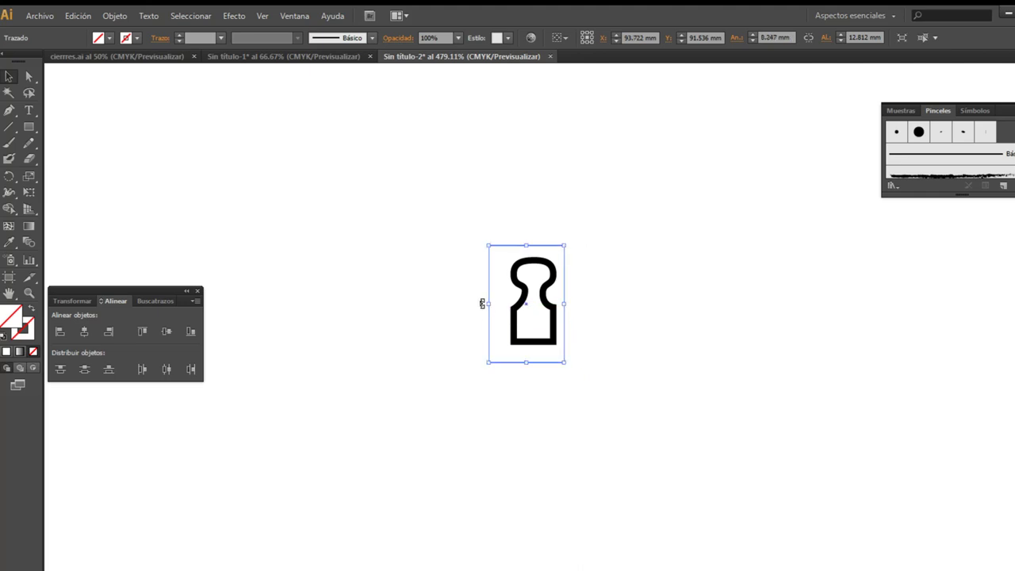
pyautogui.moveTo(489, 303); pyautogui.dragTo(504, 304)
pyautogui.moveTo(533, 362); pyautogui.dragTo(533, 352)
pyautogui.moveTo(533, 246); pyautogui.dragTo(533, 252)
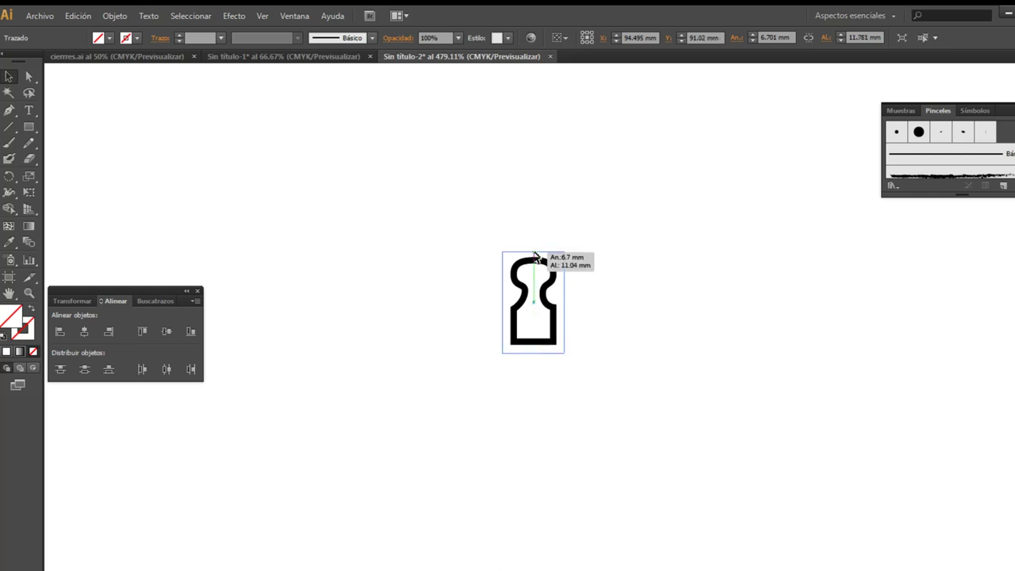
# - Save the tooth and frame as a new pattern brush named 'cierre'
pyautogui.moveTo(584, 381); pyautogui.dragTo(473, 229)
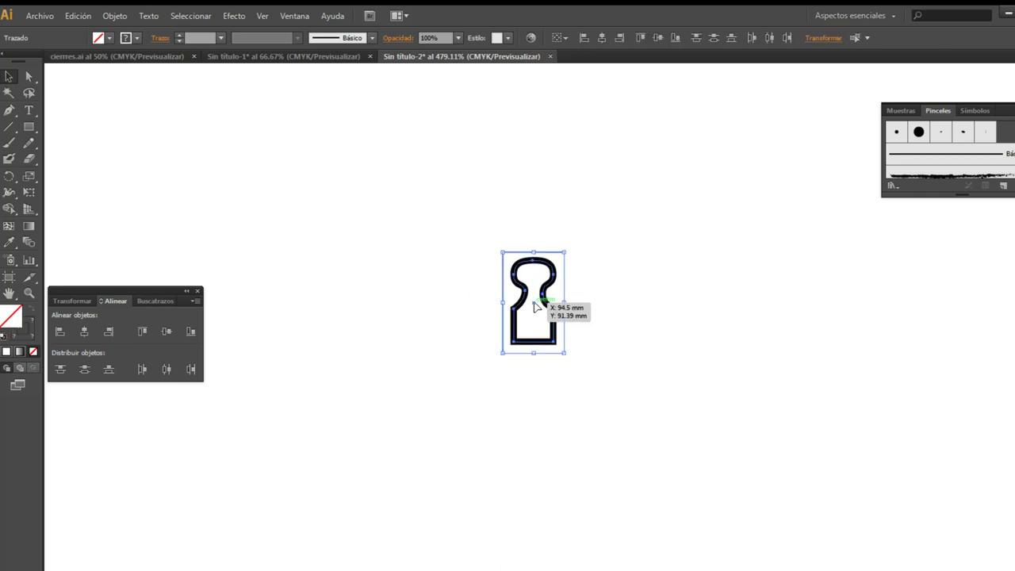
pyautogui.moveTo(534, 302); pyautogui.dragTo(935, 171)
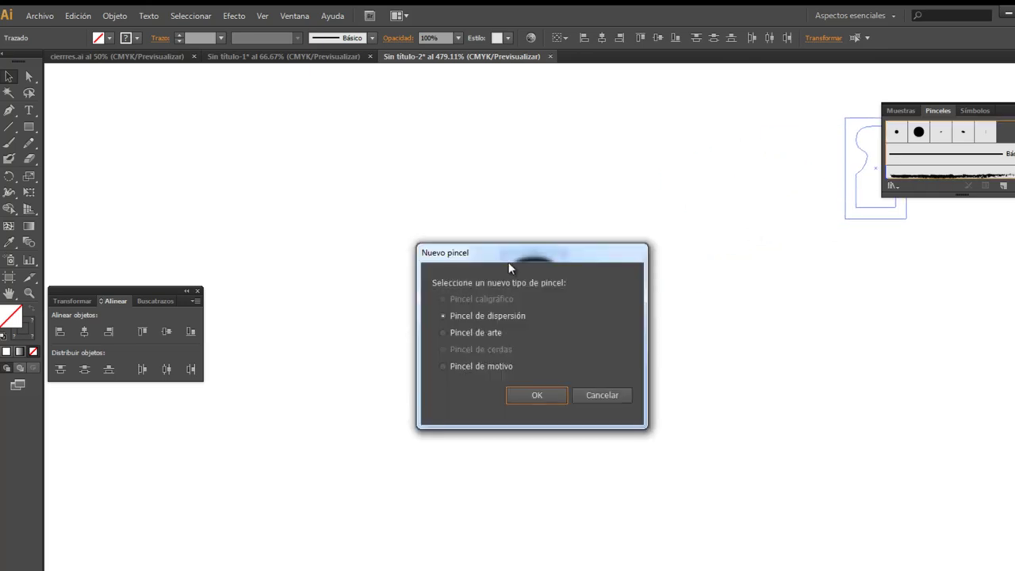
pyautogui.moveTo(538, 256); pyautogui.dragTo(662, 127)
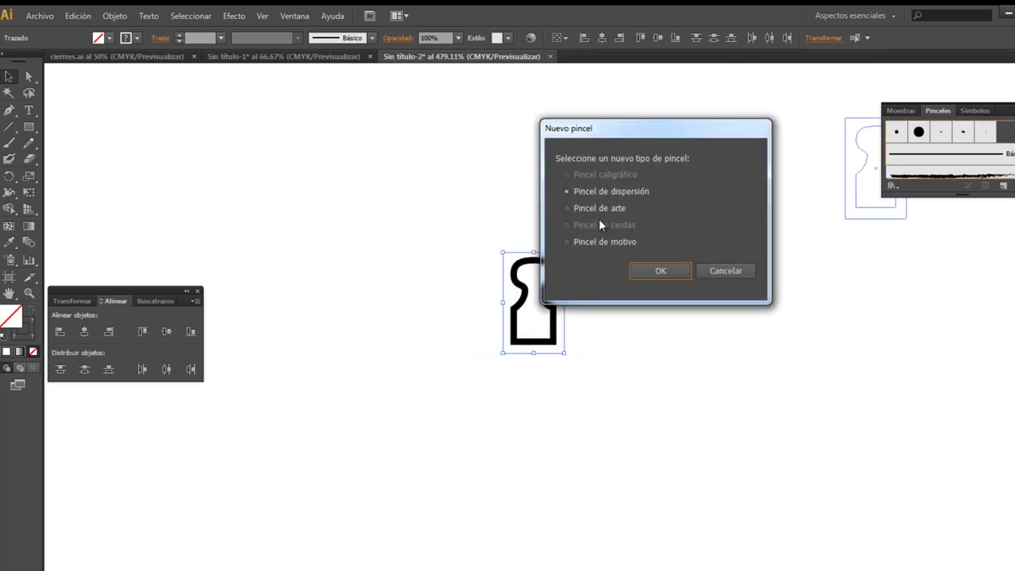
pyautogui.click(590, 242)
pyautogui.click(658, 272)
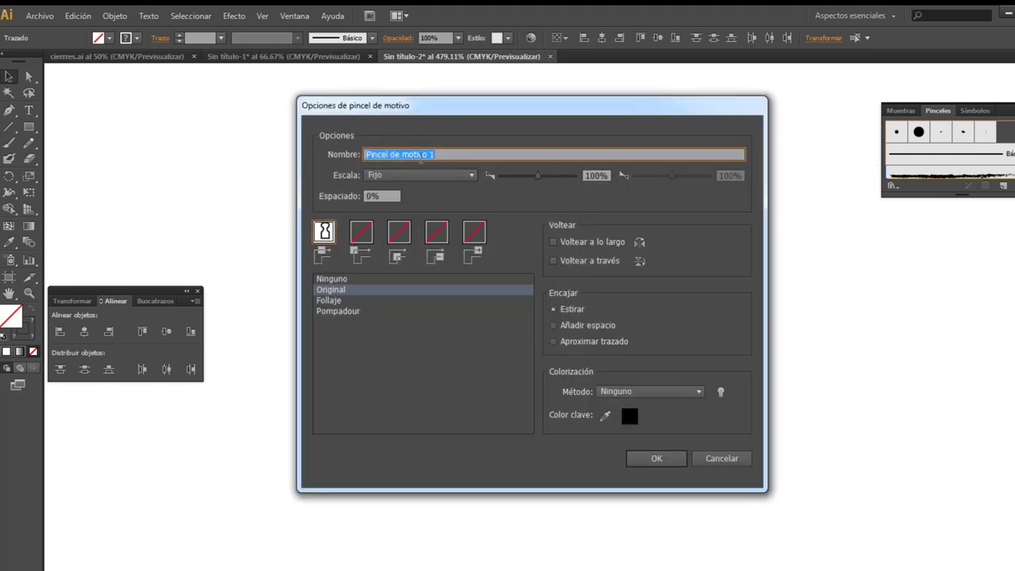
pyautogui.write('cierre')
pyautogui.click(663, 465)
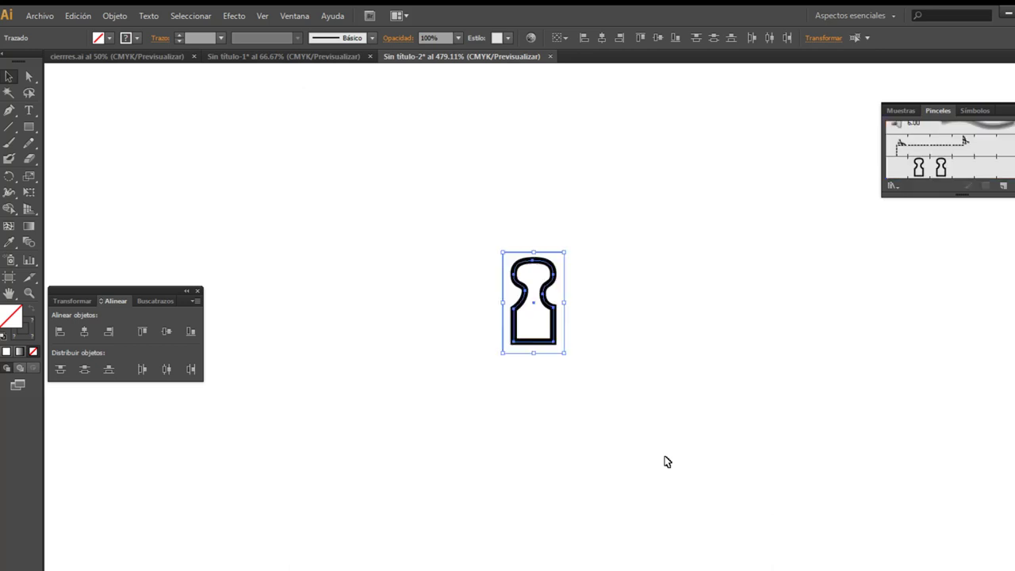
# - Move the original tooth higher up the page
pyautogui.click(628, 353)
pyautogui.moveTo(547, 309); pyautogui.dragTo(532, 176)
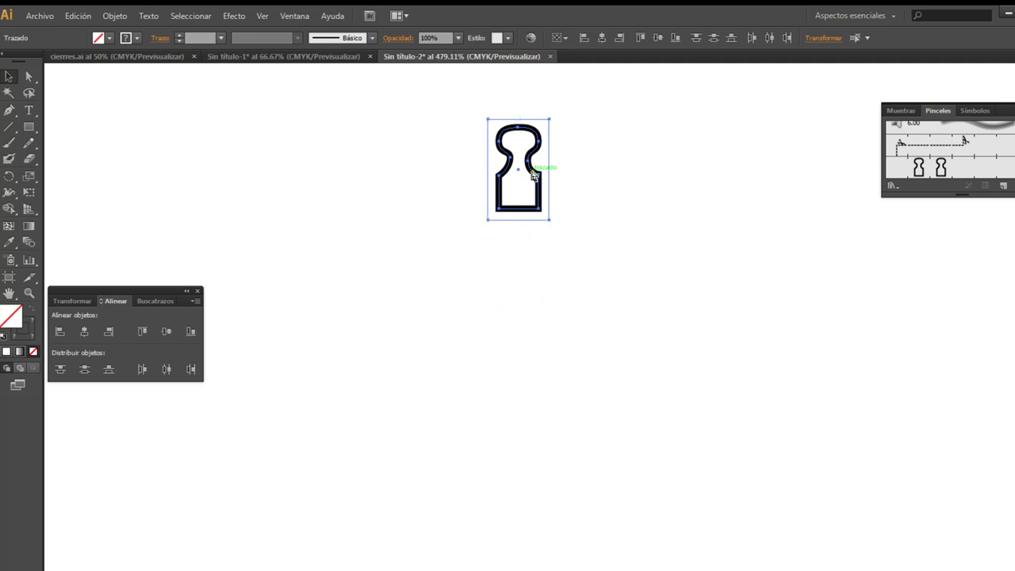
pyautogui.hotkey('ctrl', '-')
pyautogui.hotkey('ctrl', '-')
pyautogui.hotkey('ctrl', '-')
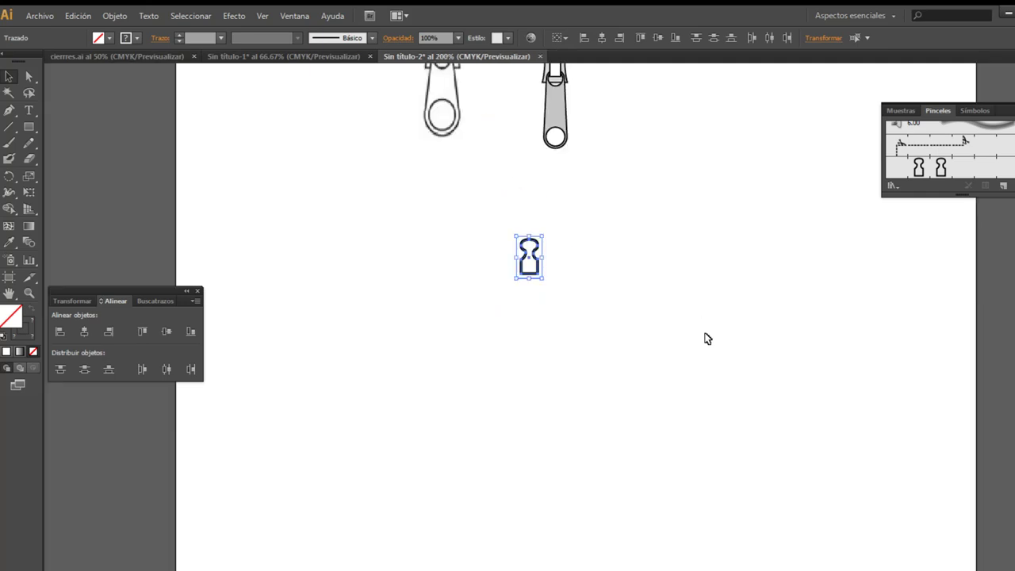
pyautogui.click(707, 338)
# - Draw a long horizontal line and paint it with the cierre 1 pattern brush
pyautogui.click(8, 127)
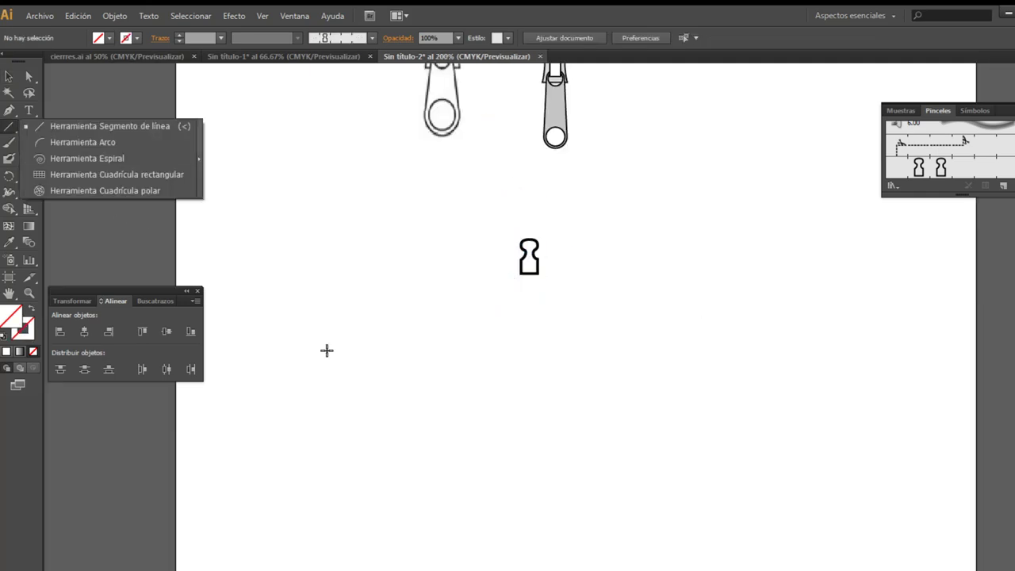
pyautogui.click(110, 126)
pyautogui.moveTo(224, 422); pyautogui.dragTo(899, 422)
pyautogui.click(6, 76)
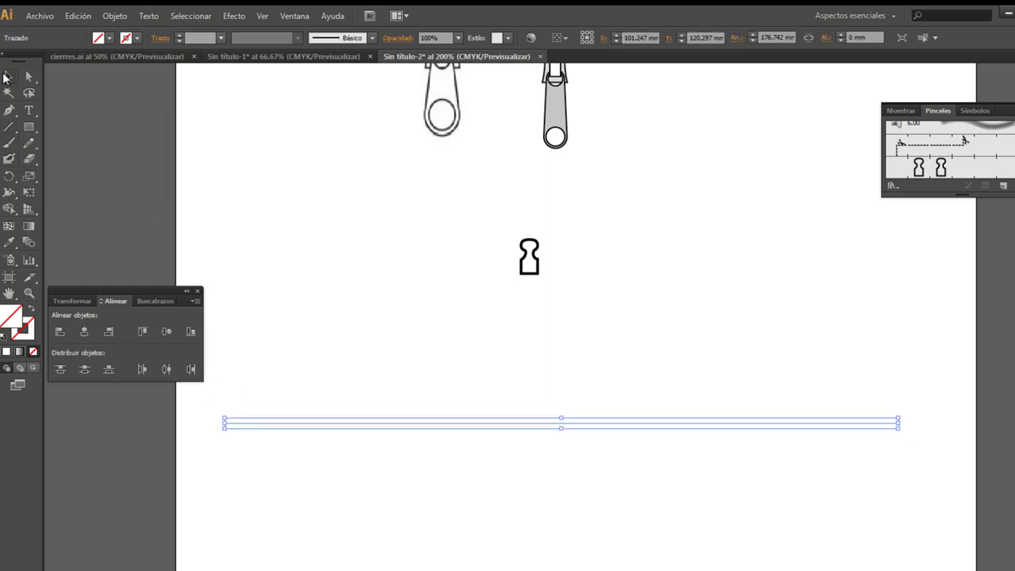
pyautogui.click(943, 171)
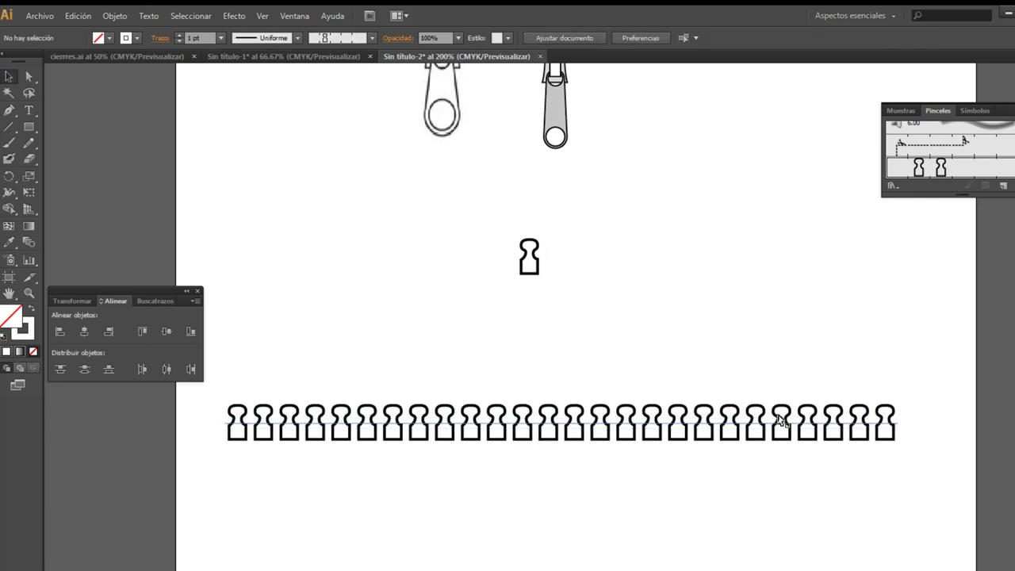
# - Move the row of teeth up beneath the single tooth
pyautogui.moveTo(753, 426); pyautogui.dragTo(753, 315)
pyautogui.moveTo(529, 260); pyautogui.dragTo(521, 205)
pyautogui.moveTo(607, 315); pyautogui.dragTo(607, 266)
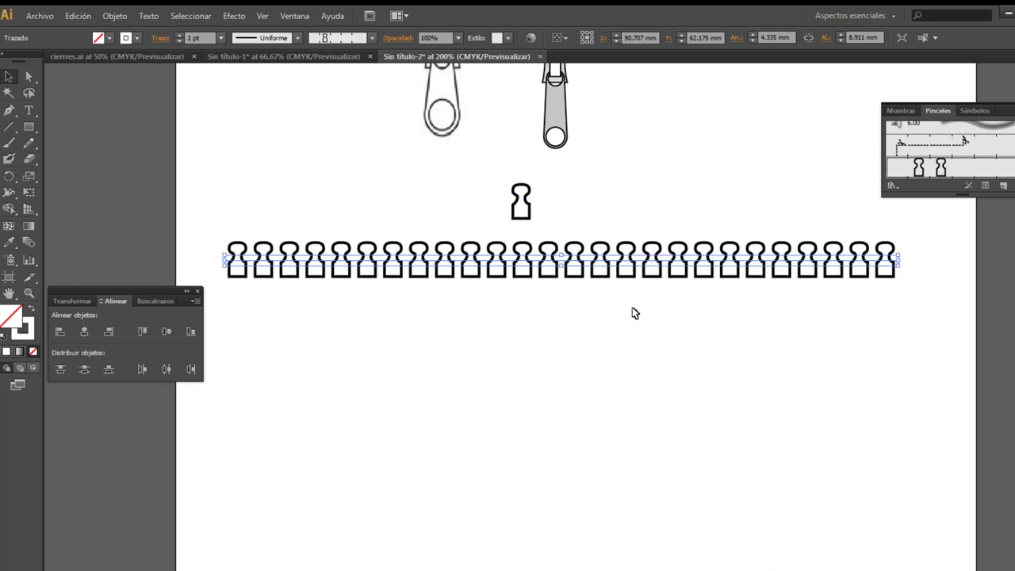
pyautogui.click(639, 321)
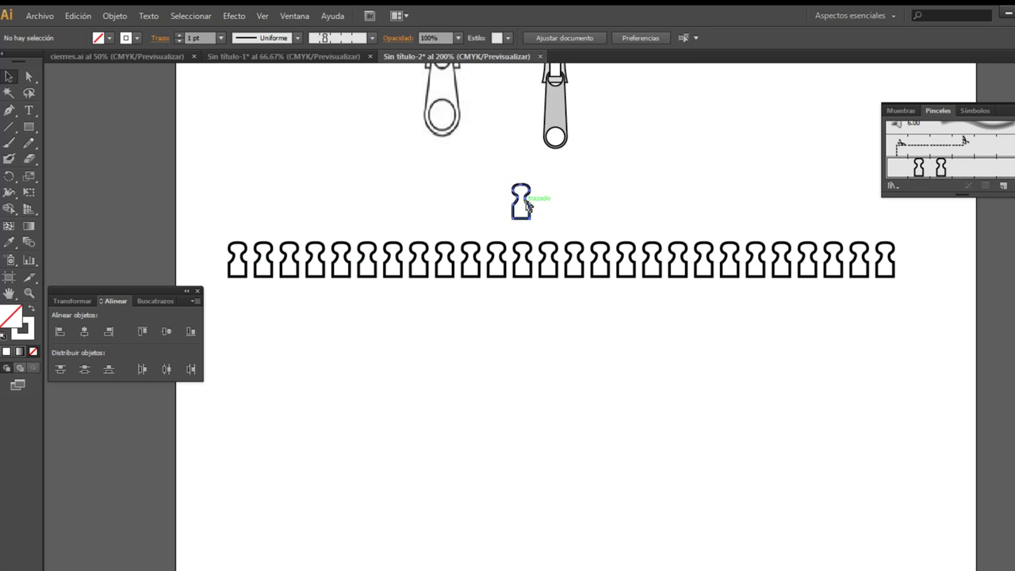
# - Move the single tooth below the tooth row and zoom in on it
pyautogui.moveTo(528, 205); pyautogui.dragTo(469, 414)
pyautogui.scroll(-5, 510, 441)
pyautogui.scroll(-1, 511, 444)
pyautogui.click(532, 353)
pyautogui.click(29, 292)
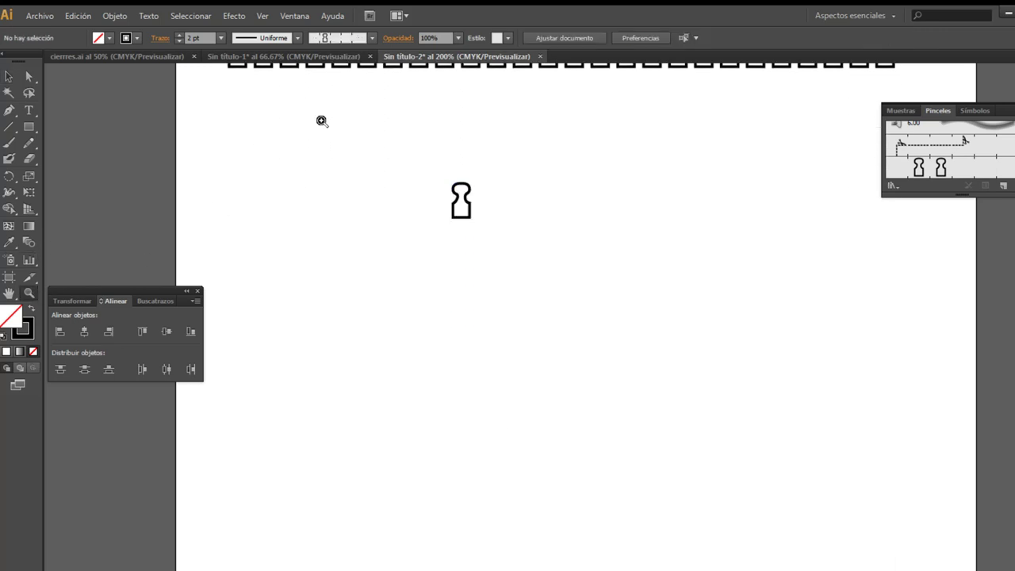
pyautogui.moveTo(322, 120); pyautogui.dragTo(716, 403)
pyautogui.click(9, 76)
# - Duplicate the tooth beside the original and rotate the copy upside down
pyautogui.moveTo(355, 195)
pyautogui.mouseDown()
pyautogui.moveTo(437, 240)
pyautogui.moveTo(480, 242)
pyautogui.mouseUp()
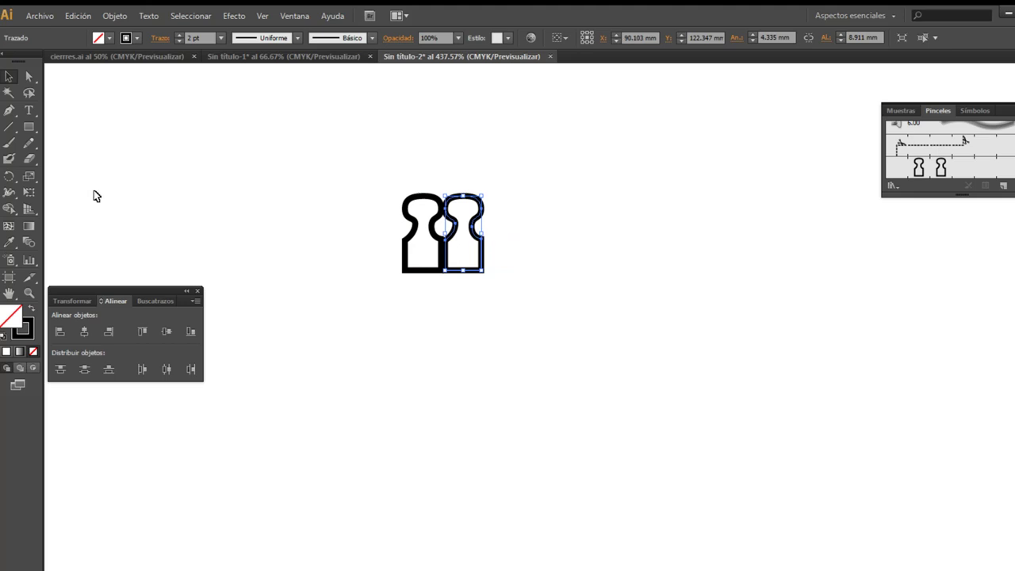
pyautogui.click(10, 177)
pyautogui.click(79, 176)
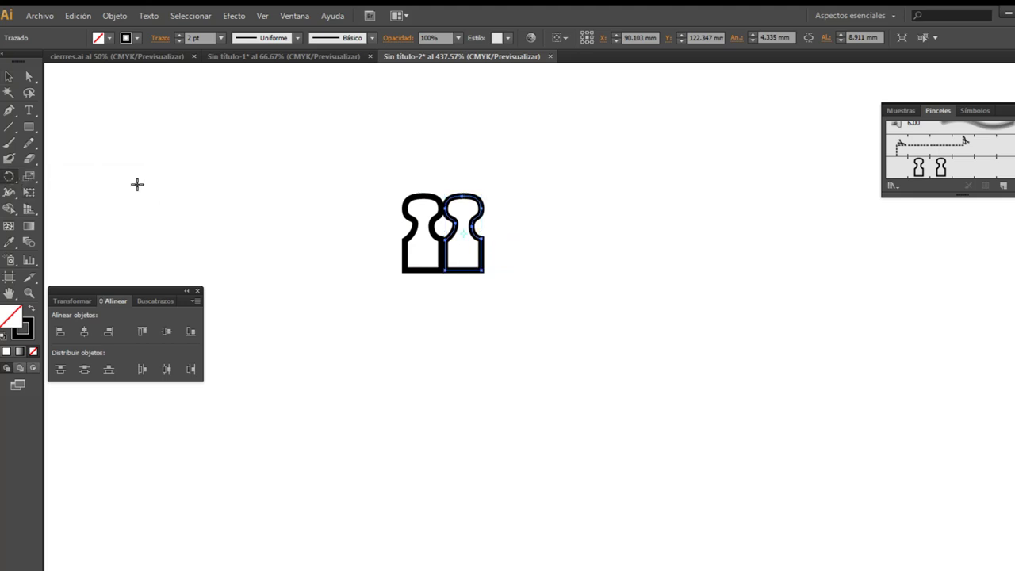
pyautogui.moveTo(465, 248); pyautogui.dragTo(462, 206)
pyautogui.click(8, 76)
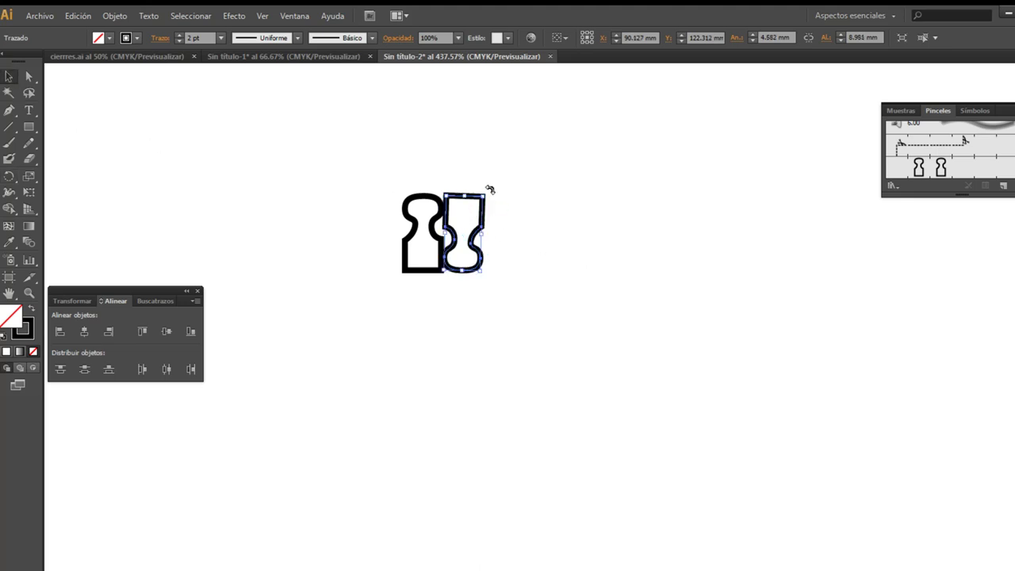
# - Position the flipped tooth and copy it so the three teeth interlock
pyautogui.click(503, 215)
pyautogui.moveTo(481, 225); pyautogui.dragTo(470, 192)
pyautogui.click(487, 202)
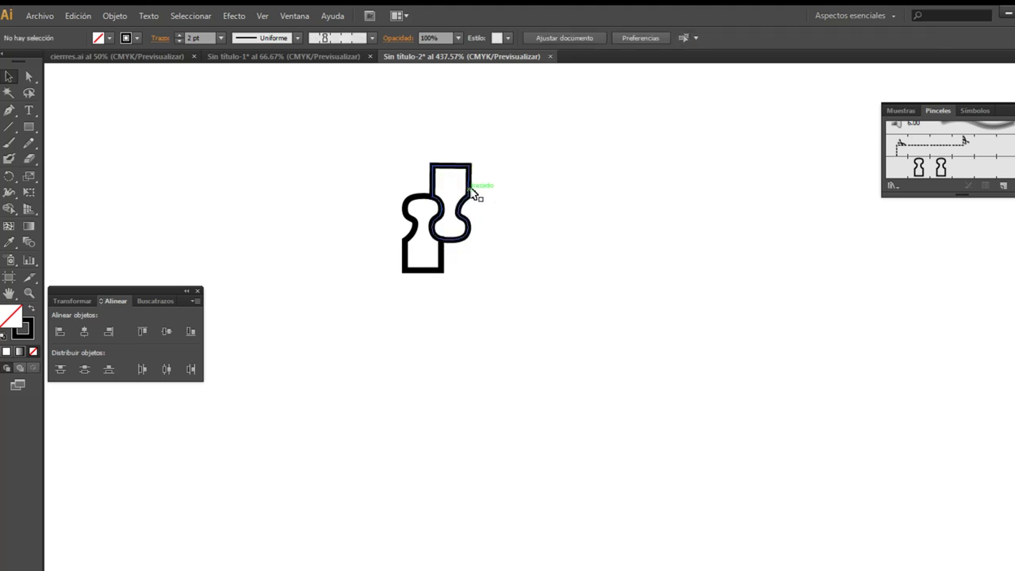
pyautogui.click(474, 192)
pyautogui.moveTo(473, 193); pyautogui.dragTo(416, 196)
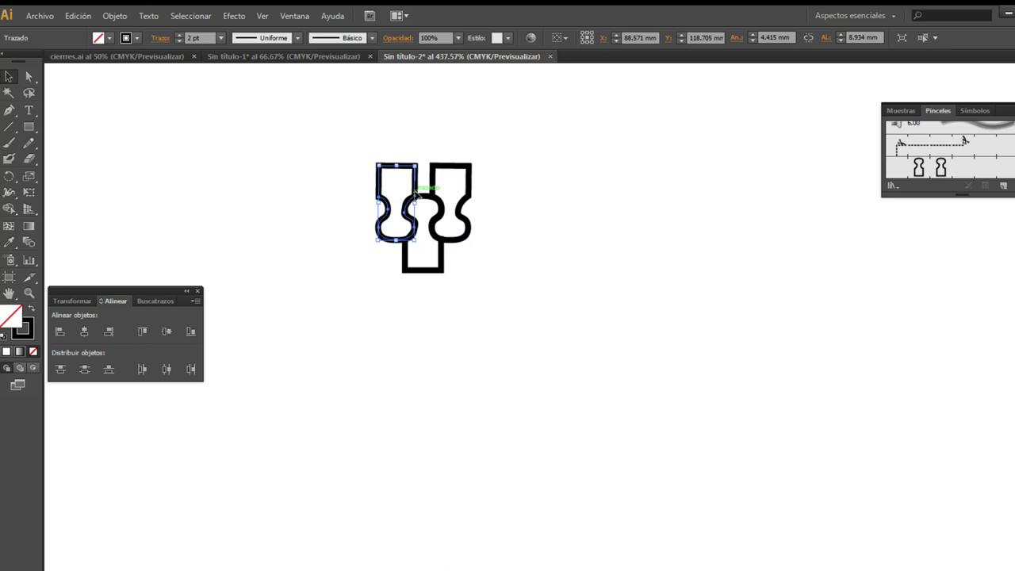
pyautogui.click(492, 219)
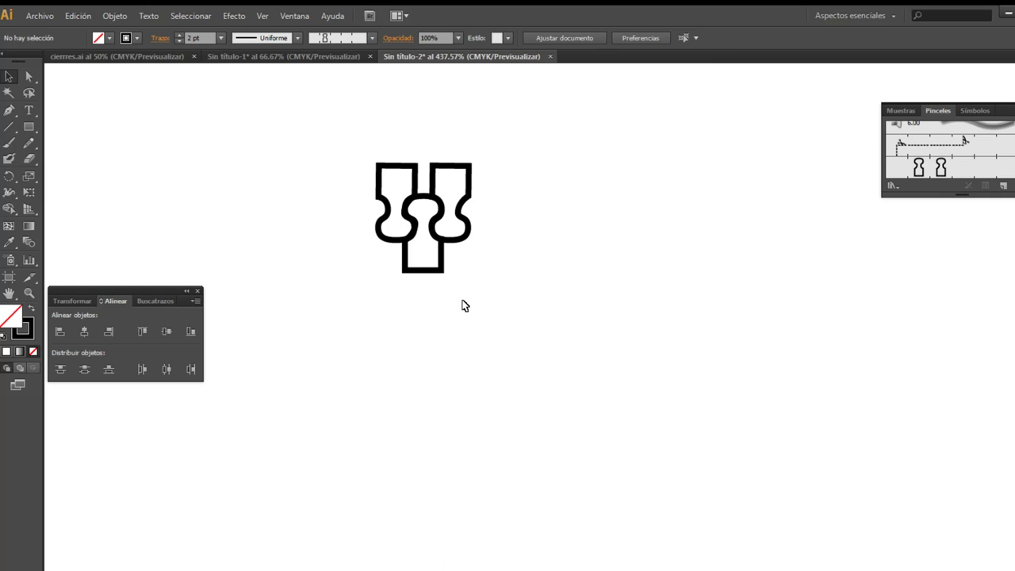
pyautogui.click(376, 168)
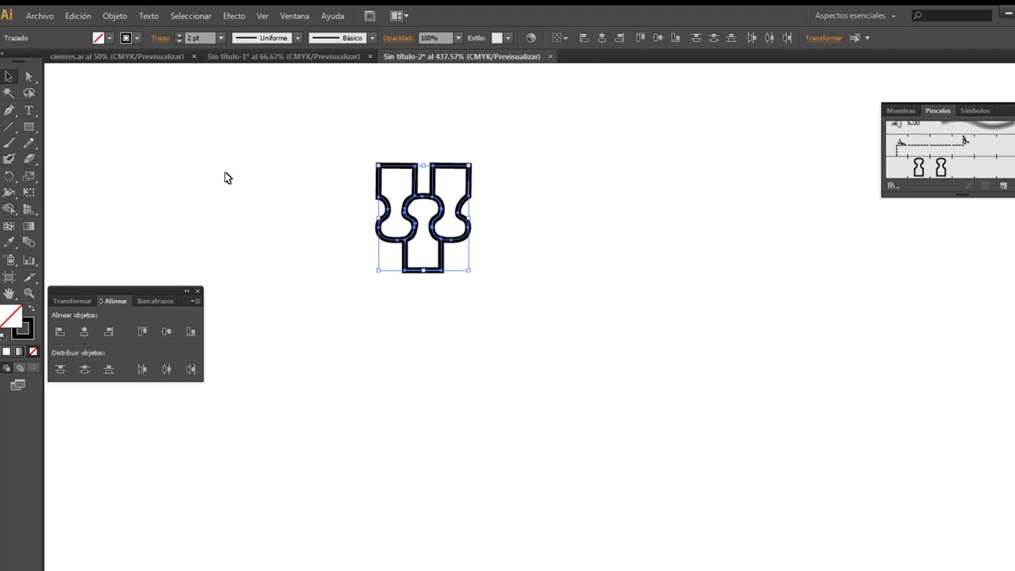
# - Draw a rectangle over the middle tooth with fill and stroke set to None
pyautogui.moveTo(28, 127); pyautogui.dragTo(107, 128)
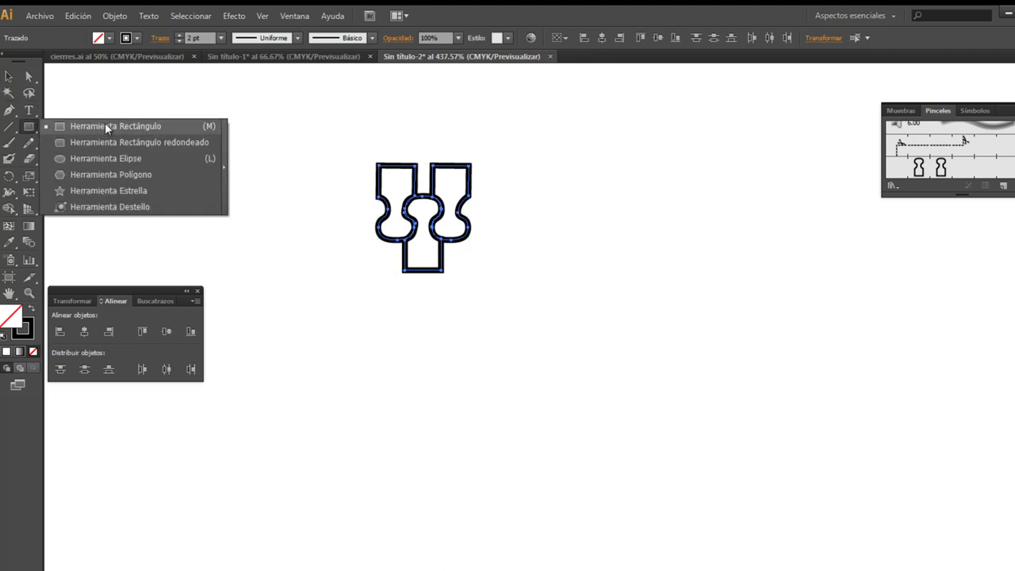
pyautogui.click(105, 127)
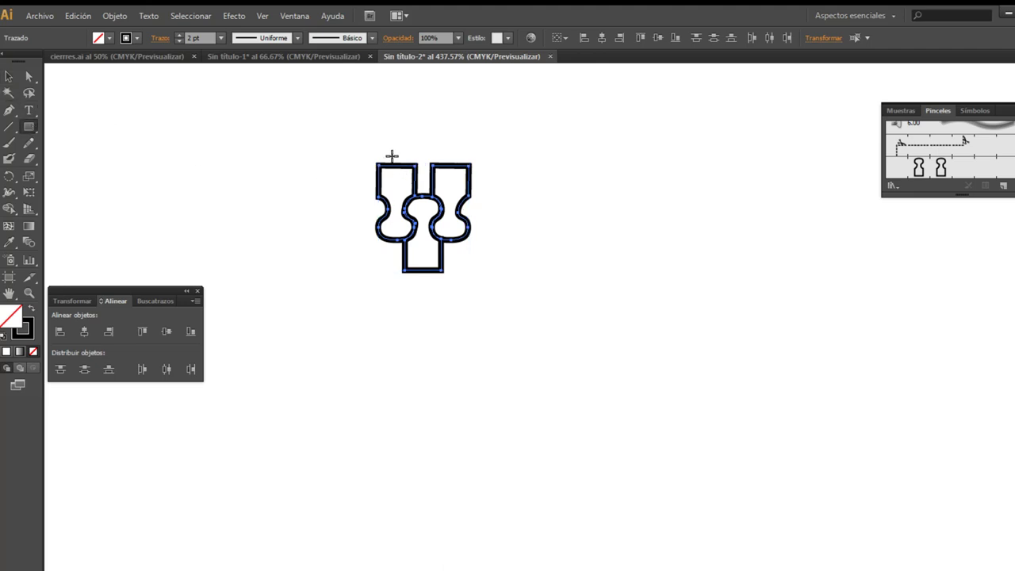
pyautogui.moveTo(395, 145); pyautogui.dragTo(451, 290)
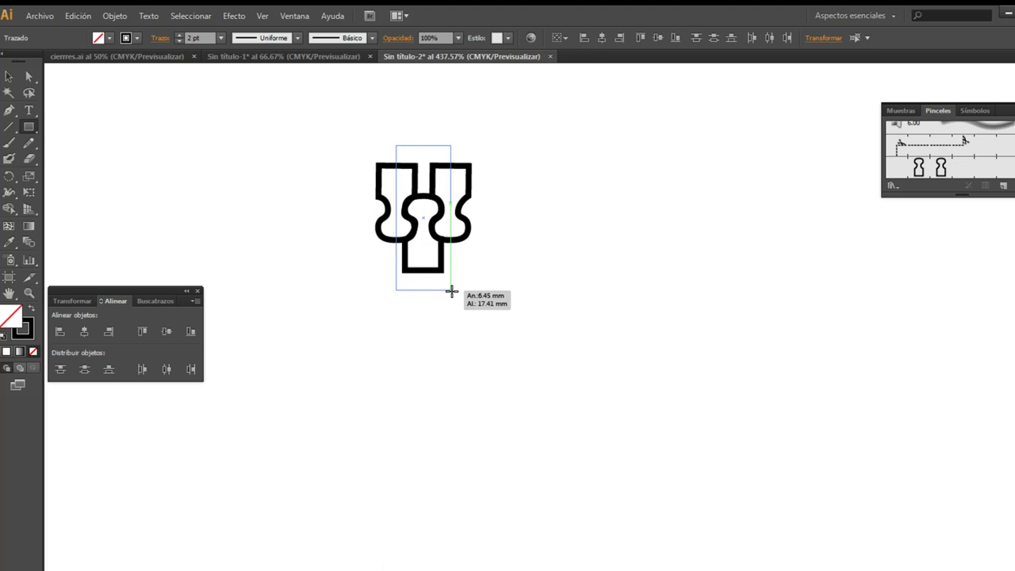
pyautogui.moveTo(451, 290); pyautogui.dragTo(452, 290)
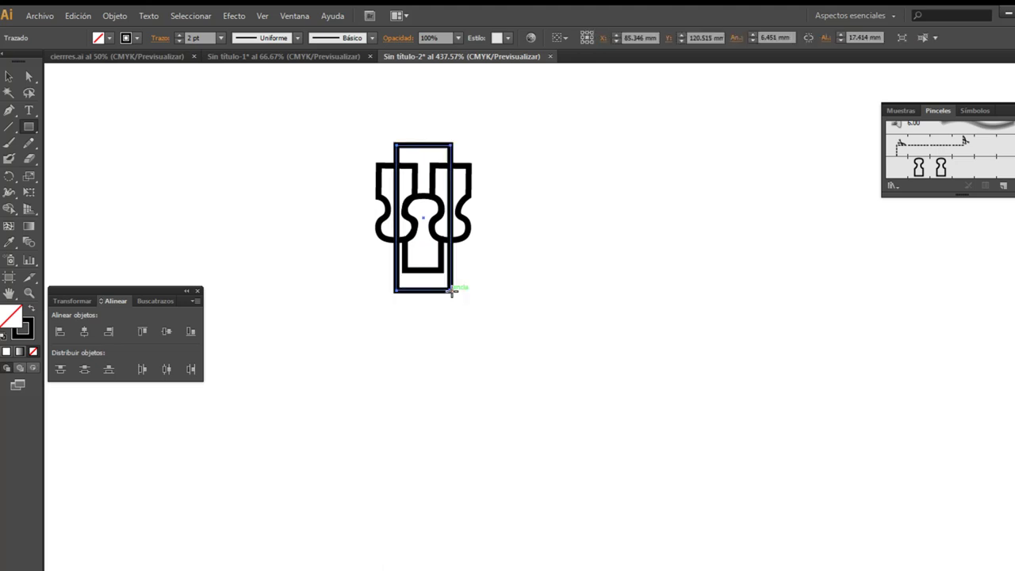
pyautogui.click(108, 38)
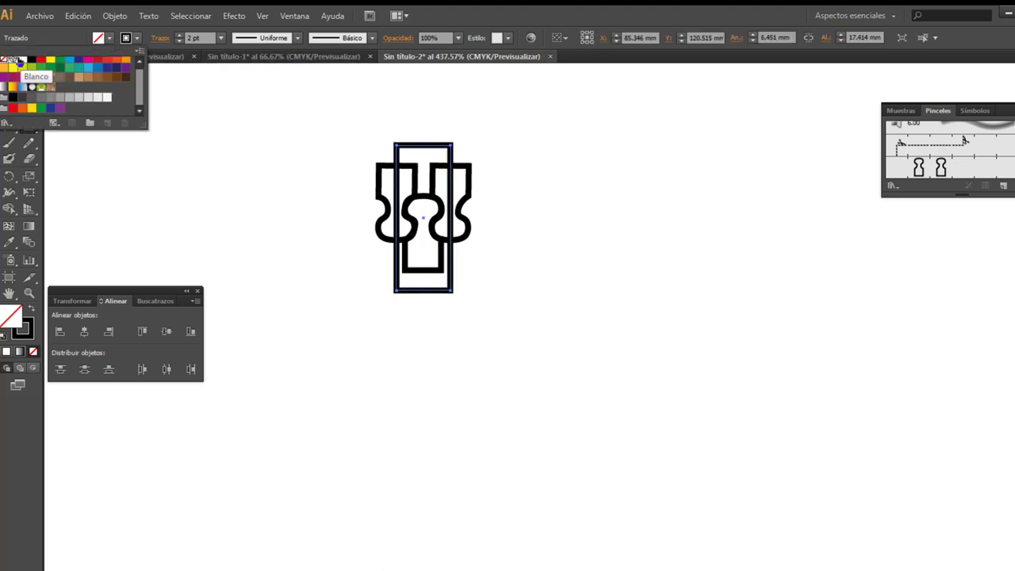
pyautogui.click(137, 38)
pyautogui.click(4, 61)
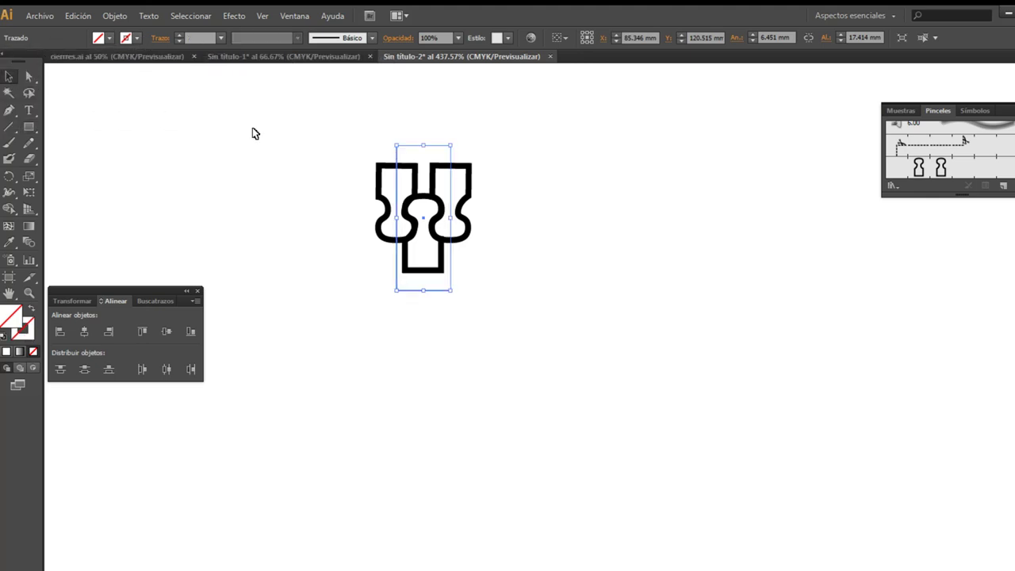
# - Send the rectangle behind the teeth and zoom in on the tooth unit
pyautogui.rightClick(435, 149)
pyautogui.moveTo(476, 339)
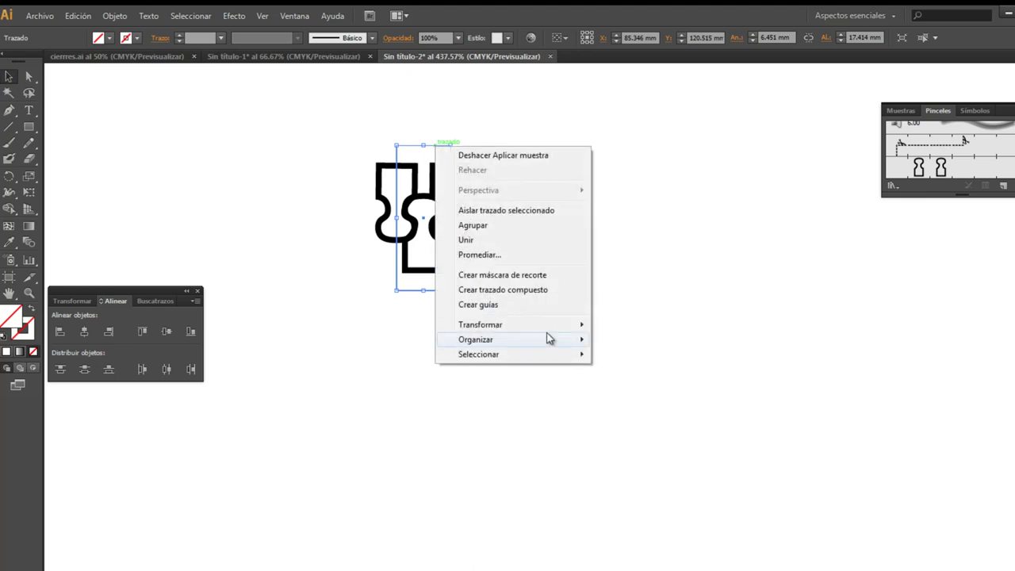
pyautogui.click(626, 384)
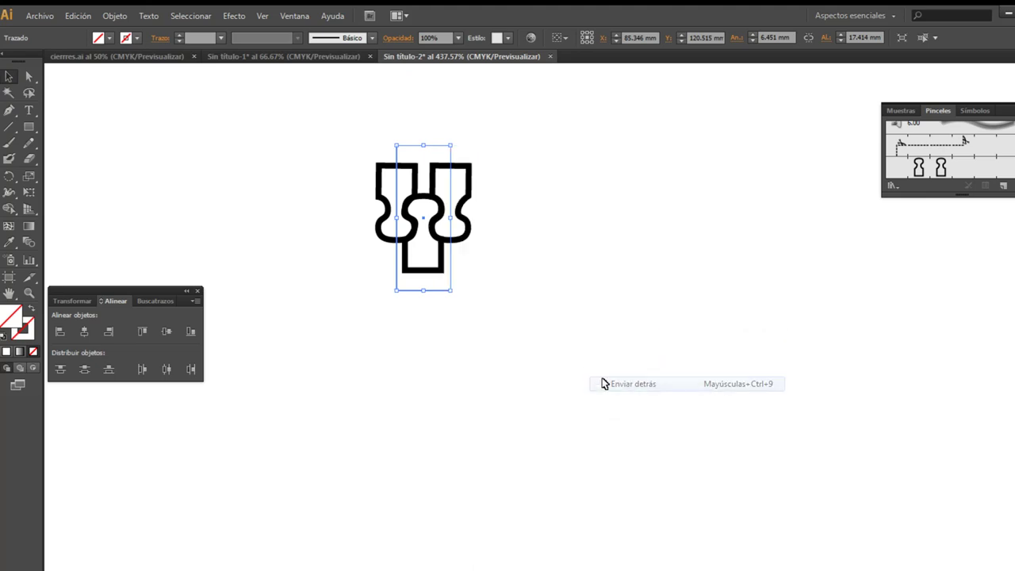
pyautogui.click(499, 328)
pyautogui.click(28, 292)
pyautogui.moveTo(352, 141); pyautogui.dragTo(525, 314)
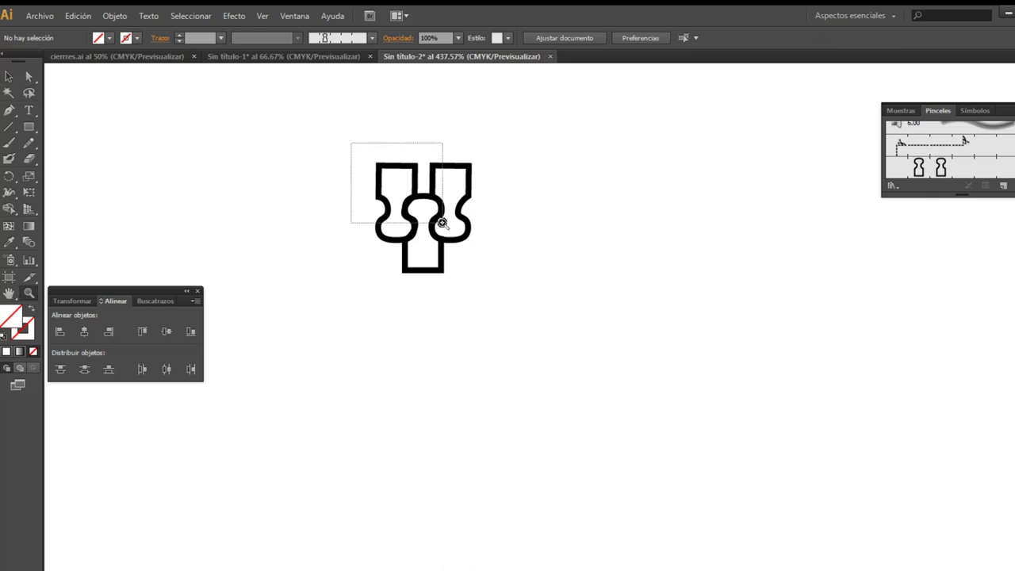
pyautogui.click(9, 76)
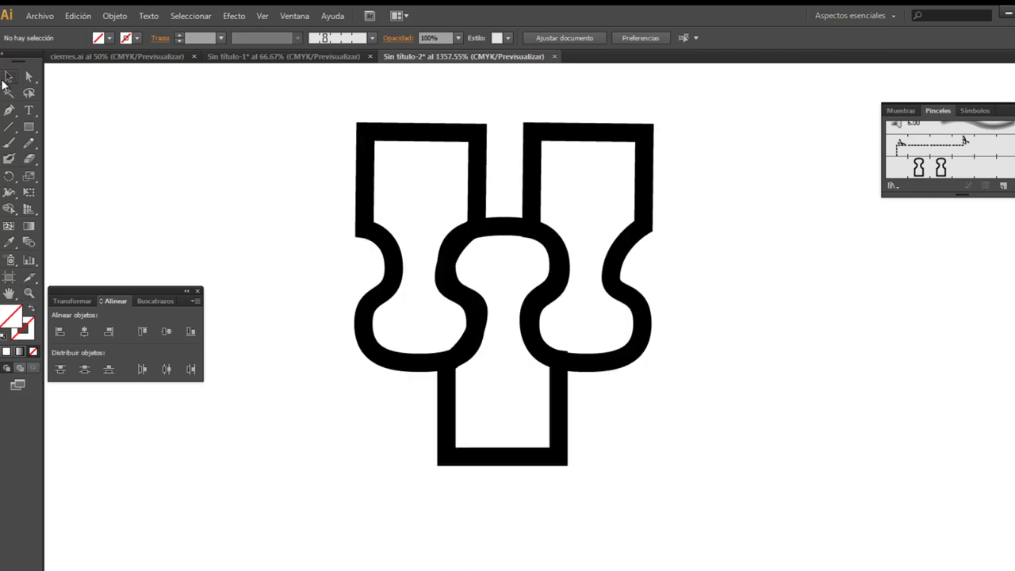
# - Trim the rectangle's top and bottom edges to about 14 mm, then select it with all three teeth
pyautogui.click(582, 109)
pyautogui.moveTo(505, 70); pyautogui.dragTo(505, 109)
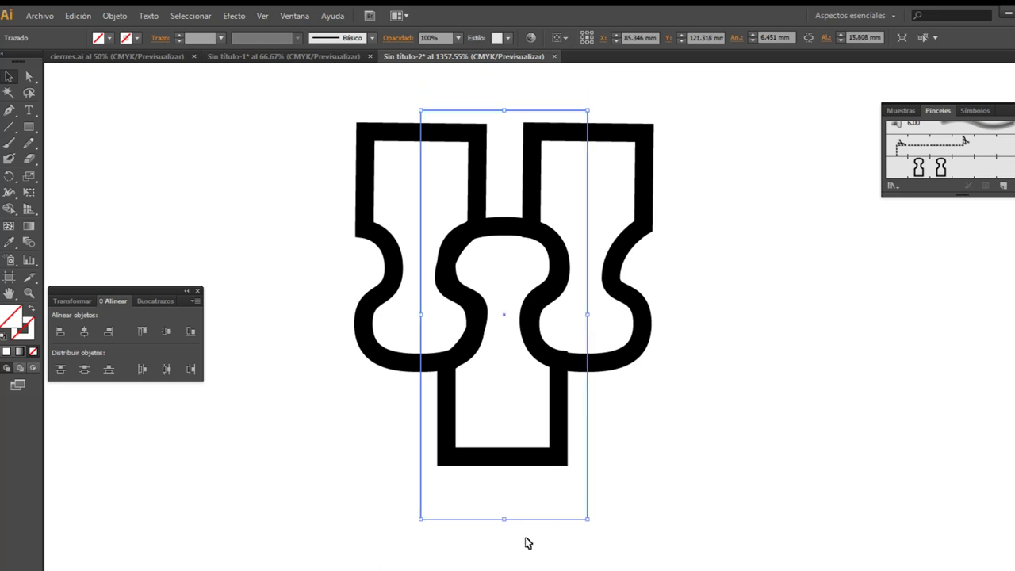
pyautogui.moveTo(504, 519); pyautogui.dragTo(504, 474)
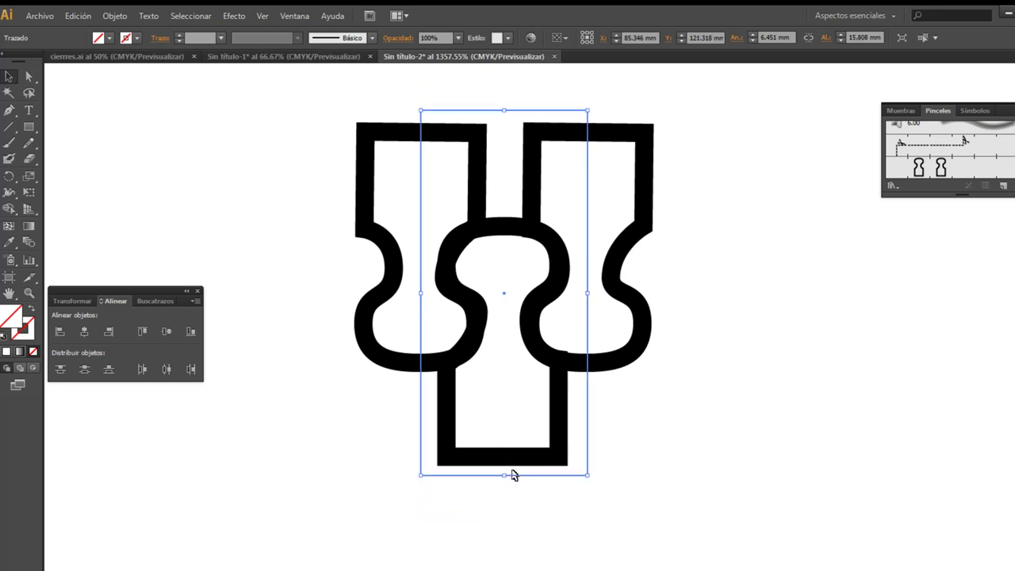
pyautogui.click(616, 266)
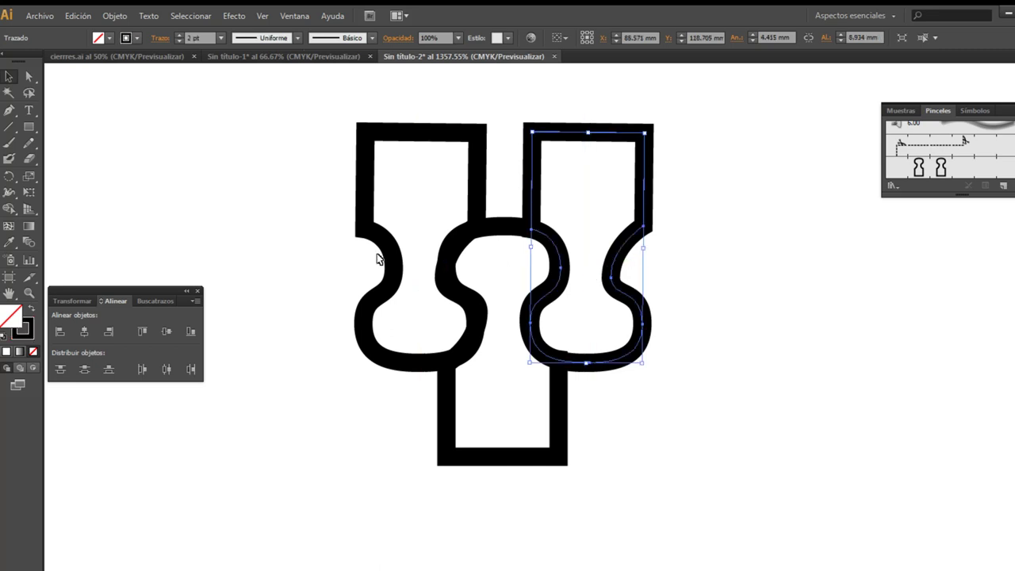
pyautogui.click(394, 256)
pyautogui.click(529, 463)
pyautogui.moveTo(692, 517); pyautogui.dragTo(332, 107)
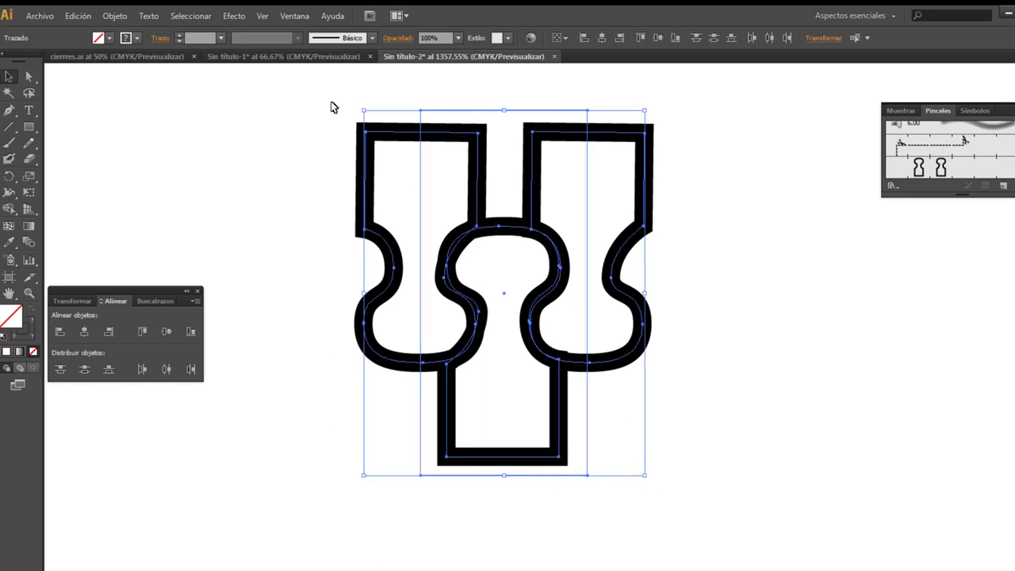
pyautogui.hotkey('ctrl', '-')
pyautogui.hotkey('ctrl', '-')
pyautogui.hotkey('ctrl', '-')
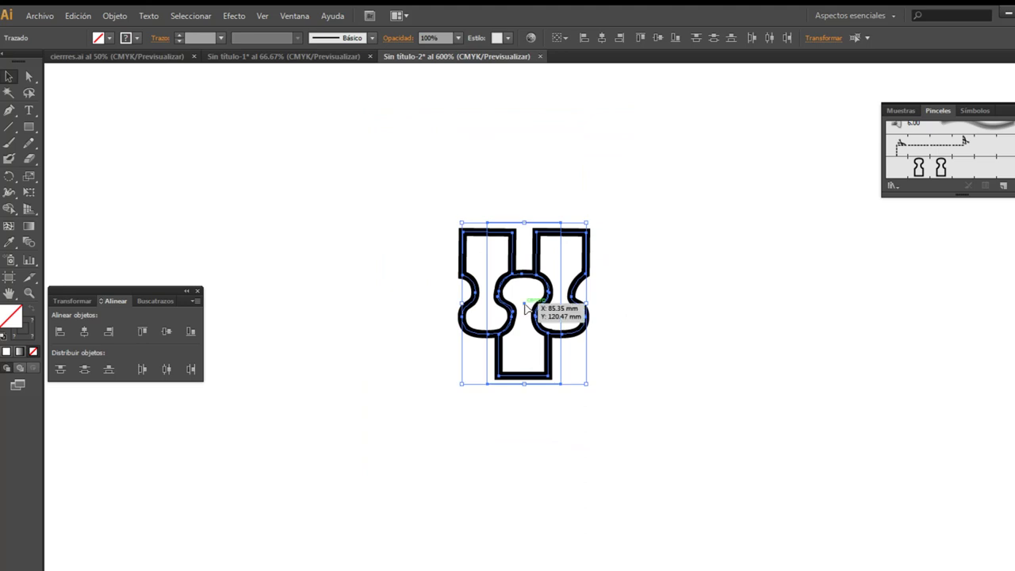
# - Drag the three-tooth unit into the Brushes panel as a Pattern Brush named 'cierre'
pyautogui.moveTo(524, 307); pyautogui.dragTo(955, 162)
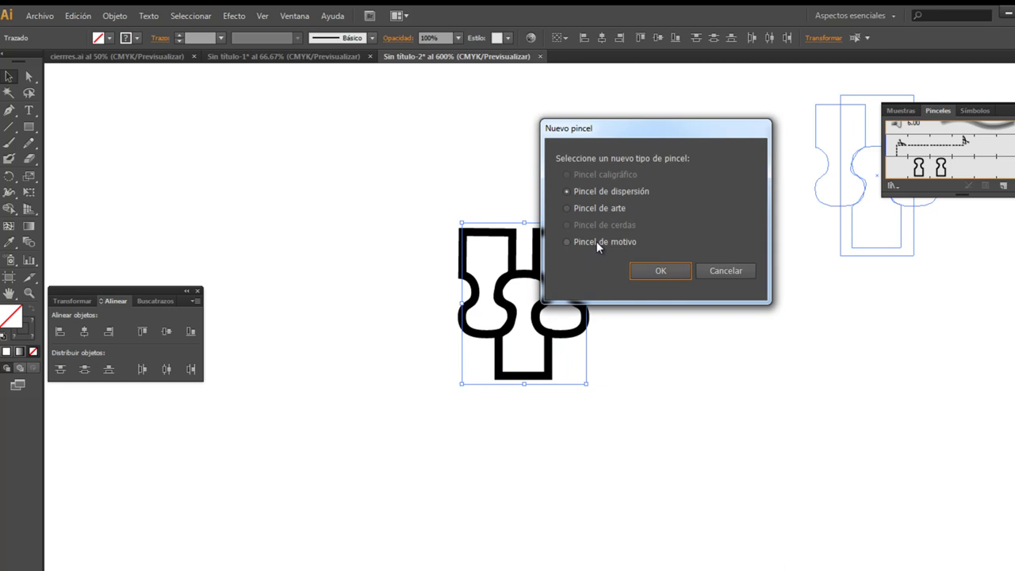
pyautogui.click(596, 241)
pyautogui.click(656, 270)
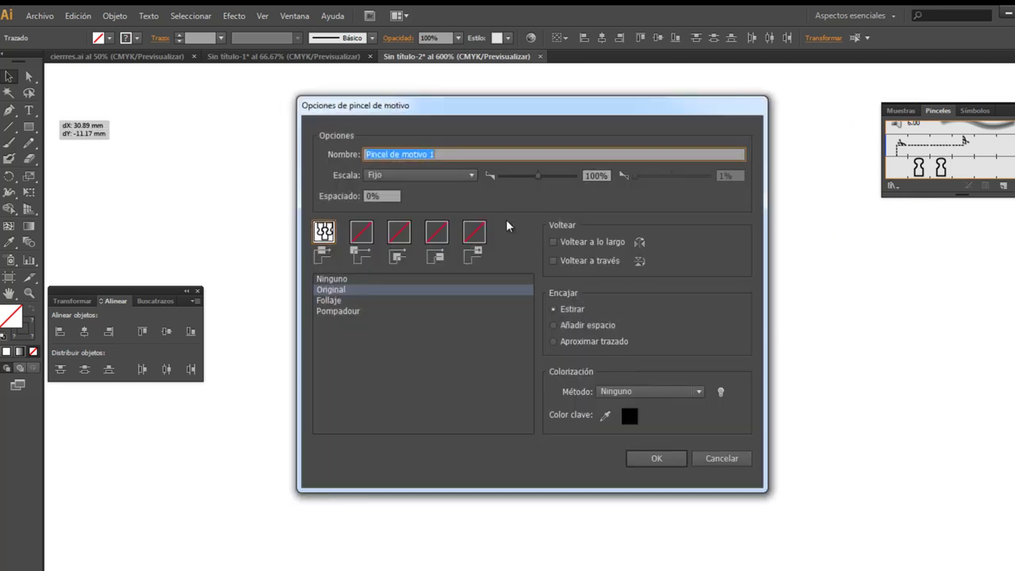
pyautogui.write('cierre')
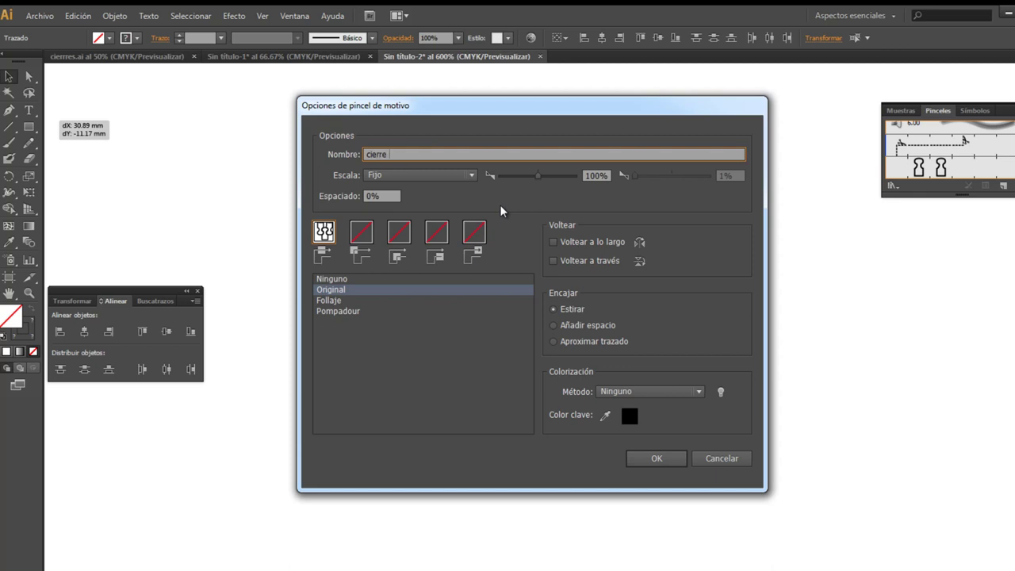
pyautogui.click(655, 458)
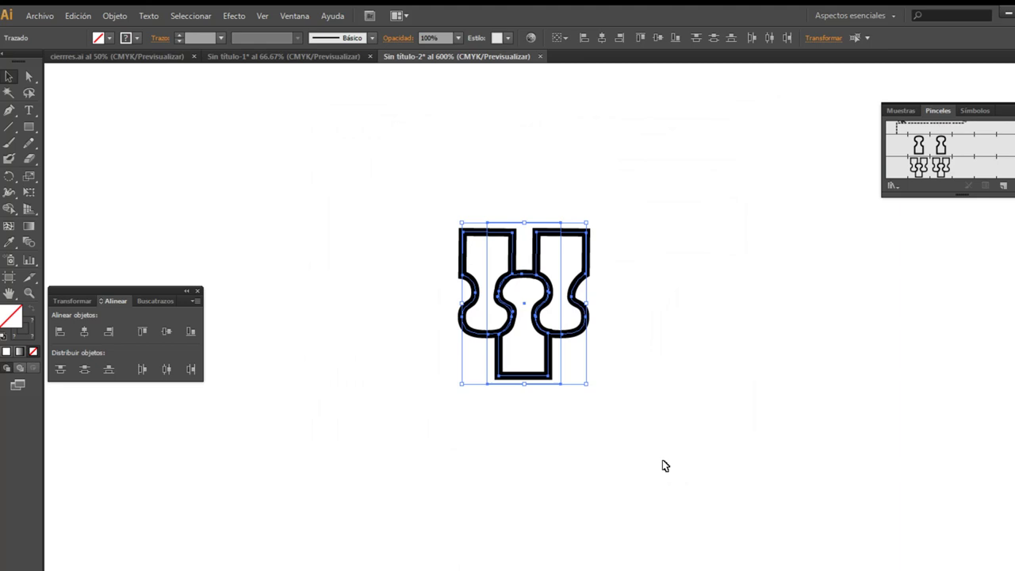
pyautogui.hotkey('ctrl', '-')
pyautogui.hotkey('ctrl', '-')
pyautogui.hotkey('ctrl', '-')
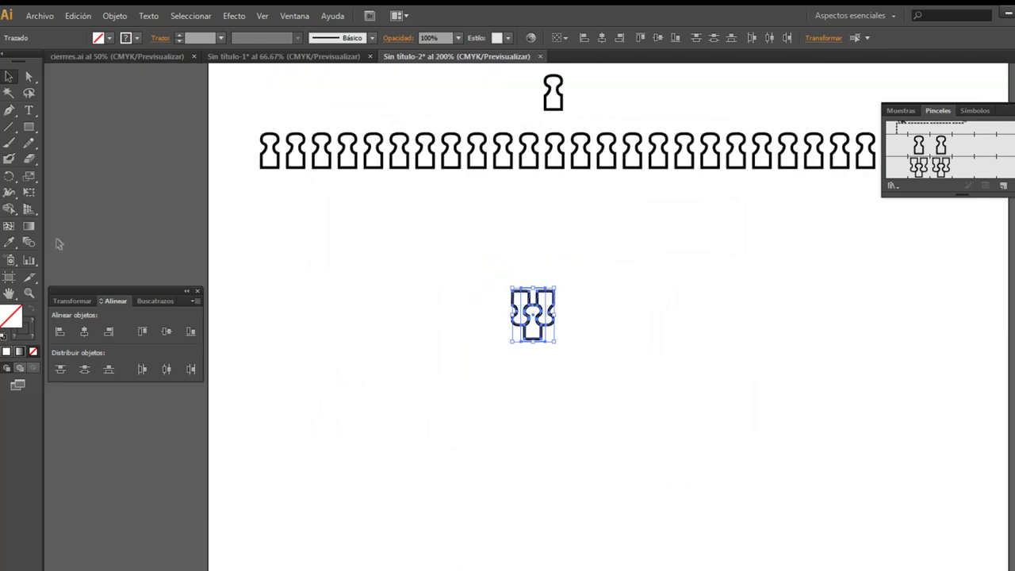
# - Draw a long horizontal line below the unit, apply the cierre brush, and nudge it up
pyautogui.click(9, 127)
pyautogui.moveTo(279, 433); pyautogui.dragTo(944, 434)
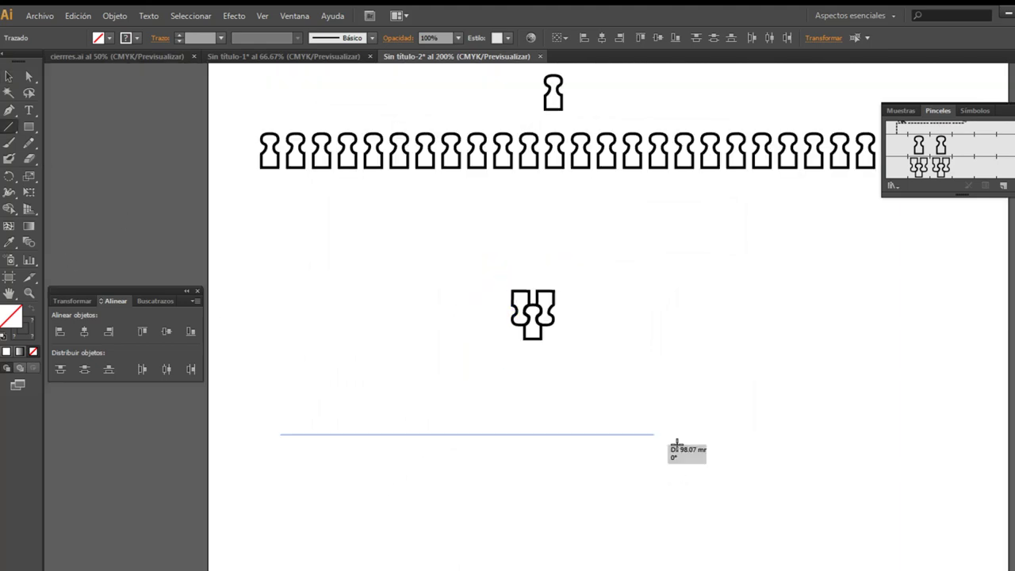
pyautogui.click(935, 177)
pyautogui.click(8, 76)
pyautogui.click(384, 327)
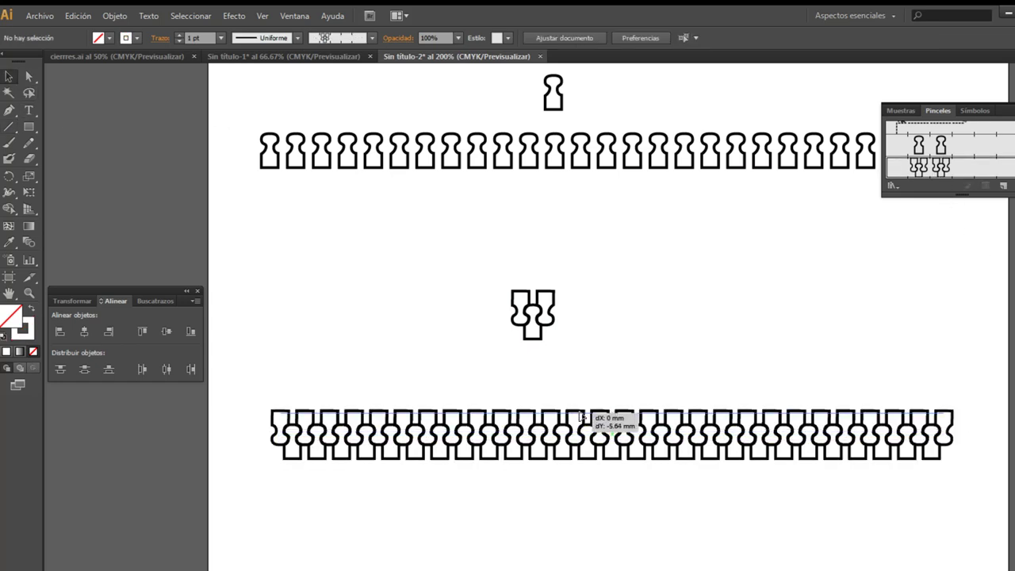
pyautogui.moveTo(582, 440); pyautogui.dragTo(624, 424)
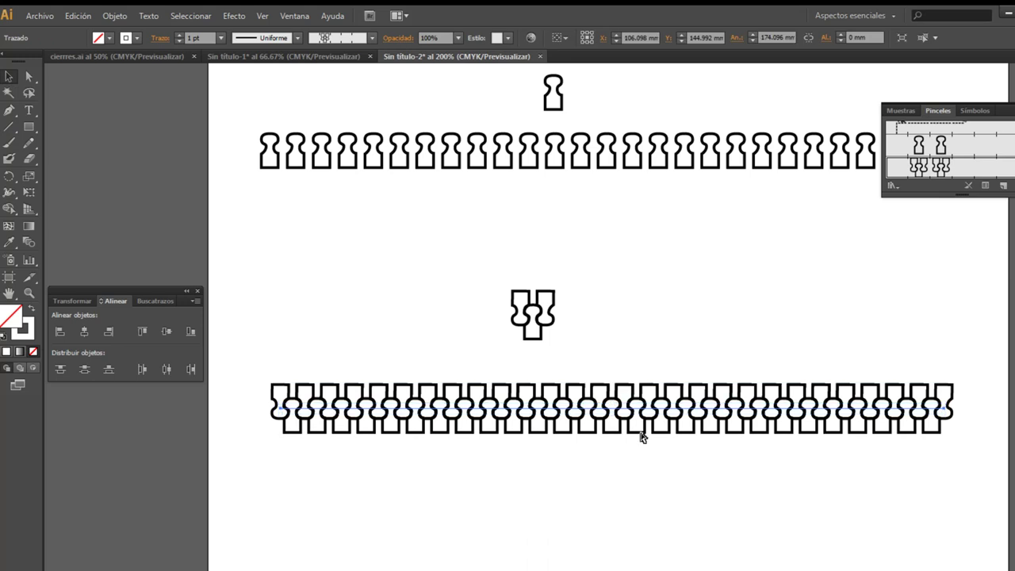
pyautogui.hotkey('ctrl', '-')
pyautogui.hotkey('ctrl', '-')
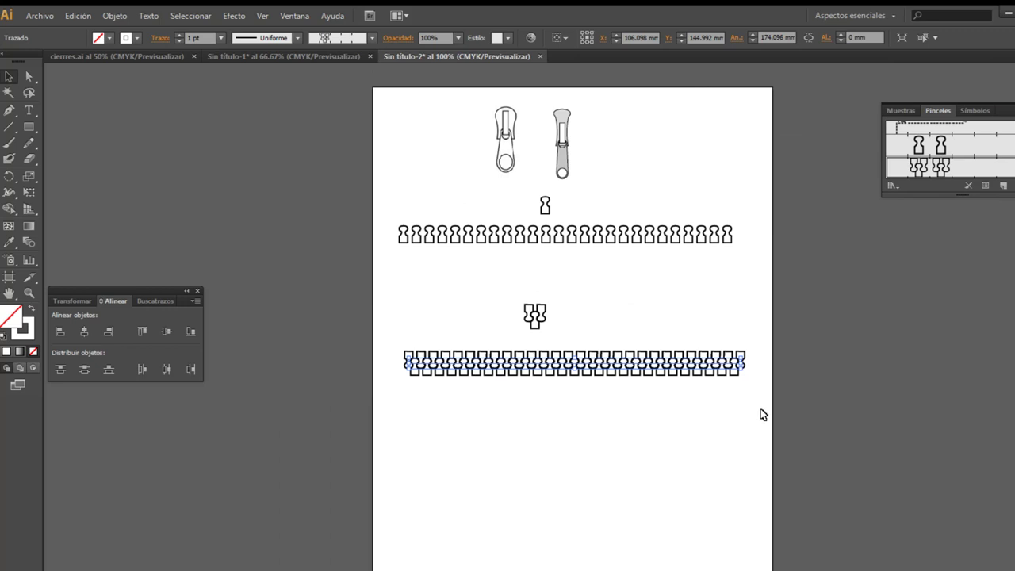
# - Move the zipper pieces off to the left side of the page
pyautogui.moveTo(762, 414); pyautogui.dragTo(383, 188)
pyautogui.moveTo(597, 236); pyautogui.dragTo(258, 238)
pyautogui.moveTo(323, 245); pyautogui.dragTo(299, 253)
pyautogui.click(473, 249)
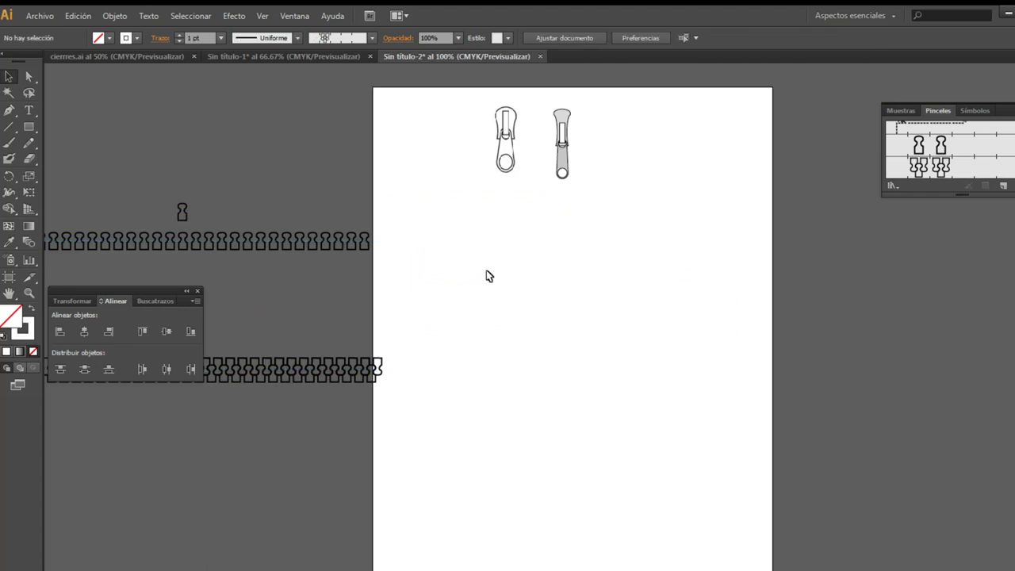
# - Draw a three-point Pen curve from the upper right down to the lower left
pyautogui.click(8, 128)
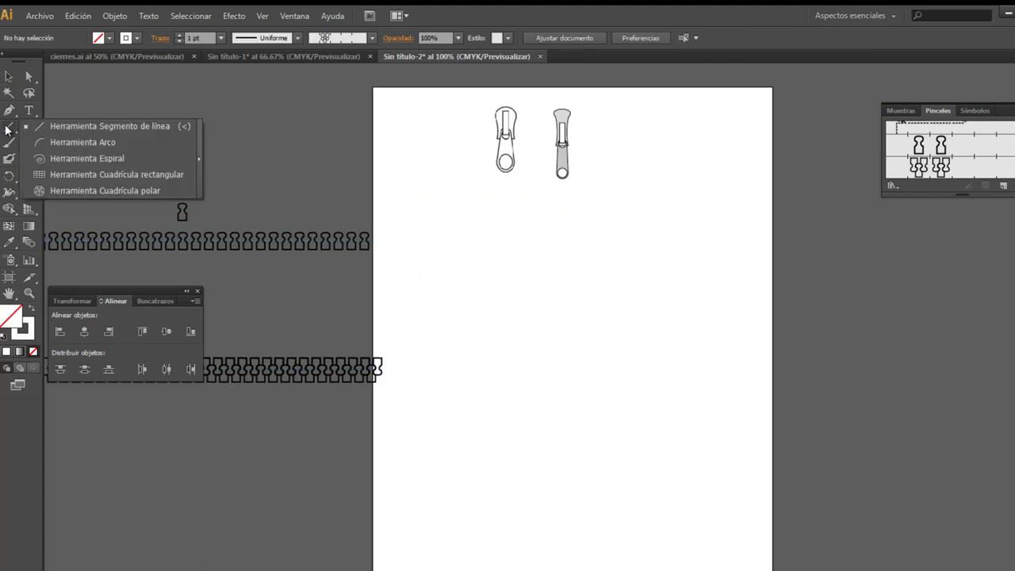
pyautogui.click(8, 116)
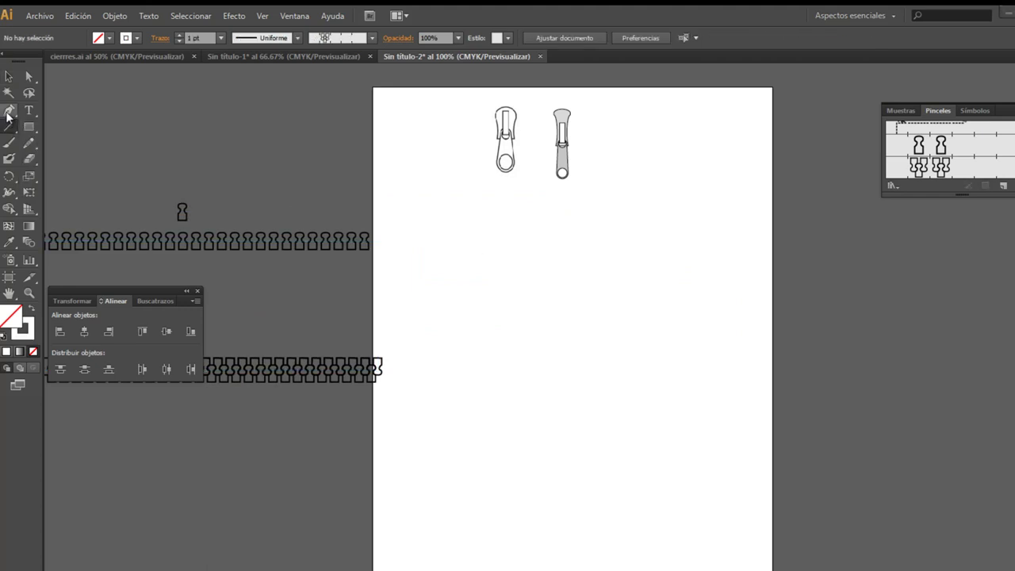
pyautogui.moveTo(9, 115); pyautogui.dragTo(107, 117)
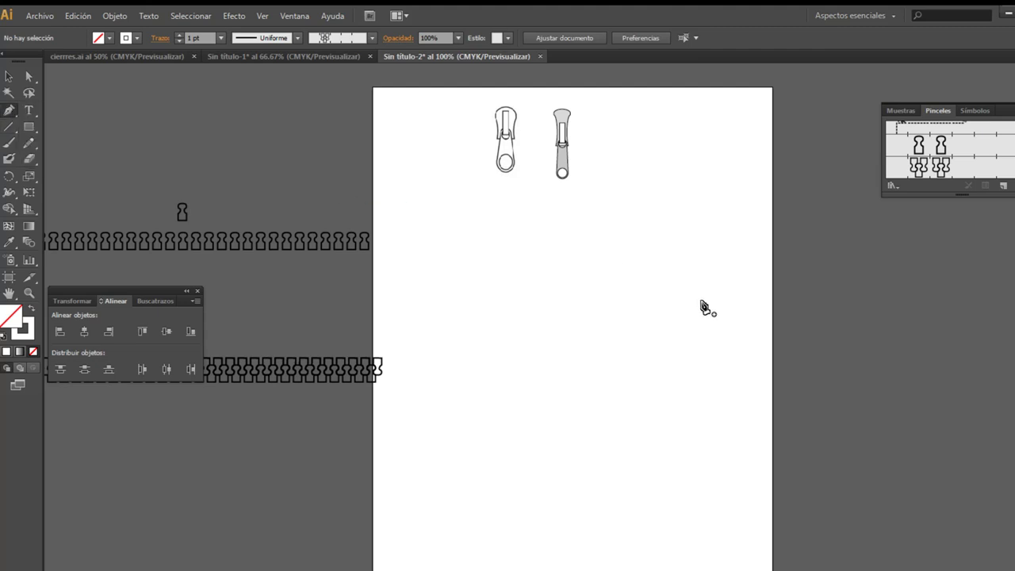
pyautogui.click(701, 211)
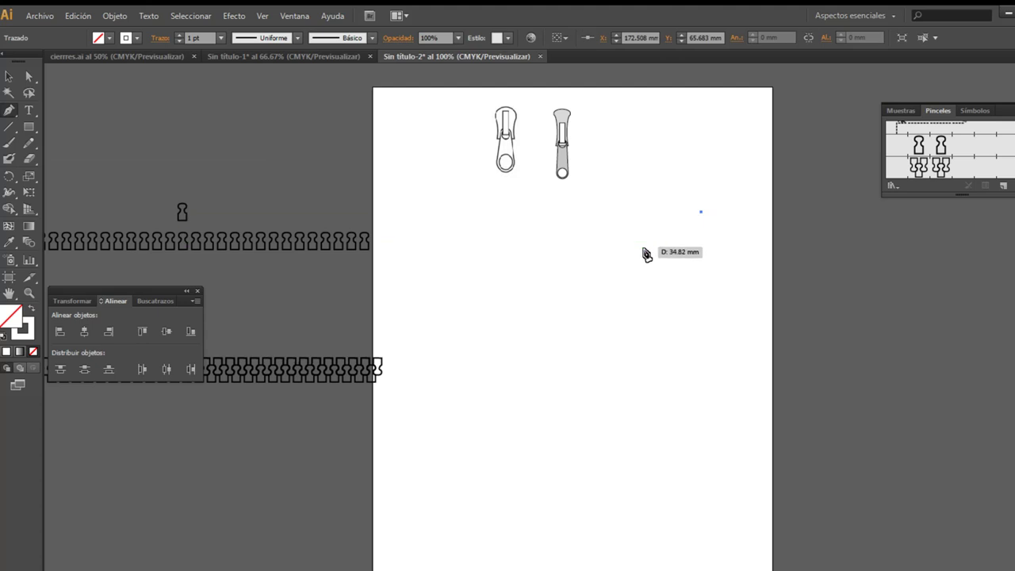
pyautogui.moveTo(616, 282); pyautogui.dragTo(601, 320)
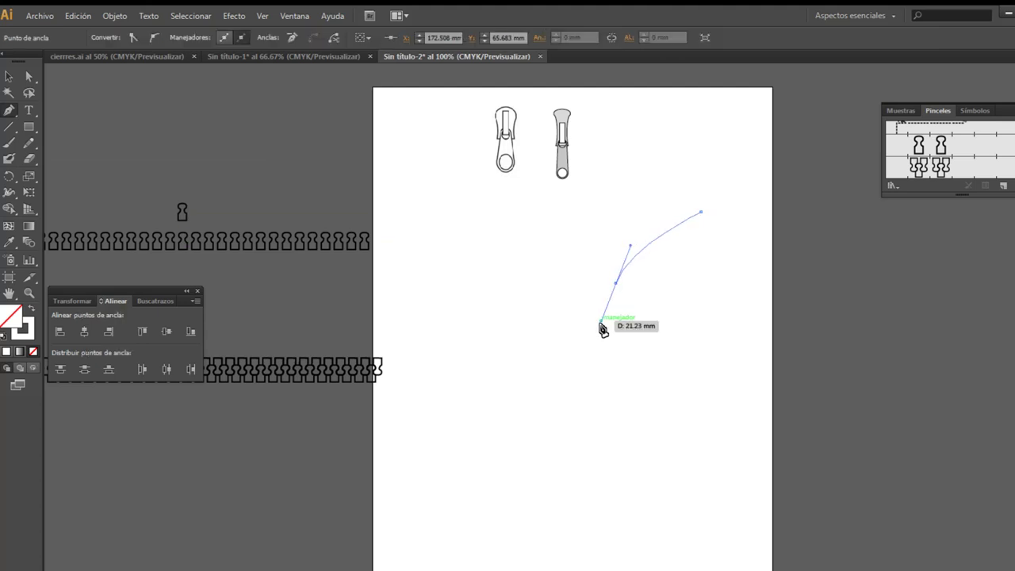
pyautogui.click(587, 389)
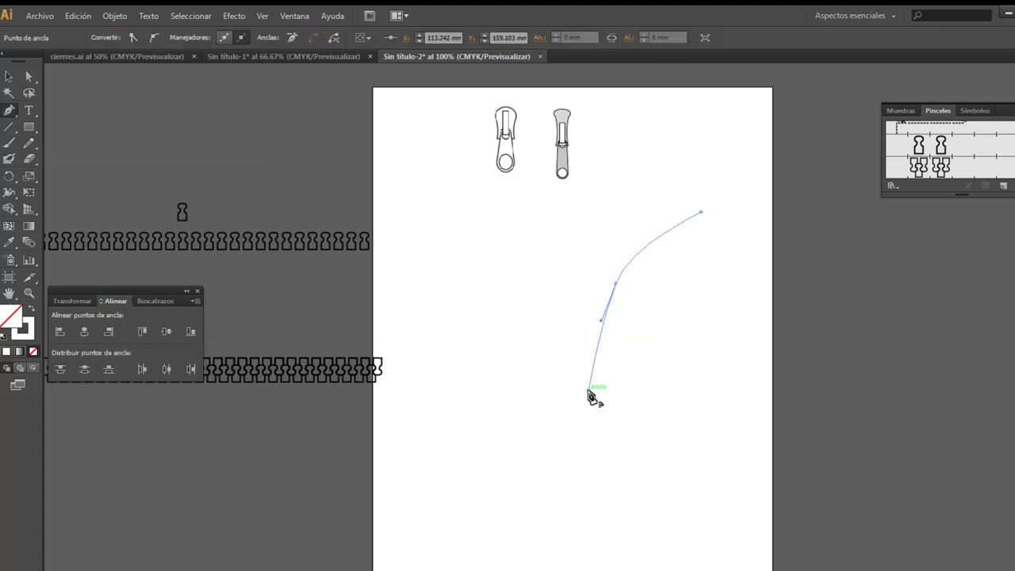
pyautogui.press('v')
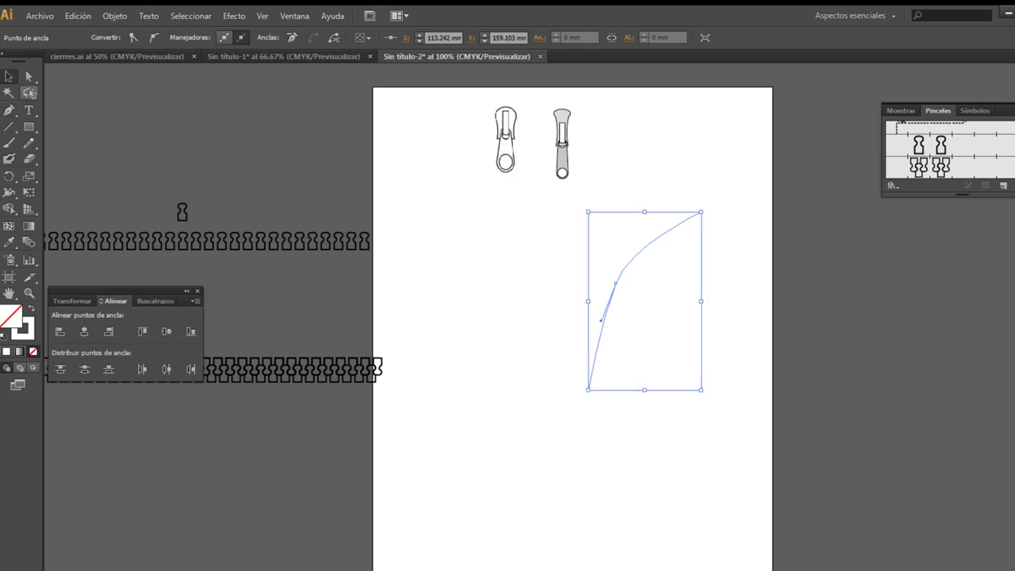
# - Give the curved path a black stroke
pyautogui.click(743, 277)
pyautogui.click(653, 242)
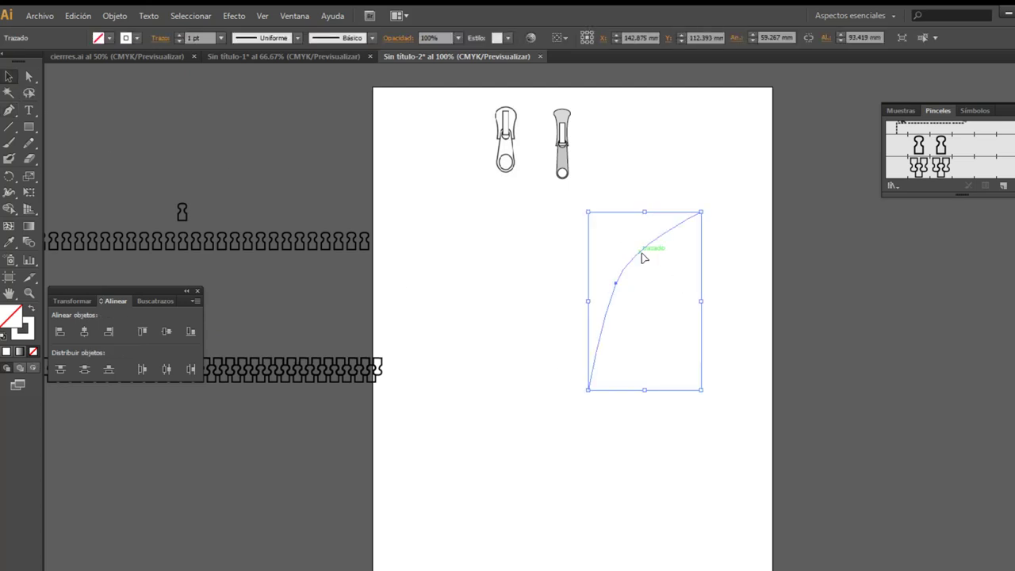
pyautogui.click(108, 37)
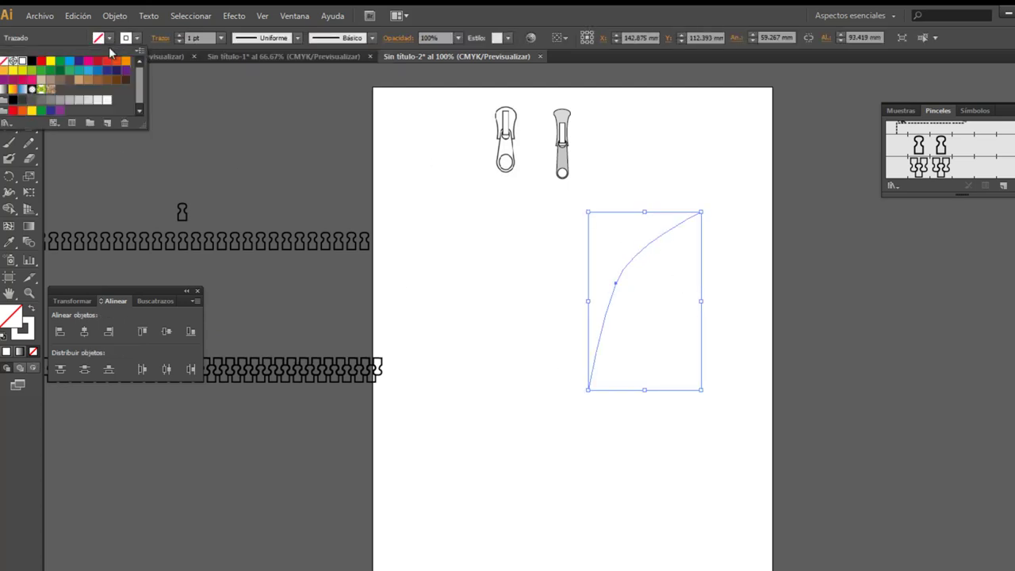
pyautogui.click(33, 61)
pyautogui.click(751, 286)
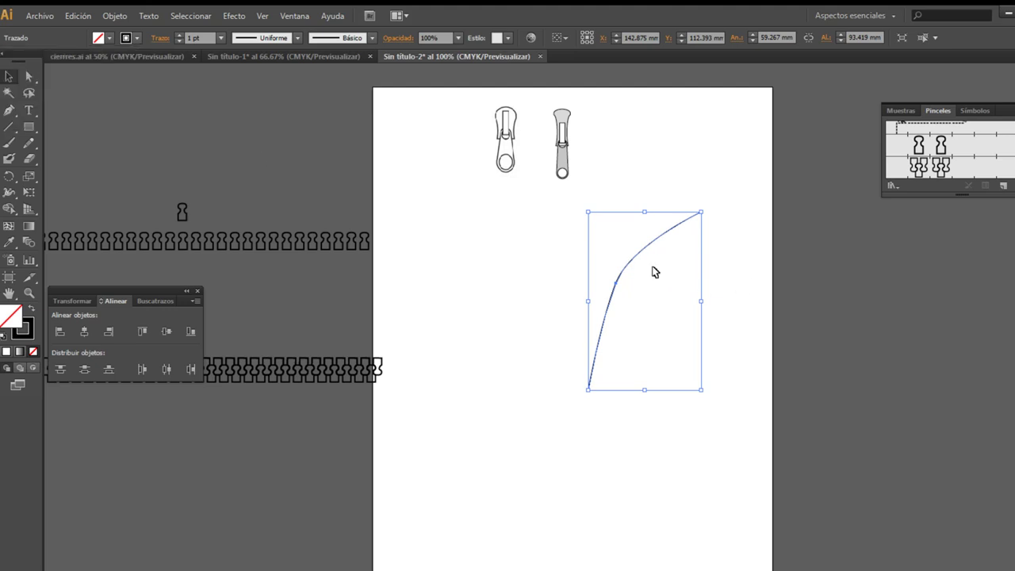
# - Reshape the middle anchor, its handles and the bottom end into a smooth arc
pyautogui.click(27, 77)
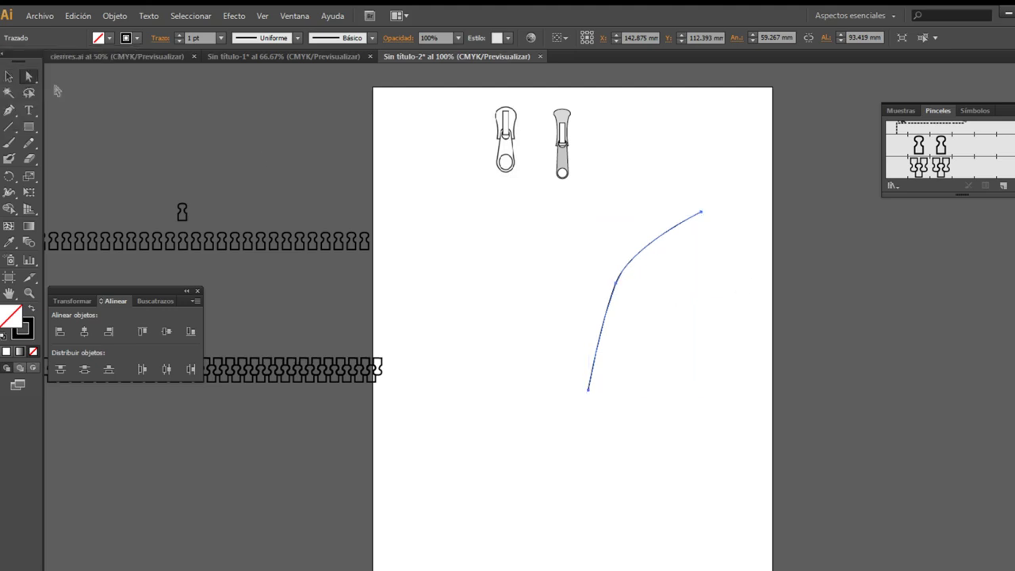
pyautogui.click(618, 284)
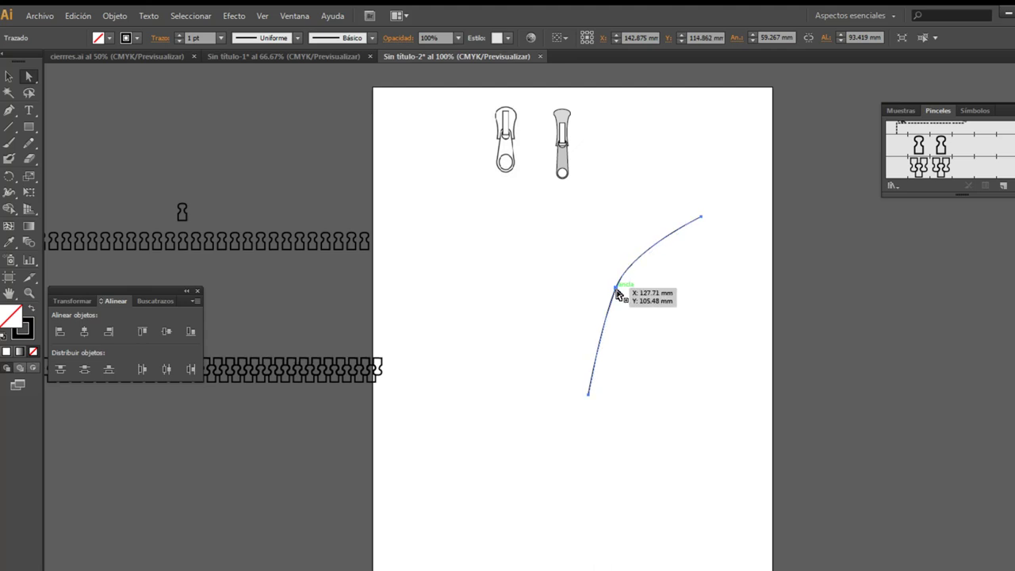
pyautogui.moveTo(618, 288); pyautogui.dragTo(619, 294)
pyautogui.moveTo(630, 252); pyautogui.dragTo(649, 227)
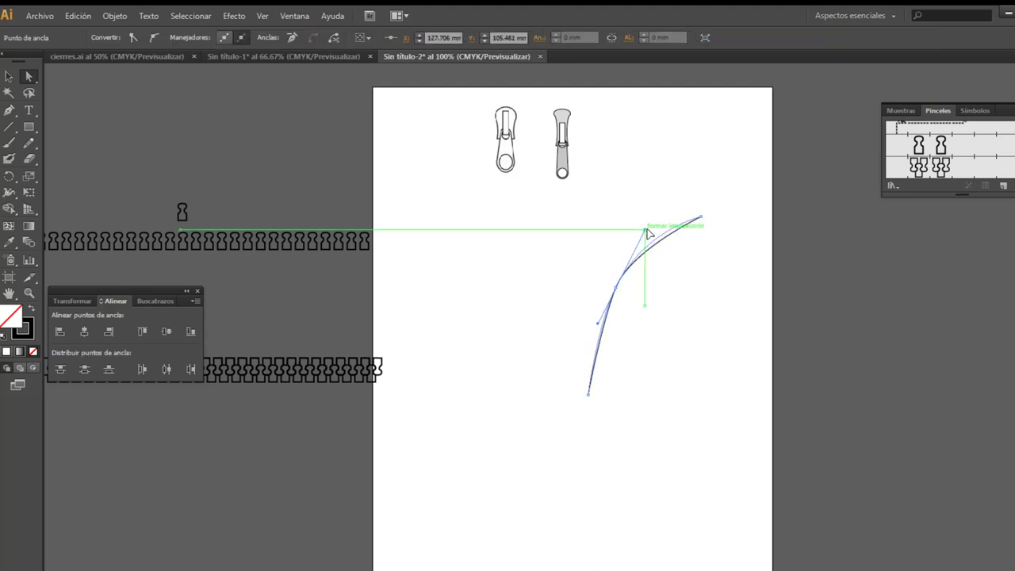
pyautogui.moveTo(596, 322); pyautogui.dragTo(594, 327)
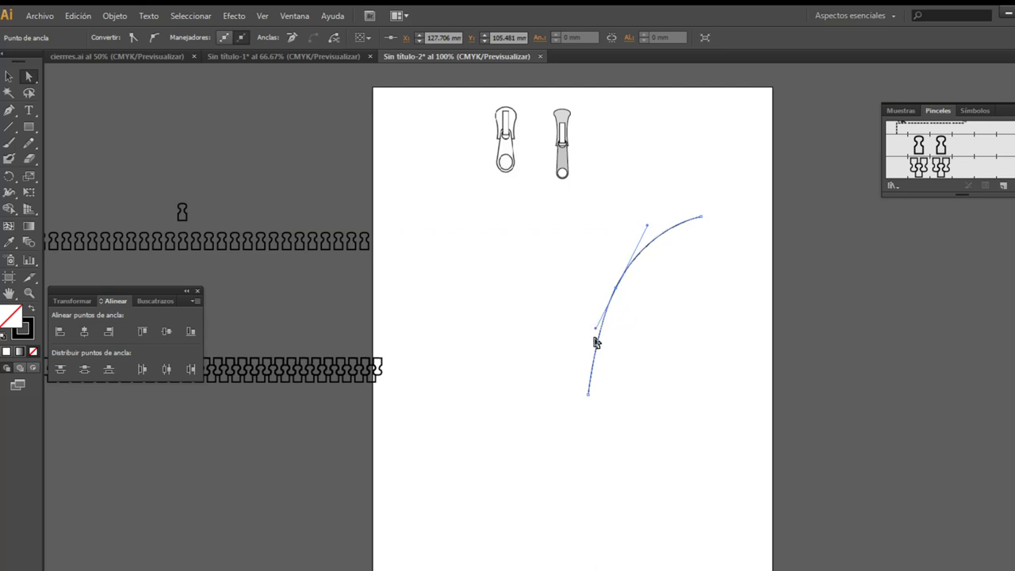
pyautogui.moveTo(590, 398); pyautogui.dragTo(595, 408)
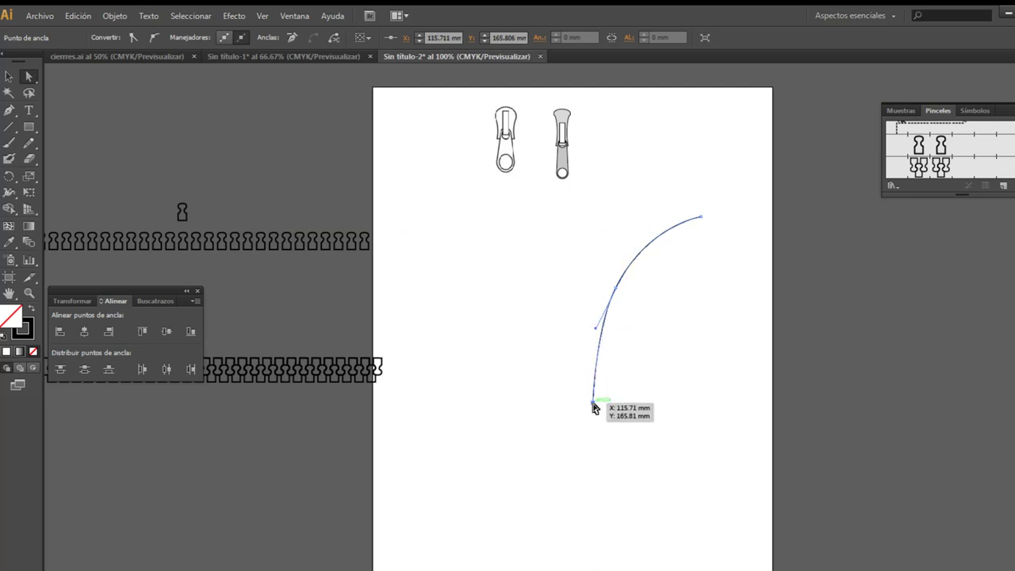
pyautogui.click(9, 76)
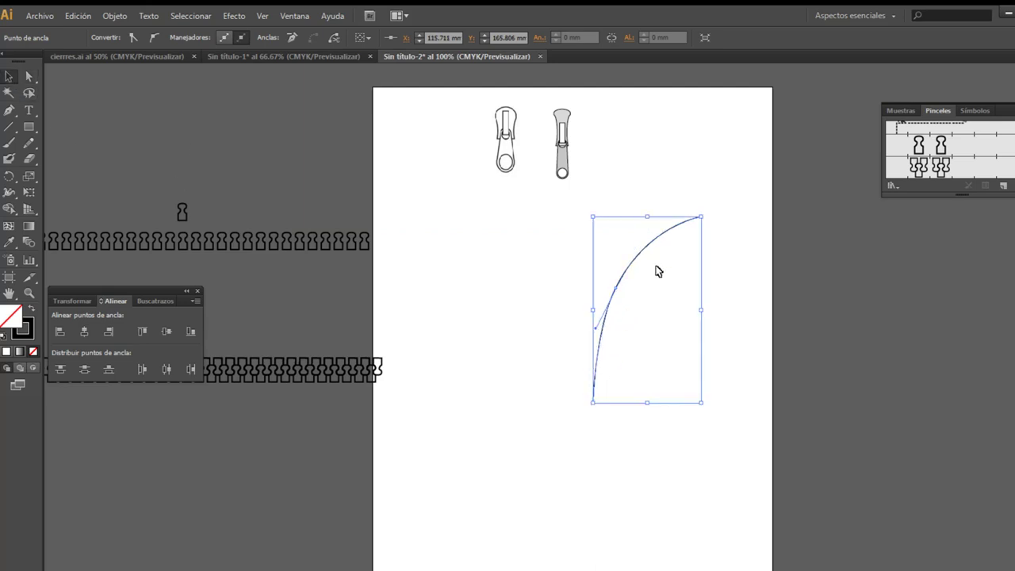
# - Try a vertical reflection of the arc through the Reflect dialog, then back out
pyautogui.click(9, 176)
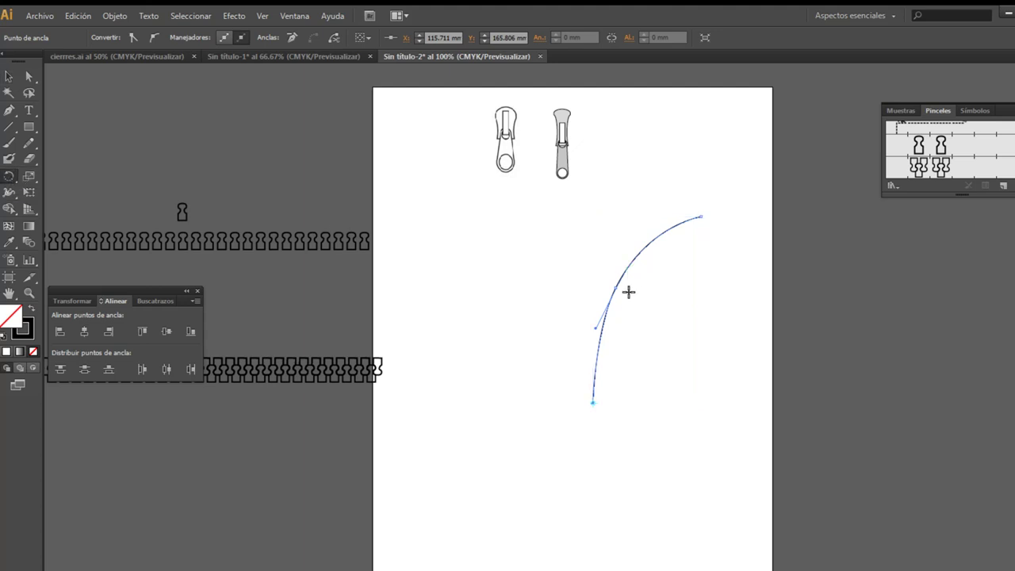
pyautogui.moveTo(9, 176); pyautogui.dragTo(56, 192)
pyautogui.keyDown('alt'); pyautogui.click(635, 306); pyautogui.keyUp('alt')
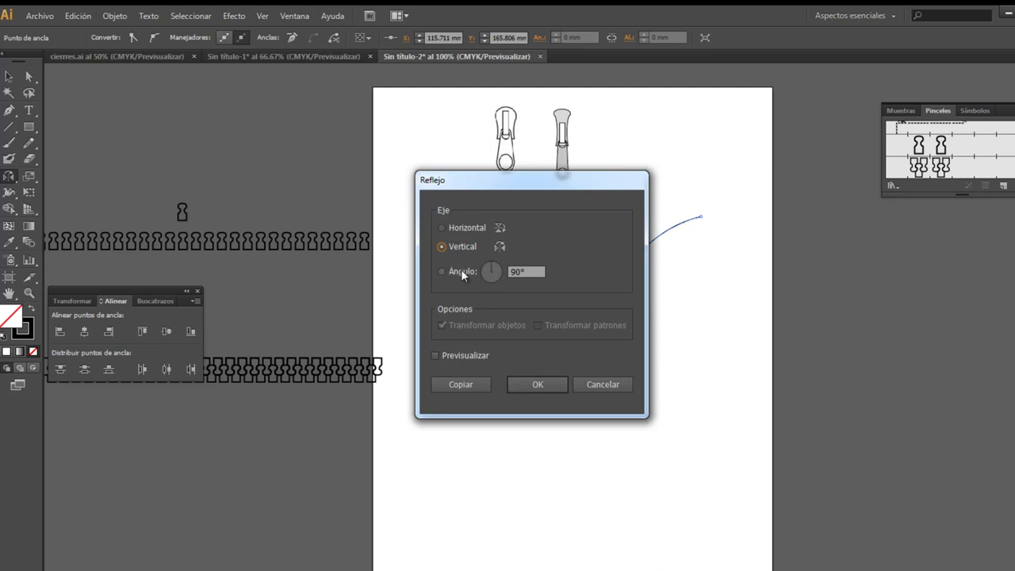
pyautogui.press('Tab')
pyautogui.press('Return')
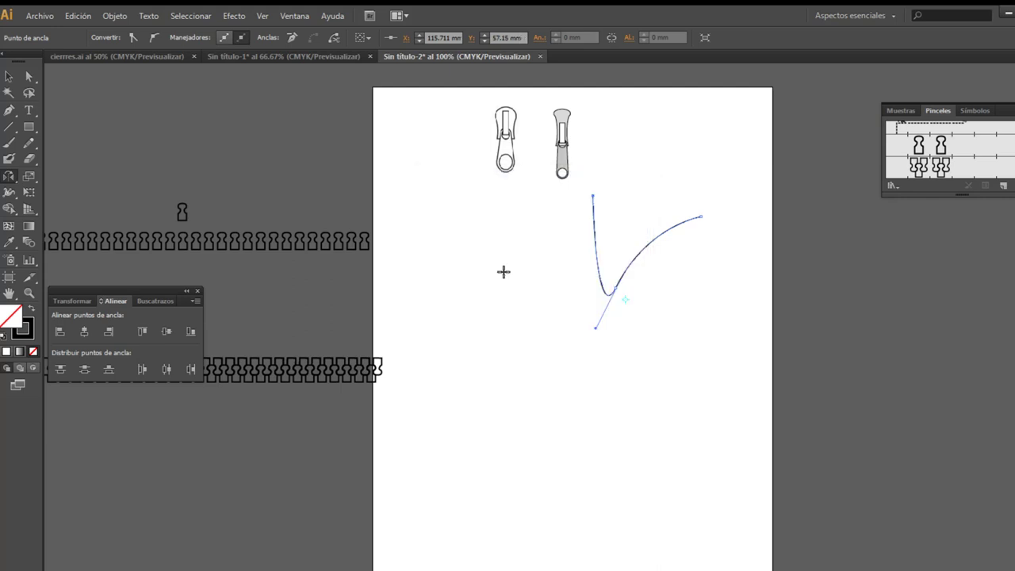
pyautogui.press('v')
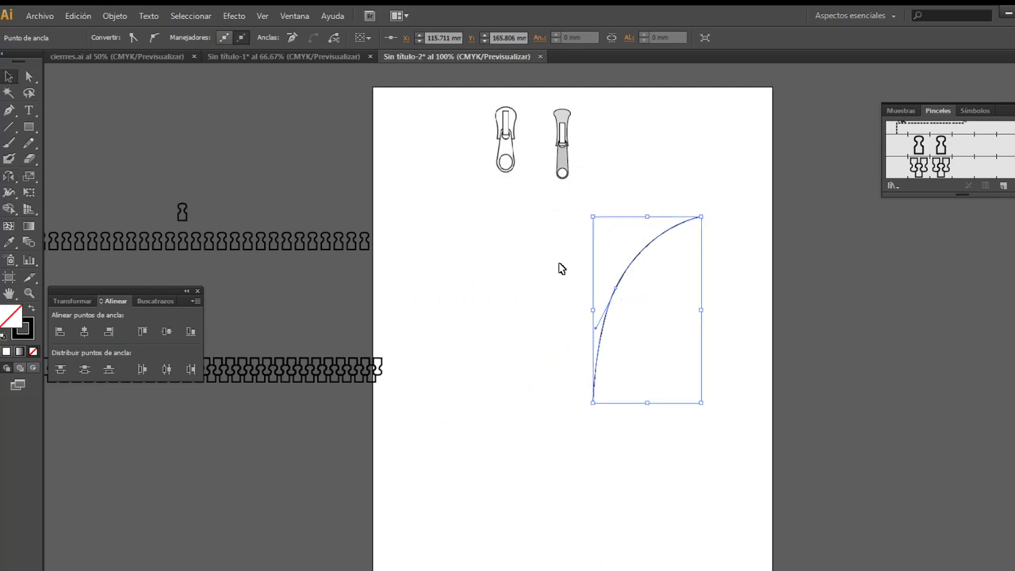
# - Duplicate the arc to the left and flip the copy into a mirror image
pyautogui.moveTo(610, 291); pyautogui.dragTo(523, 292)
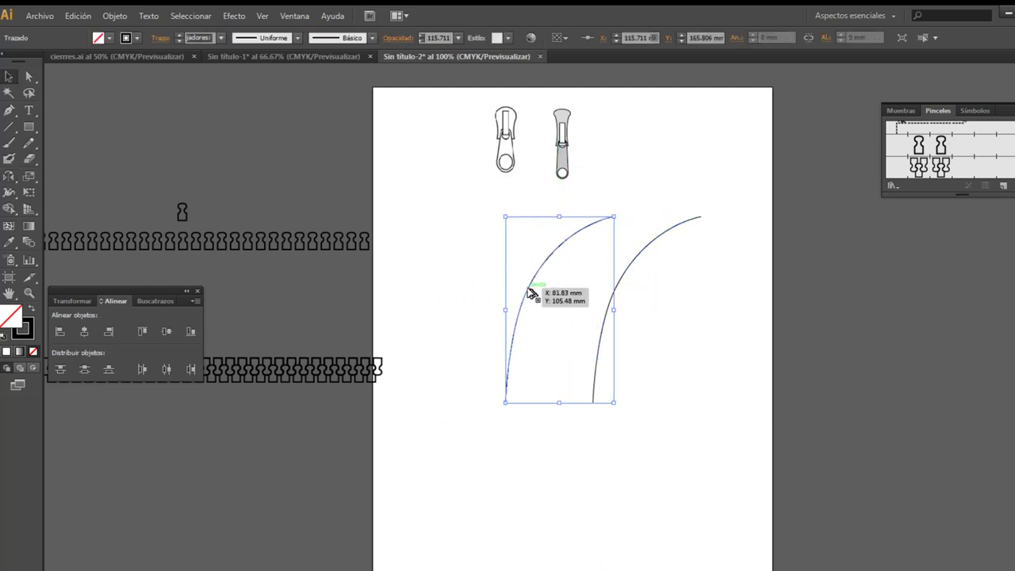
pyautogui.click(8, 176)
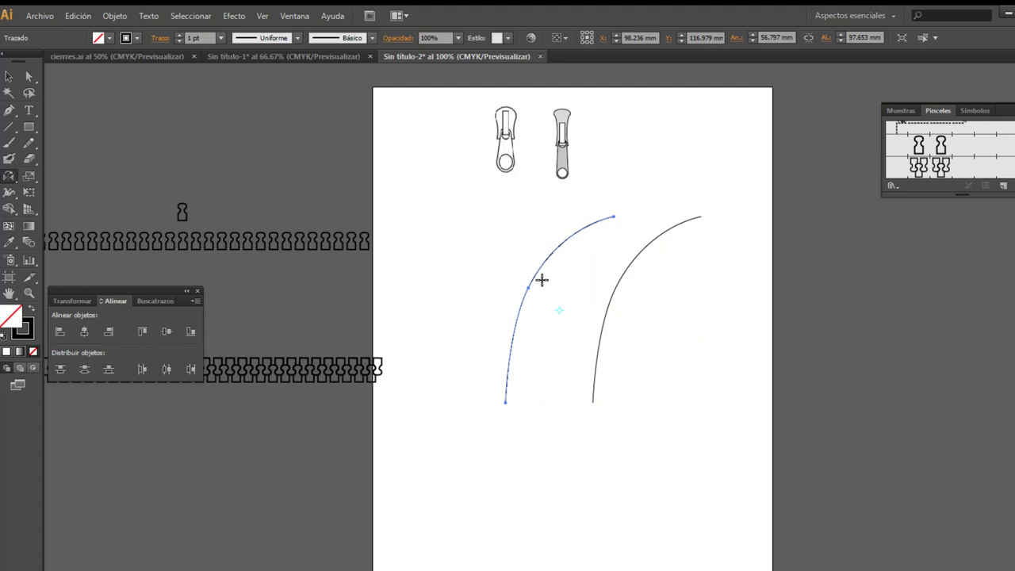
pyautogui.moveTo(527, 287)
pyautogui.mouseDown()
pyautogui.moveTo(588, 303)
pyautogui.moveTo(590, 294)
pyautogui.moveTo(571, 299)
pyautogui.mouseUp()
pyautogui.click(9, 76)
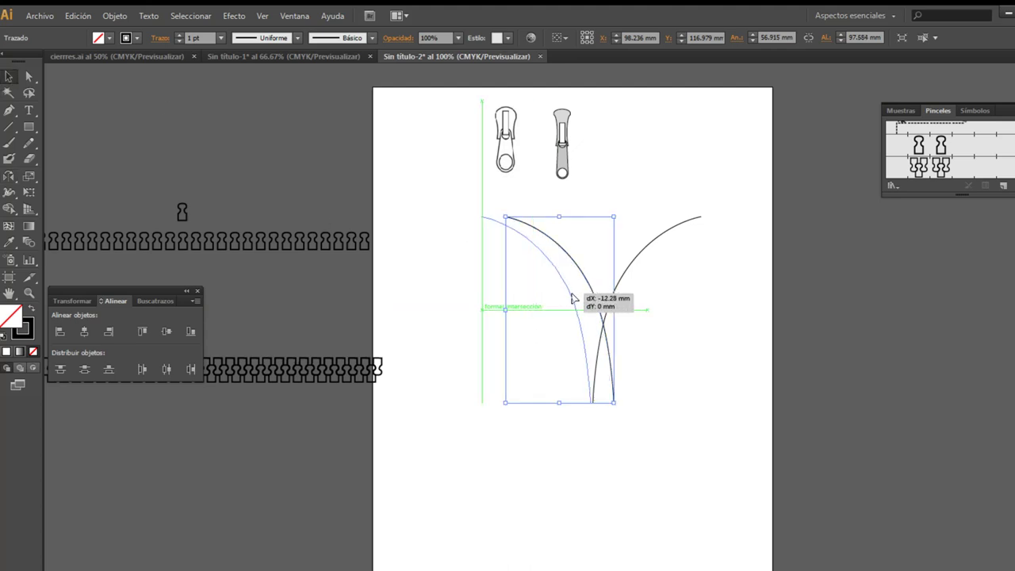
pyautogui.moveTo(571, 299); pyautogui.dragTo(571, 299)
# - Nudge the right arc with arrow keys so both arc bottoms meet
pyautogui.click(683, 306)
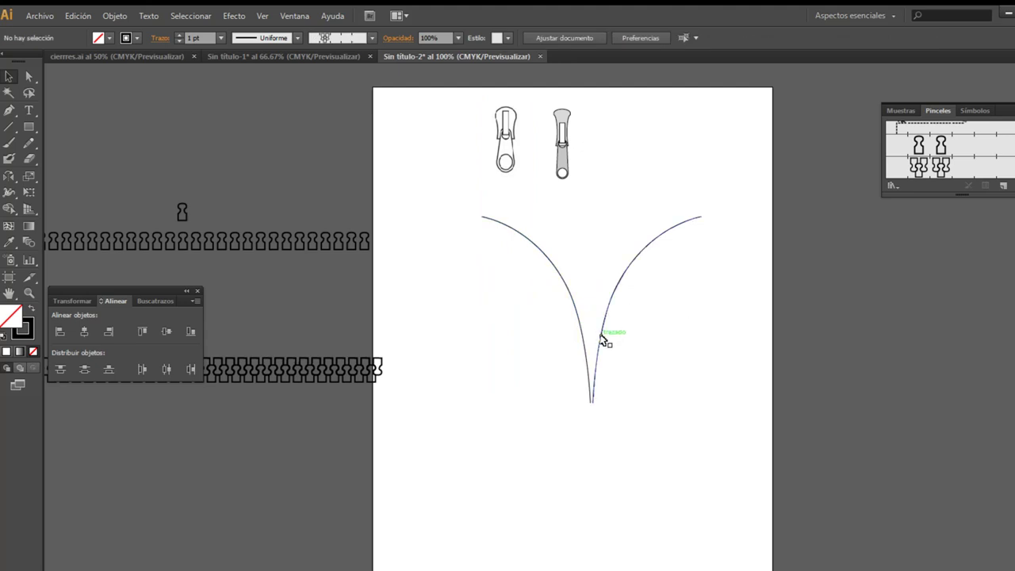
pyautogui.click(601, 340)
pyautogui.press('Right')
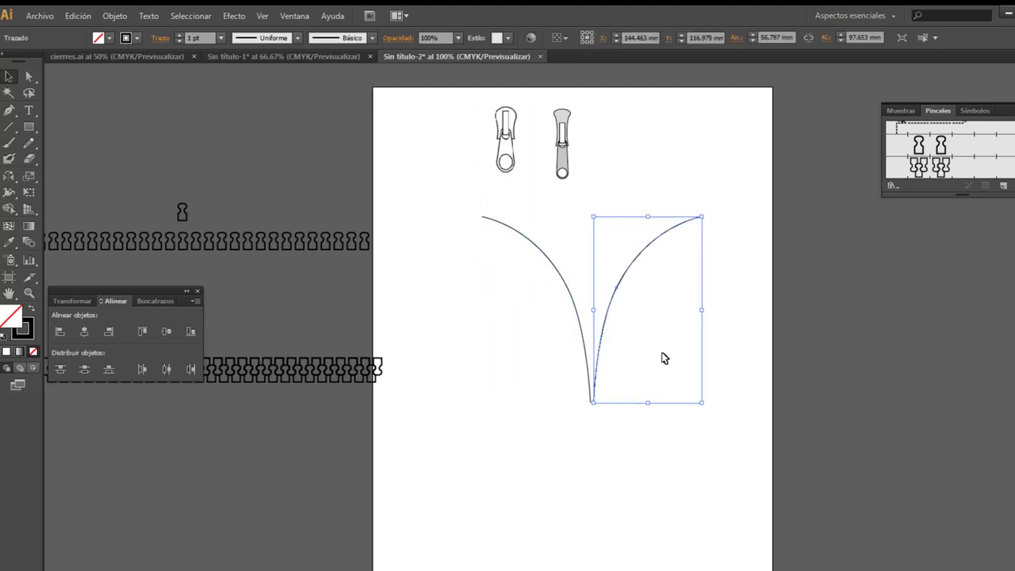
pyautogui.press('Left')
pyautogui.press('Left')
pyautogui.press('Left')
pyautogui.press('Left')
pyautogui.press('Left')
pyautogui.press('Left')
pyautogui.click(730, 338)
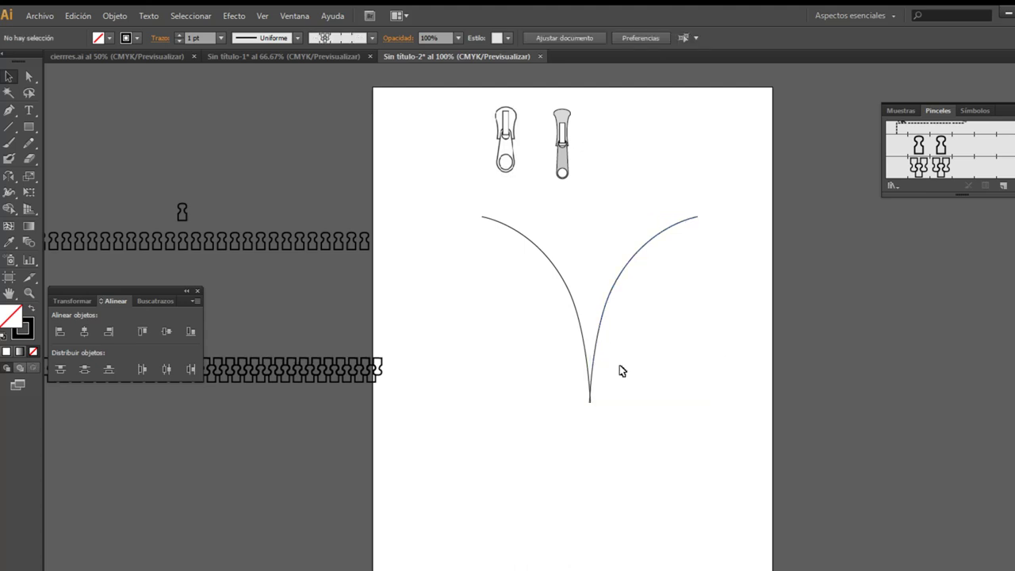
pyautogui.click(634, 262)
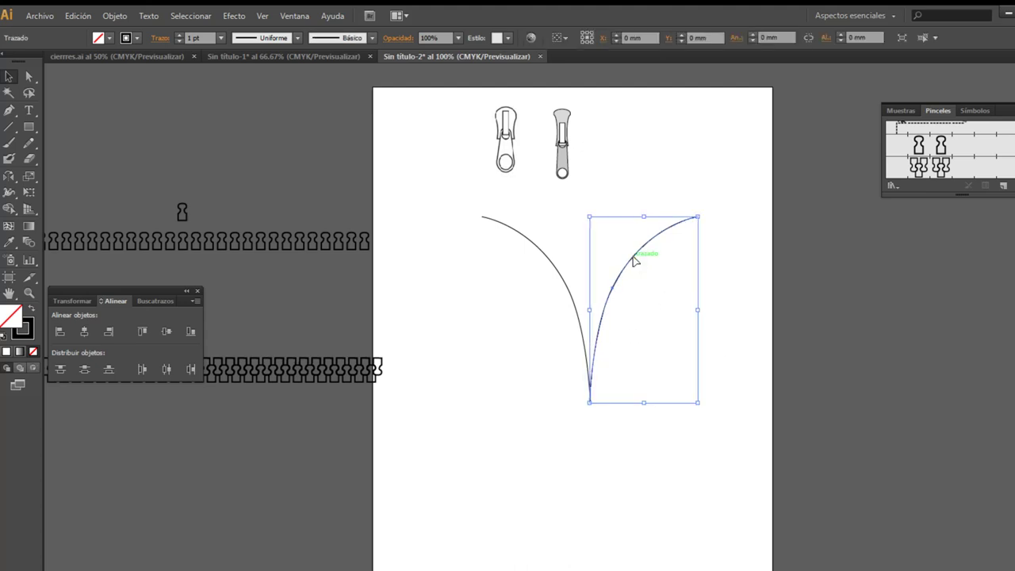
pyautogui.click(734, 283)
# - Scale both arcs down together to a V about 72.96 mm tall
pyautogui.moveTo(713, 438); pyautogui.dragTo(449, 206)
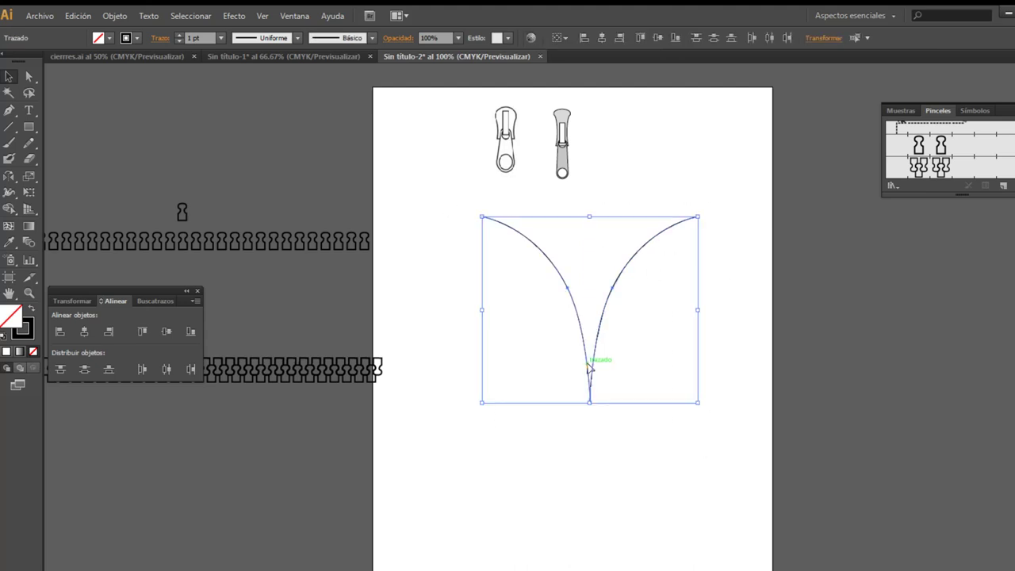
pyautogui.moveTo(696, 403); pyautogui.dragTo(658, 358)
pyautogui.click(657, 368)
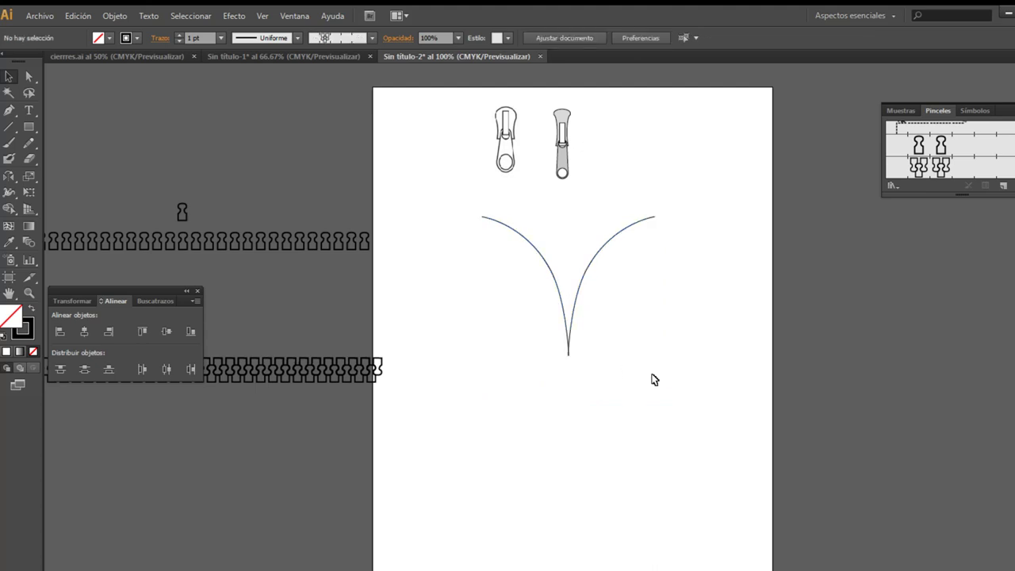
pyautogui.hotkey('ctrl', '-')
pyautogui.hotkey('ctrl', '-')
pyautogui.hotkey('ctrl', '+')
pyautogui.hotkey('ctrl', '+')
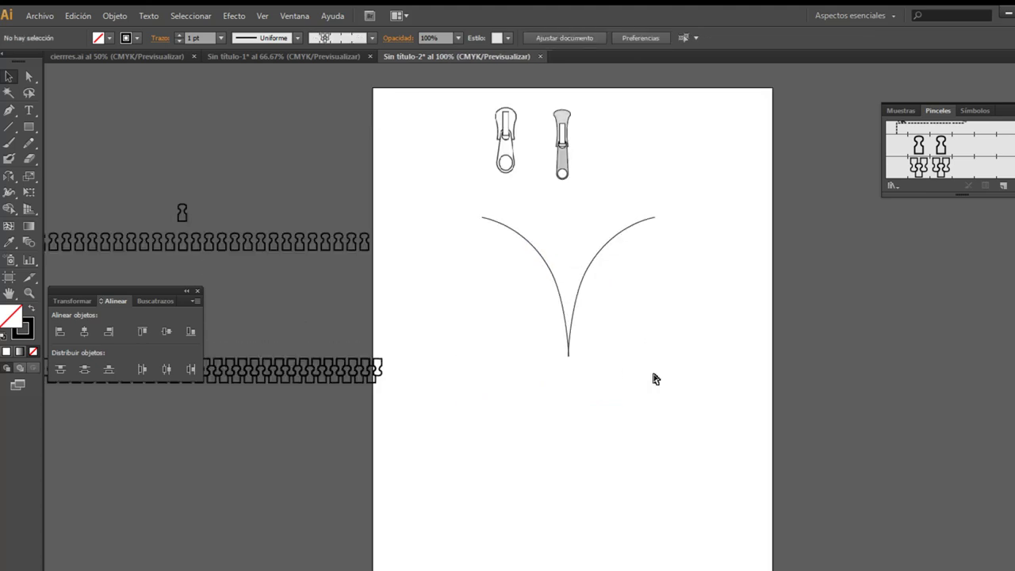
pyautogui.click(630, 228)
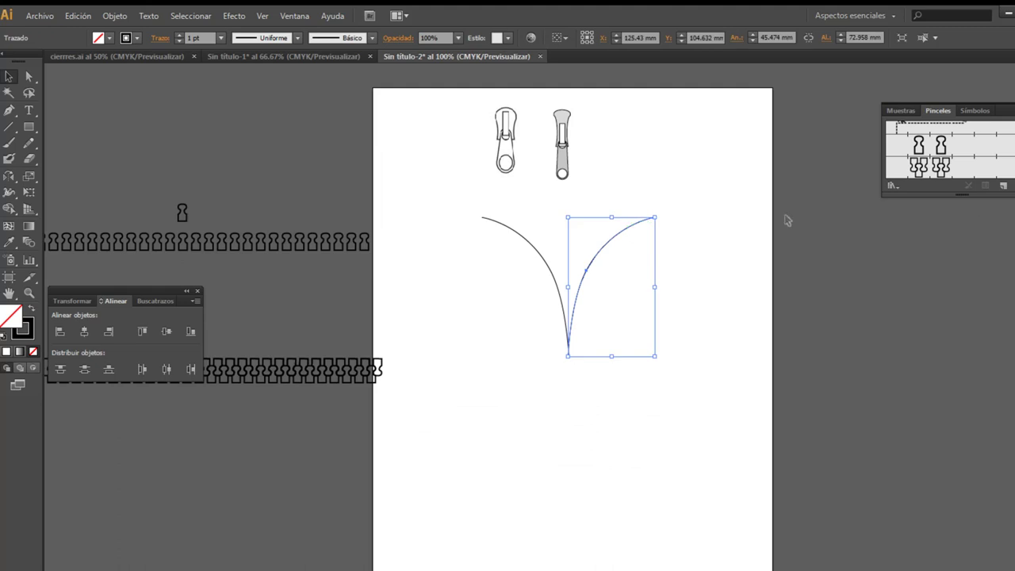
# - Apply the cierre 1 brush to the right and left arcs, then move the Brushes panel closer
pyautogui.click(940, 147)
pyautogui.click(493, 221)
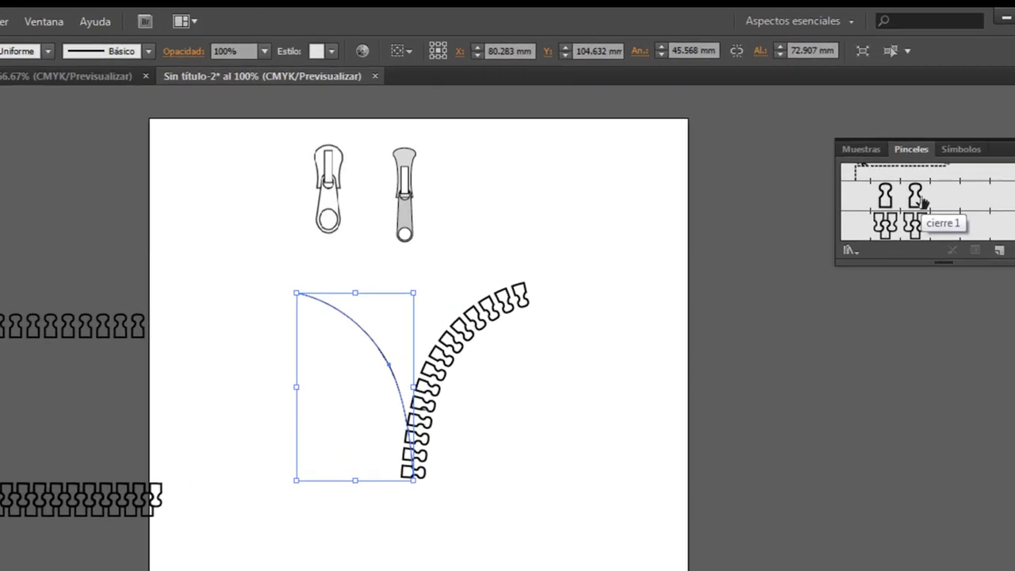
pyautogui.click(922, 203)
pyautogui.click(512, 424)
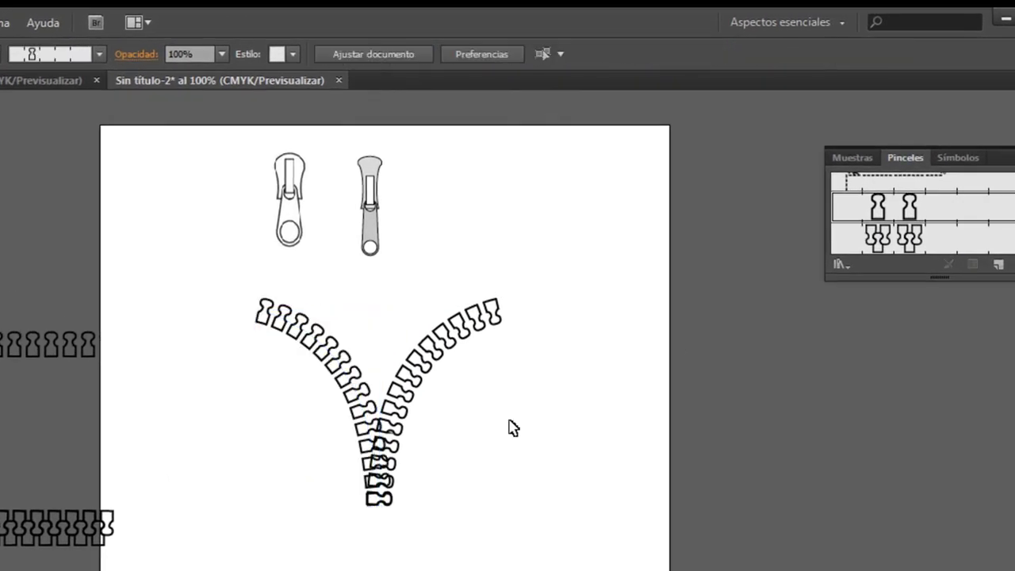
pyautogui.click(395, 411)
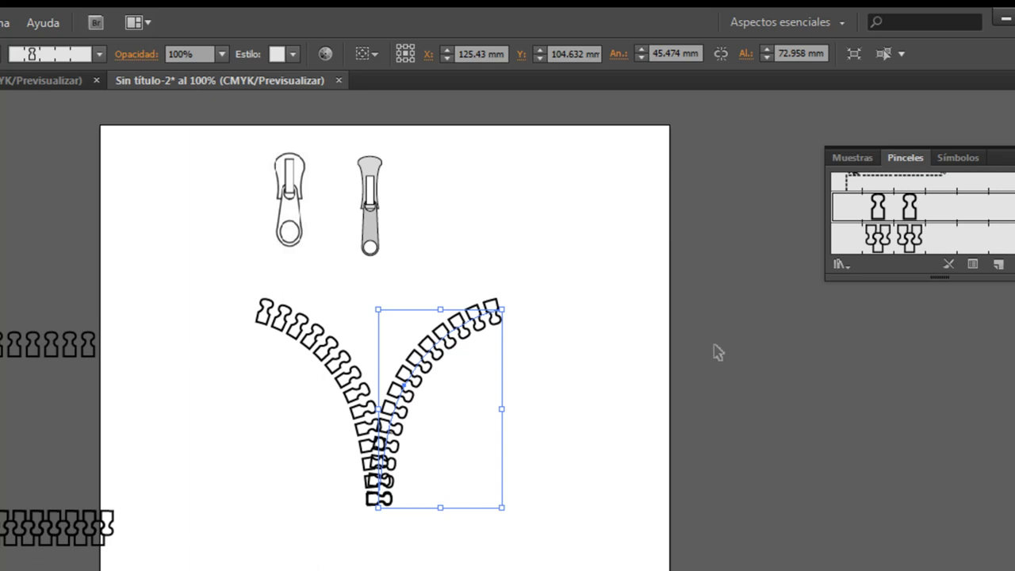
pyautogui.moveTo(995, 164); pyautogui.dragTo(718, 243)
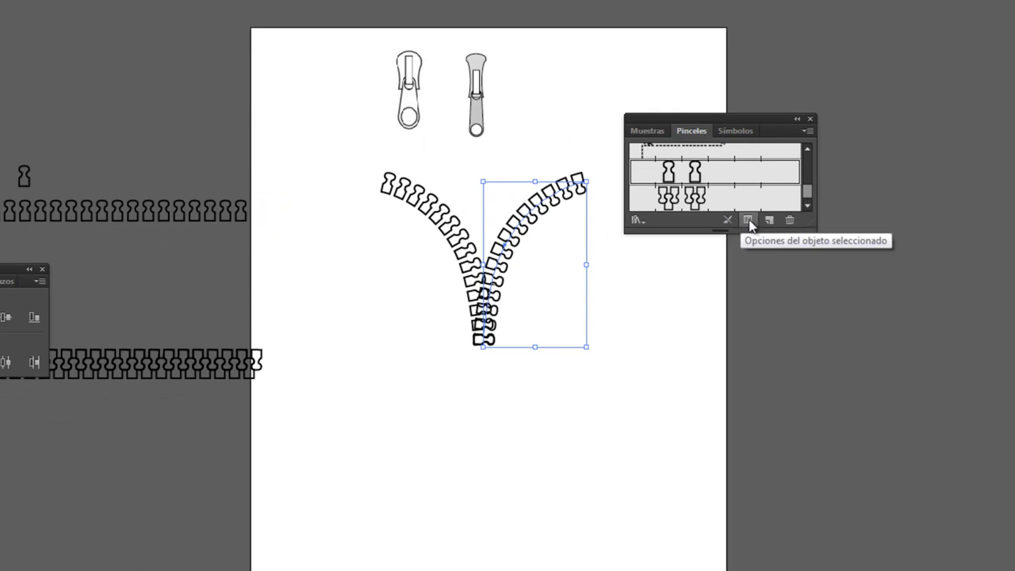
# - Turn on Previsualizar and Voltear a través in the right strip's pattern brush stroke options
pyautogui.click(748, 222)
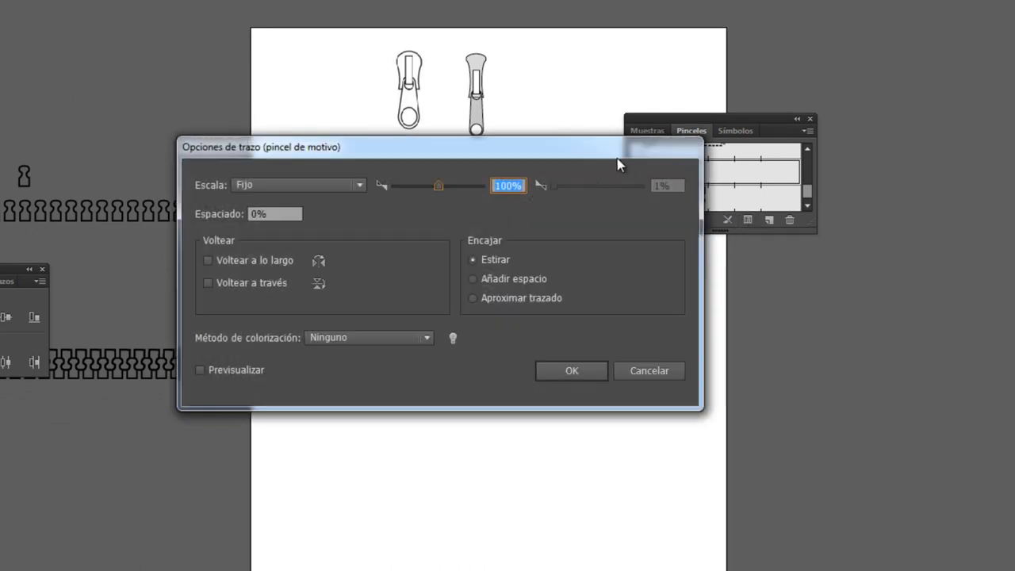
pyautogui.moveTo(617, 157); pyautogui.dragTo(950, 32)
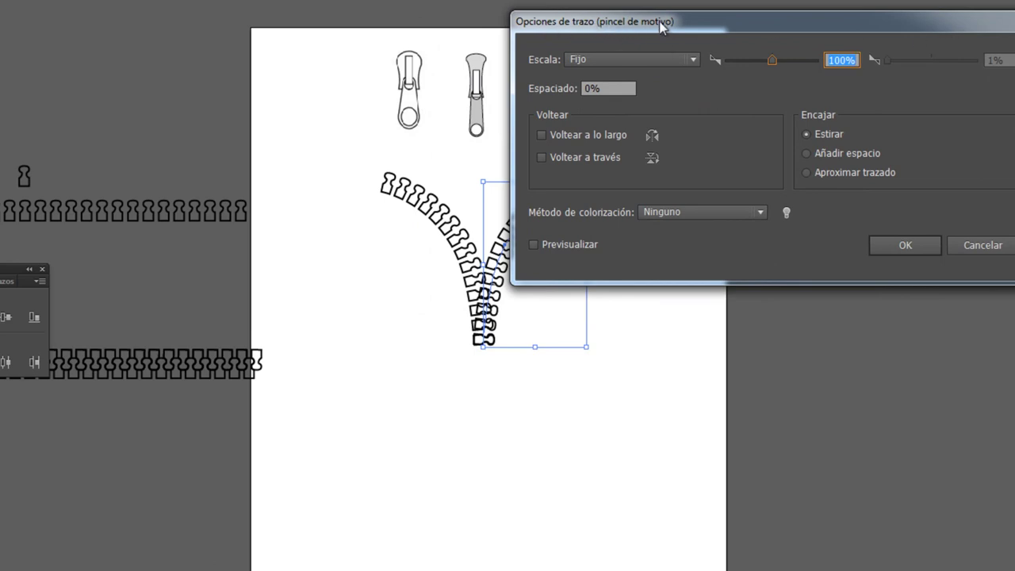
pyautogui.moveTo(701, 21)
pyautogui.mouseDown()
pyautogui.moveTo(683, 206)
pyautogui.moveTo(723, 89)
pyautogui.moveTo(753, 62)
pyautogui.mouseUp()
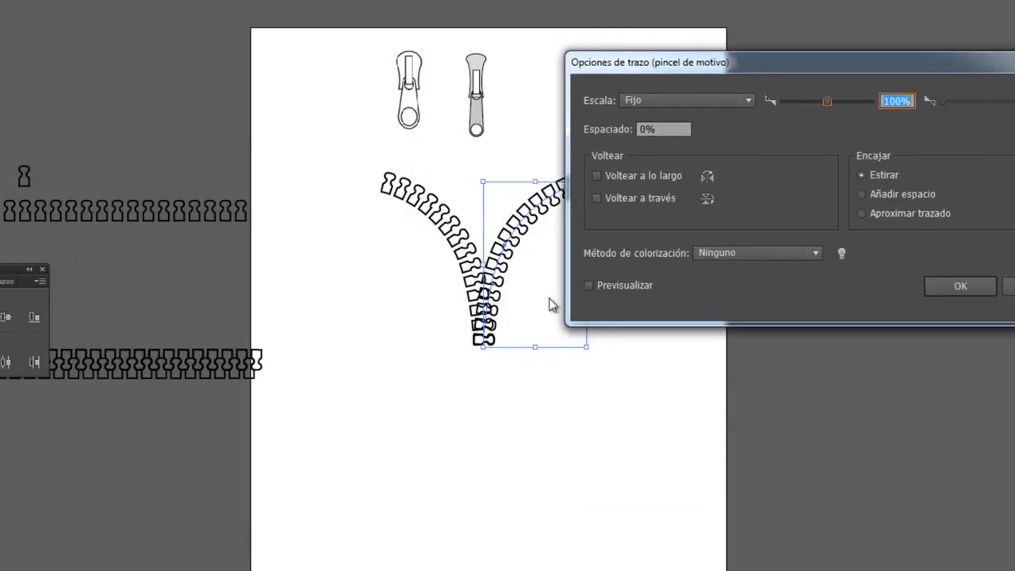
pyautogui.click(587, 285)
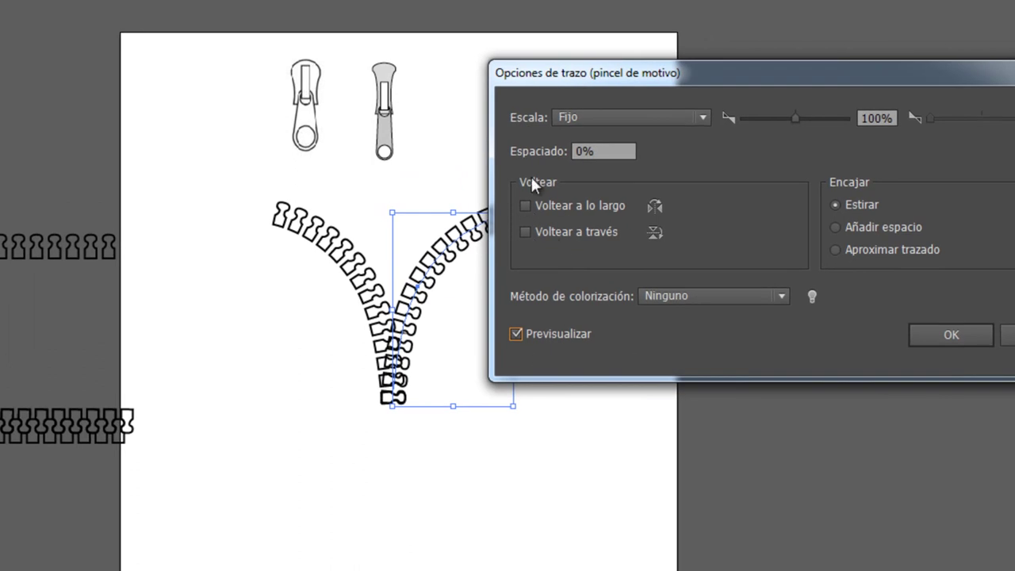
pyautogui.click(525, 231)
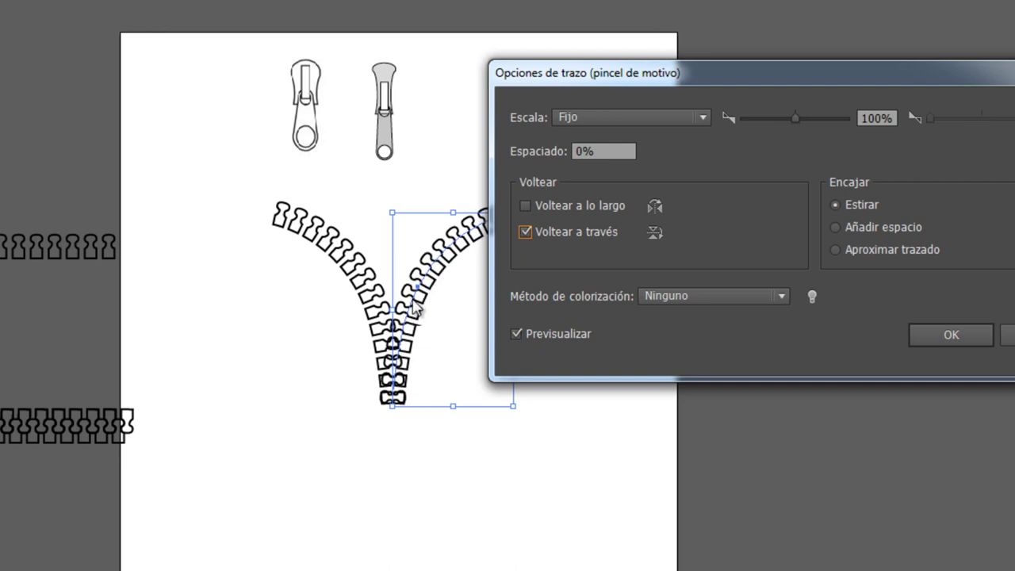
pyautogui.click(953, 334)
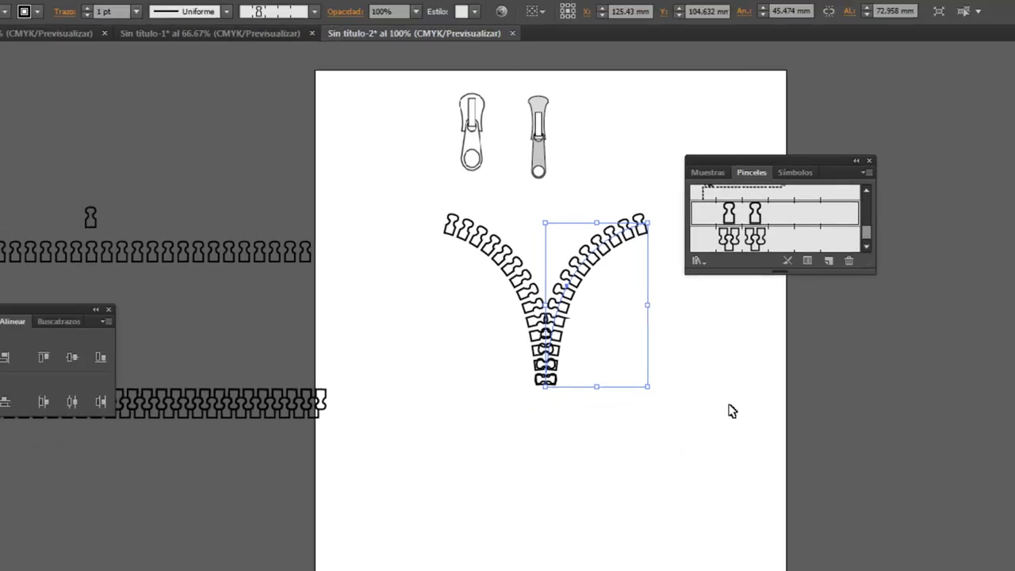
pyautogui.click(782, 380)
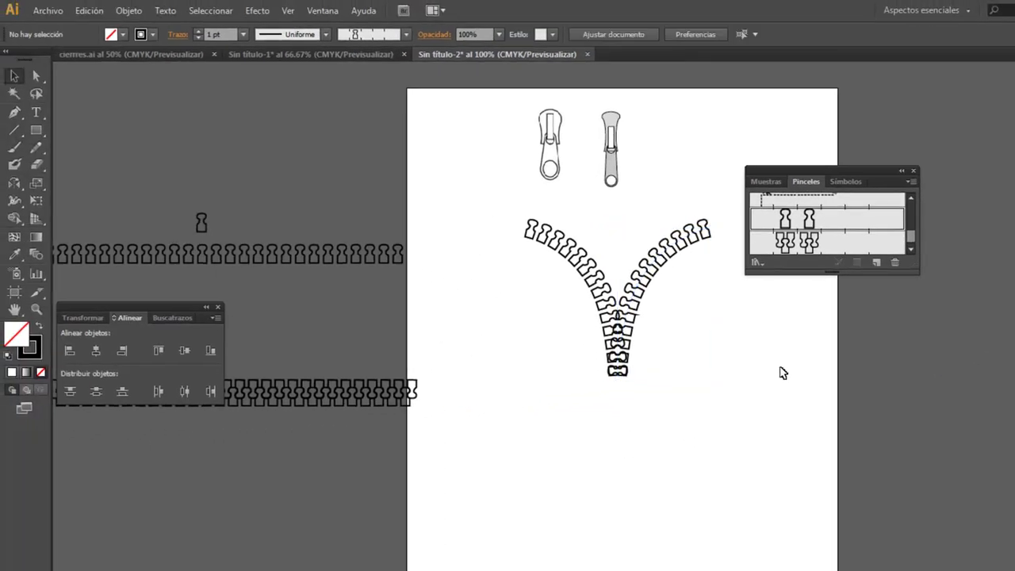
# - Draw a vertical line down from the V's tip and apply the cierre 2 brush
pyautogui.click(14, 130)
pyautogui.moveTo(616, 376); pyautogui.dragTo(621, 523)
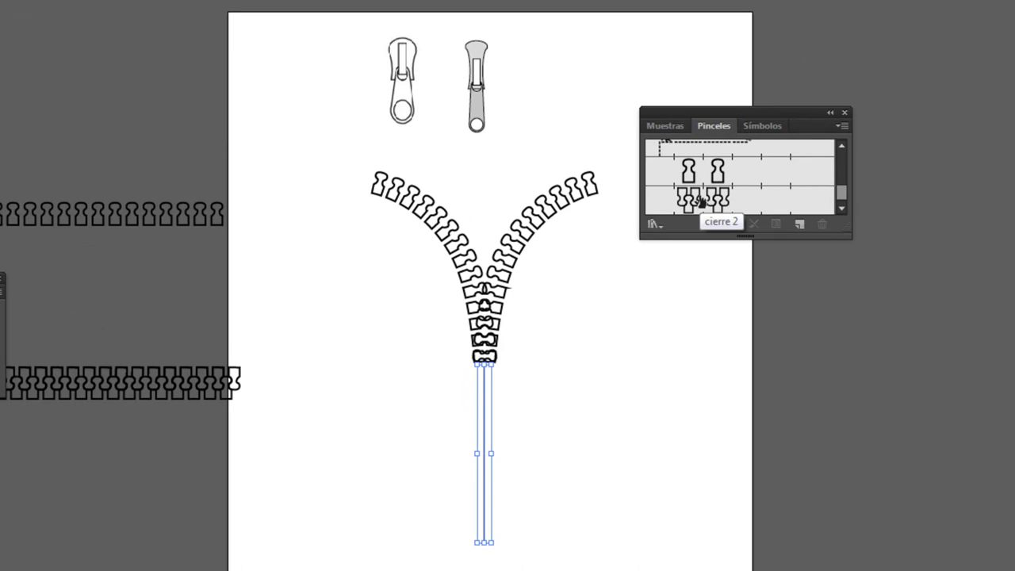
pyautogui.click(699, 203)
pyautogui.click(584, 414)
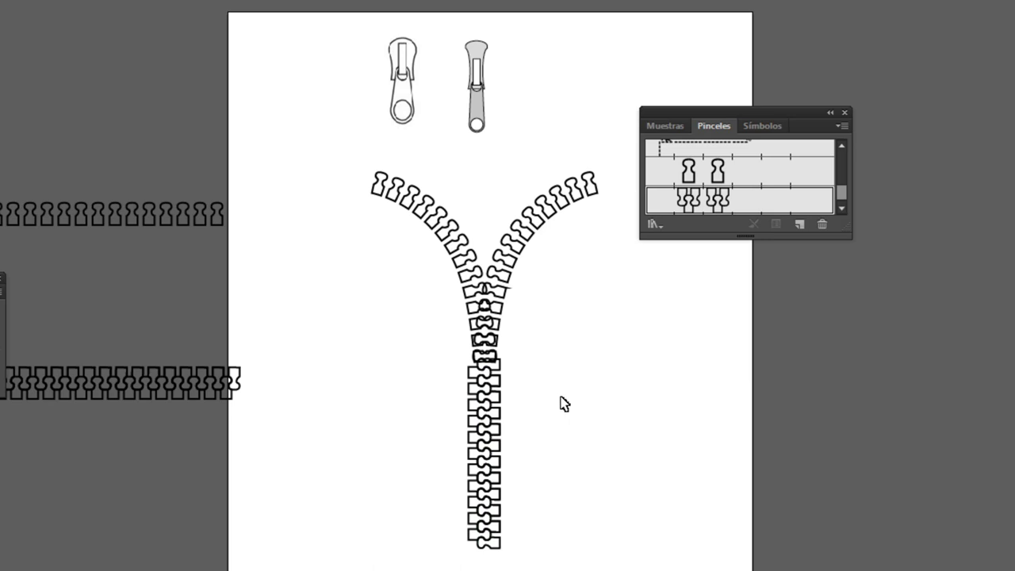
# - Nudge the right curved strip right and the left strip left to meet the straight strip
pyautogui.click(505, 325)
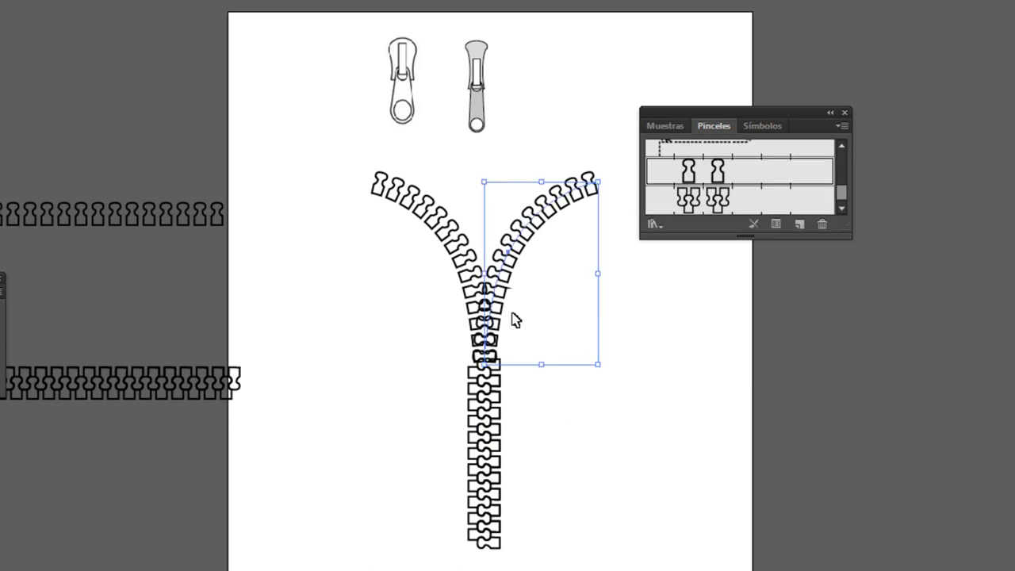
pyautogui.press('Right')
pyautogui.press('Right')
pyautogui.press('Right')
pyautogui.press('Right')
pyautogui.press('Right')
pyautogui.click(476, 293)
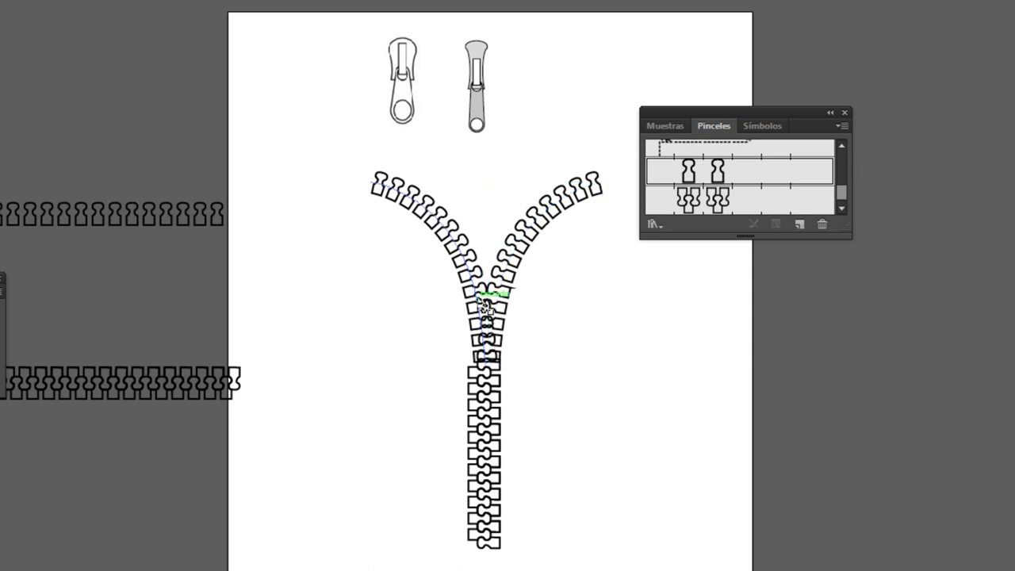
pyautogui.click(474, 299)
pyautogui.press('Left')
pyautogui.press('Left')
pyautogui.press('Left')
pyautogui.press('Left')
pyautogui.press('Left')
pyautogui.press('Left')
pyautogui.press('Left')
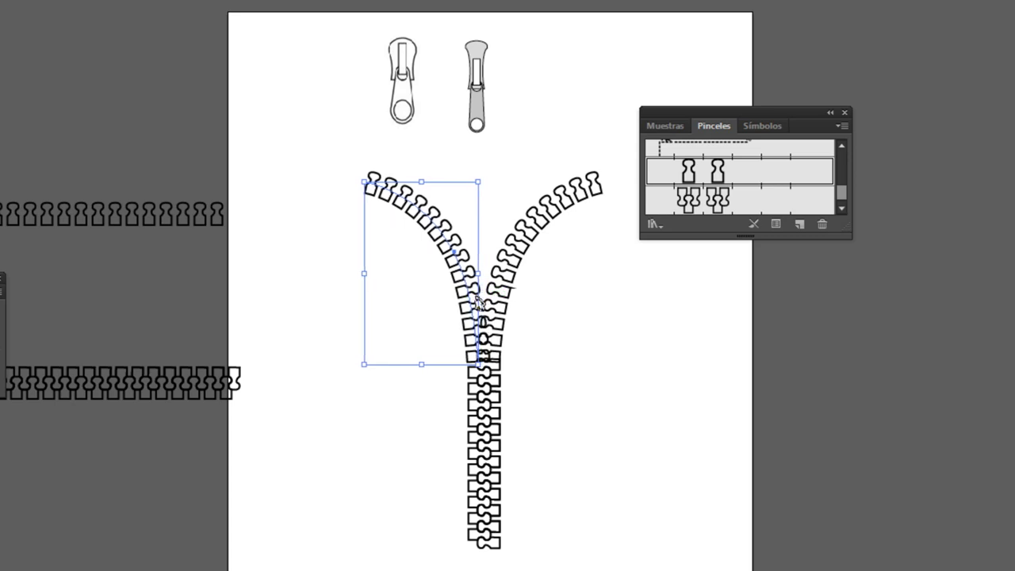
pyautogui.click(567, 337)
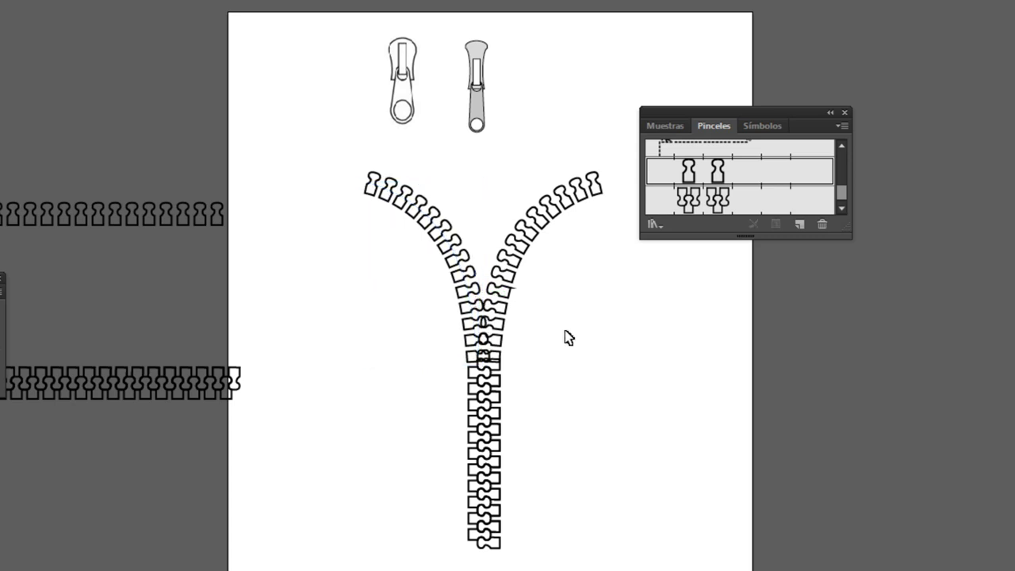
pyautogui.click(555, 204)
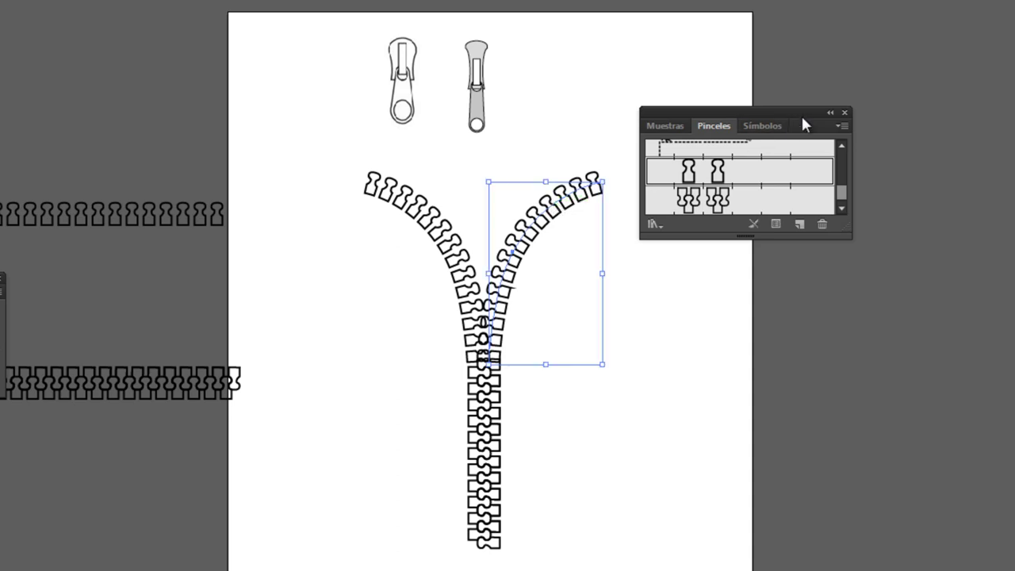
pyautogui.moveTo(804, 120); pyautogui.dragTo(889, 34)
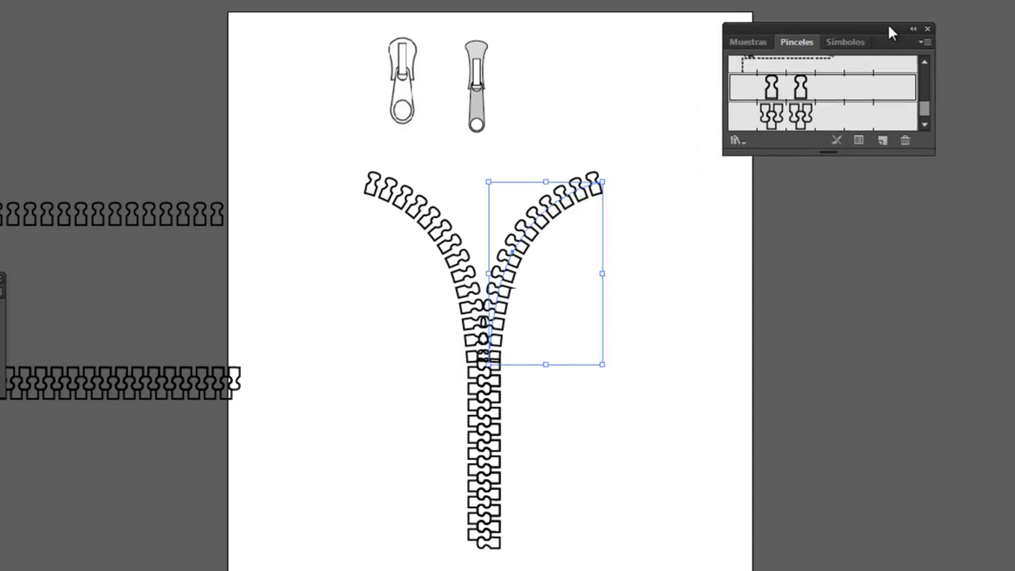
# - Move the grey zipper pull onto the teeth and bring it to the front (Traer al frente)
pyautogui.click(479, 107)
pyautogui.moveTo(479, 111); pyautogui.dragTo(490, 390)
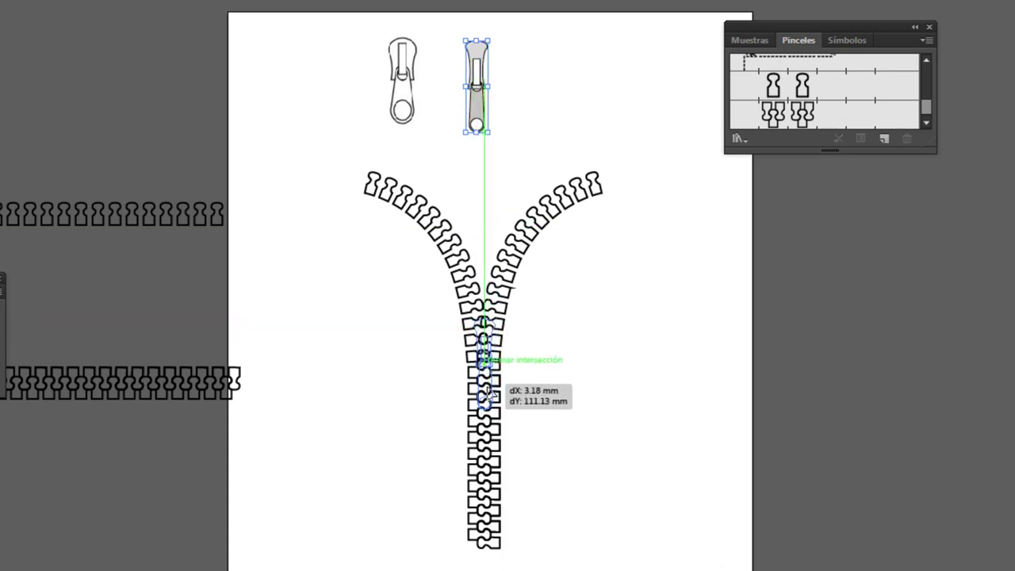
pyautogui.moveTo(490, 390); pyautogui.dragTo(459, 396)
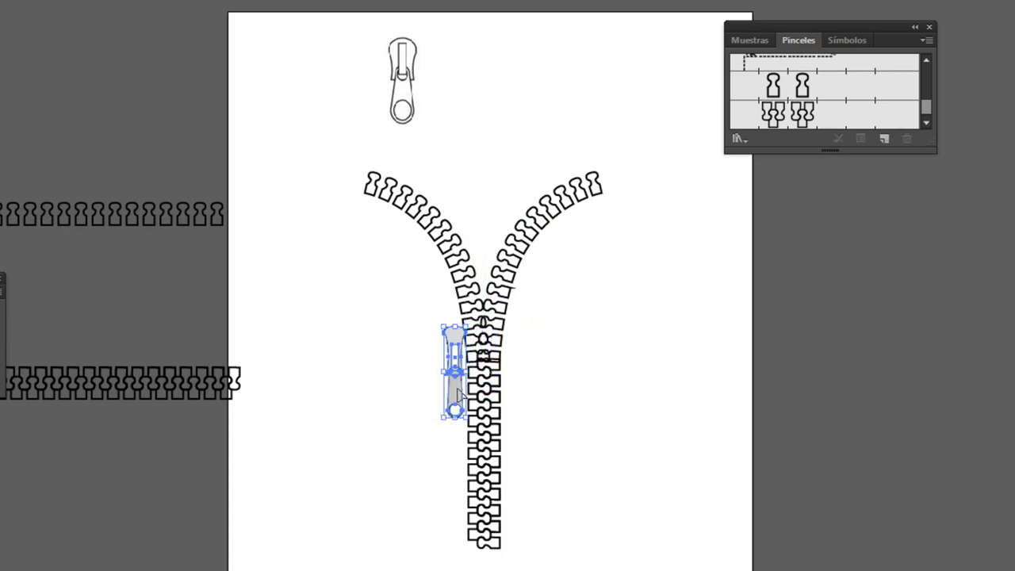
pyautogui.rightClick(456, 387)
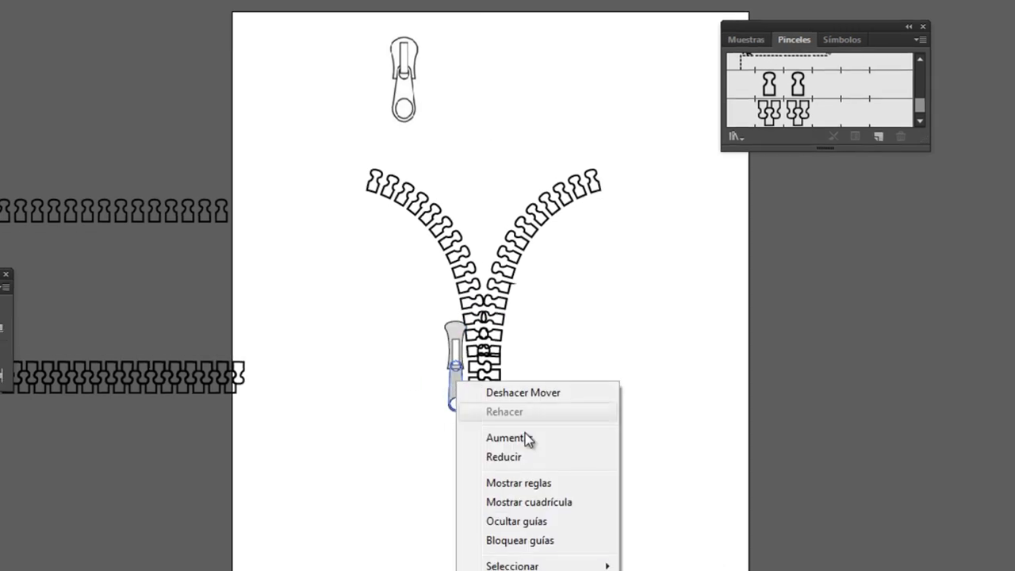
pyautogui.click(398, 335)
pyautogui.moveTo(459, 339)
pyautogui.mouseDown()
pyautogui.moveTo(485, 338)
pyautogui.moveTo(458, 341)
pyautogui.mouseUp()
pyautogui.rightClick(461, 360)
pyautogui.moveTo(509, 497)
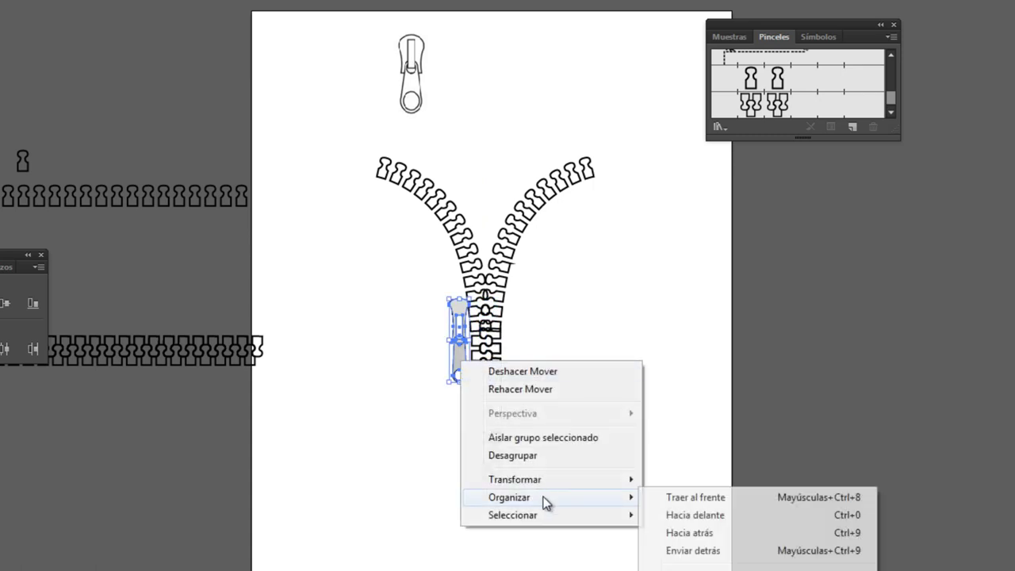
pyautogui.click(683, 494)
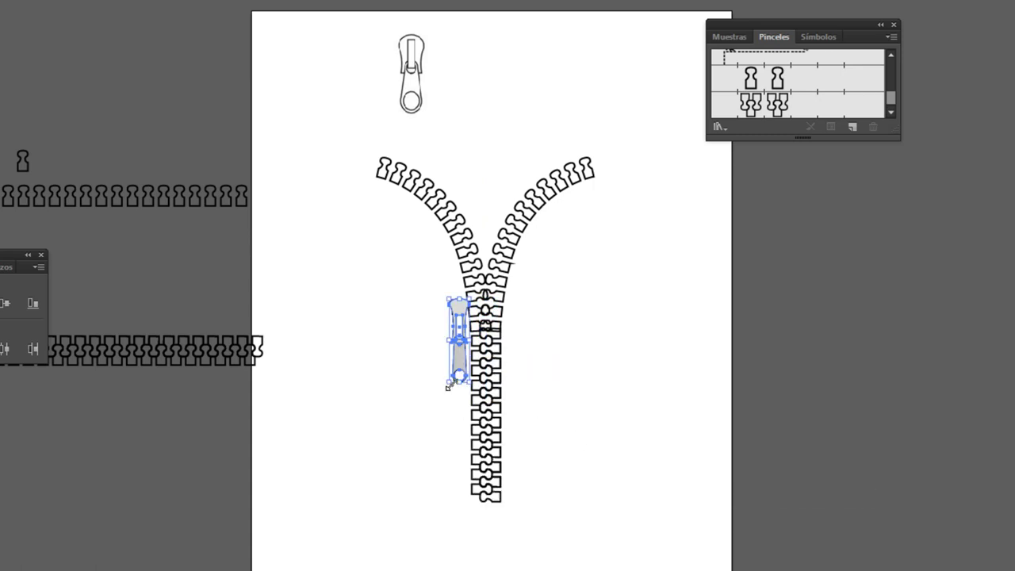
# - Enlarge the grey pull with its bounding-box handles so it covers the tooth strip
pyautogui.moveTo(448, 384); pyautogui.dragTo(485, 366)
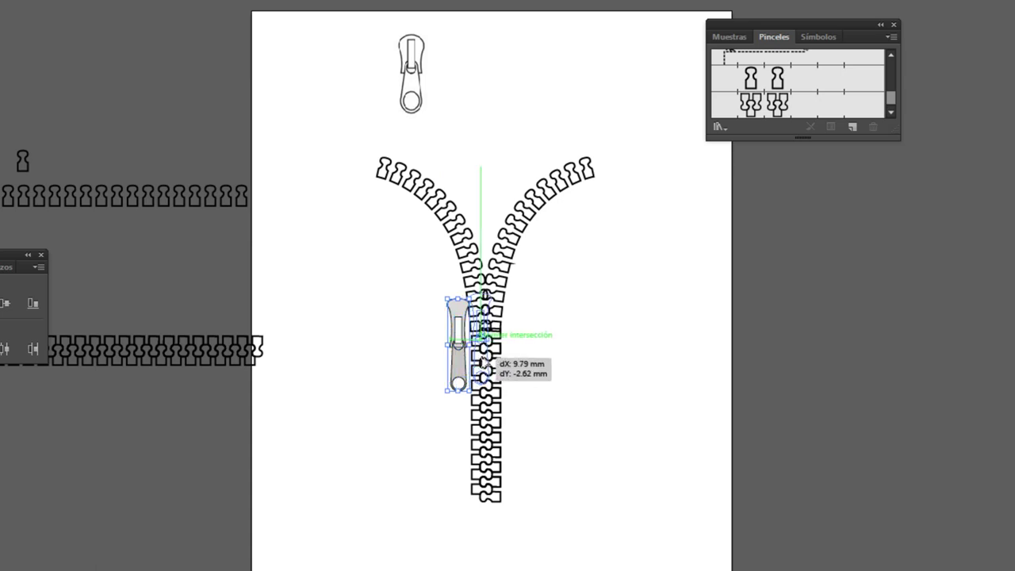
pyautogui.click(498, 360)
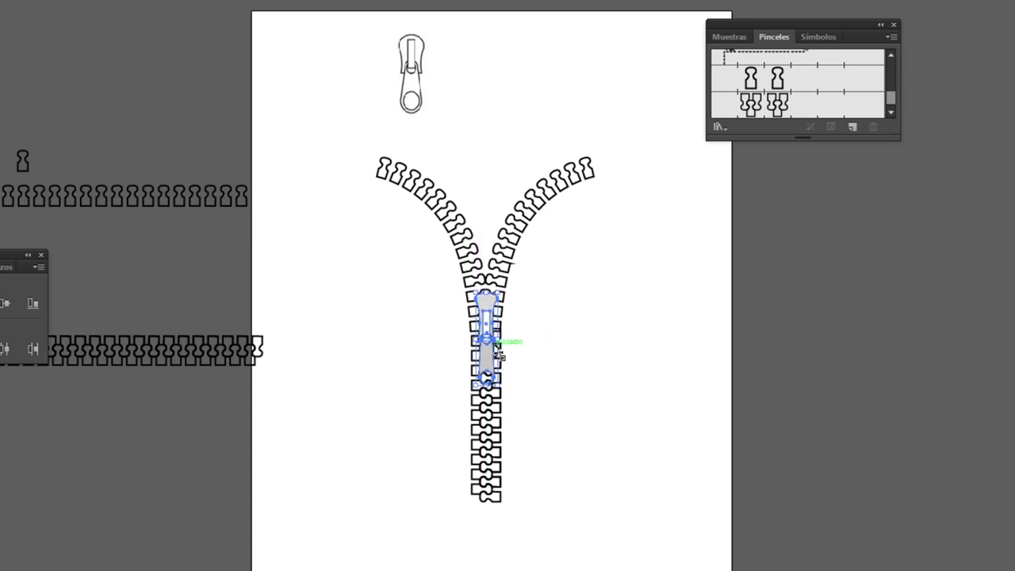
pyautogui.moveTo(498, 361)
pyautogui.mouseDown()
pyautogui.moveTo(514, 361)
pyautogui.moveTo(466, 340)
pyautogui.moveTo(488, 367)
pyautogui.mouseUp()
pyautogui.click(523, 357)
pyautogui.click(558, 369)
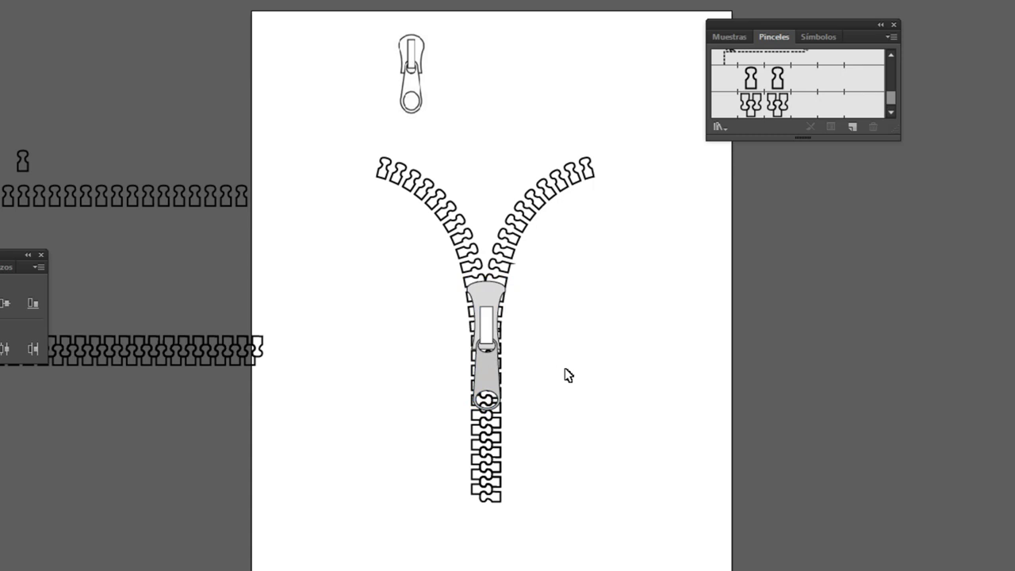
pyautogui.click(467, 345)
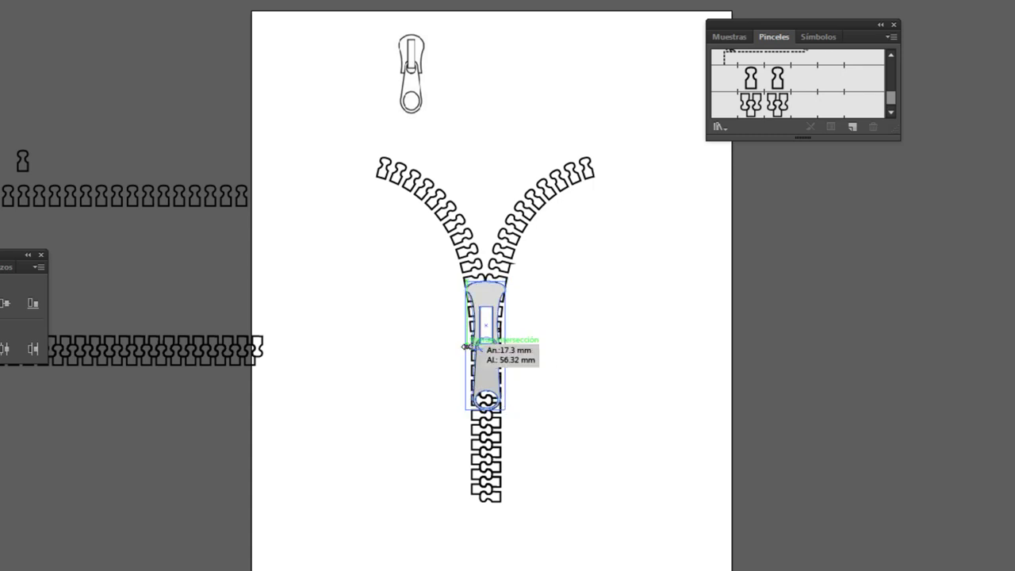
pyautogui.click(546, 358)
pyautogui.click(504, 363)
pyautogui.click(566, 373)
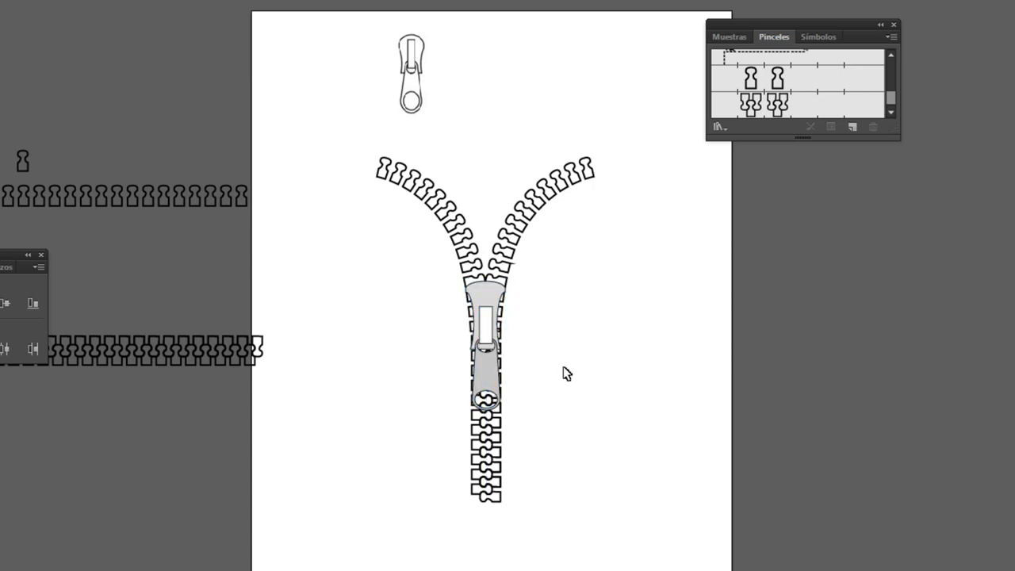
# - Nudge the grey pull down and right to sit over the strips' join
pyautogui.moveTo(499, 375); pyautogui.dragTo(498, 384)
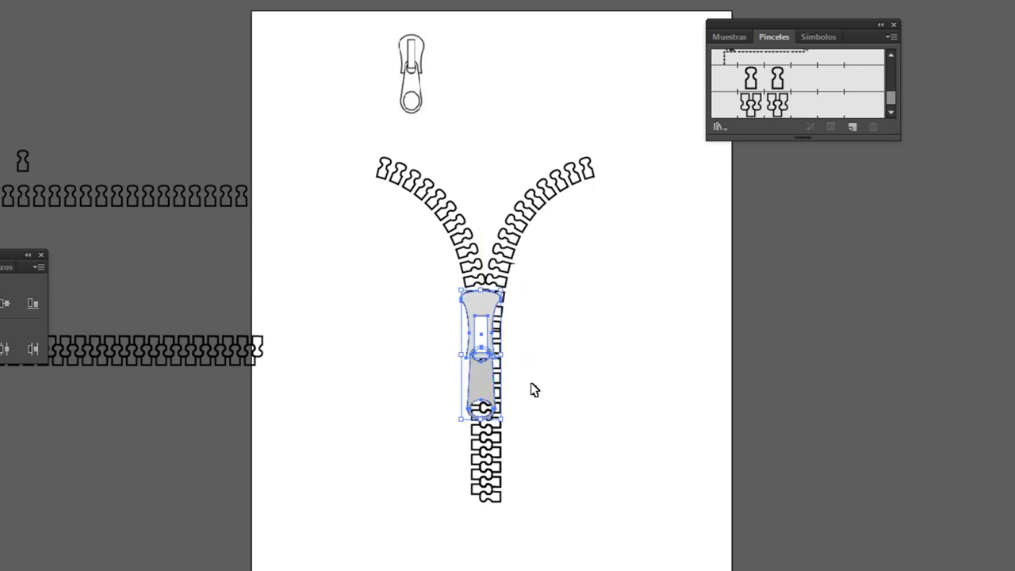
pyautogui.press('Right')
pyautogui.click(534, 335)
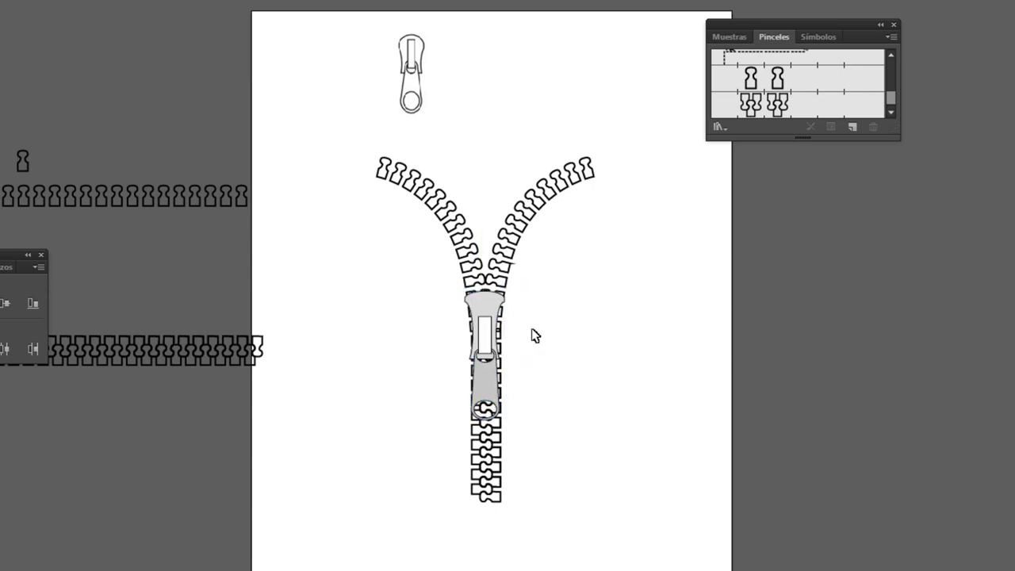
pyautogui.click(563, 185)
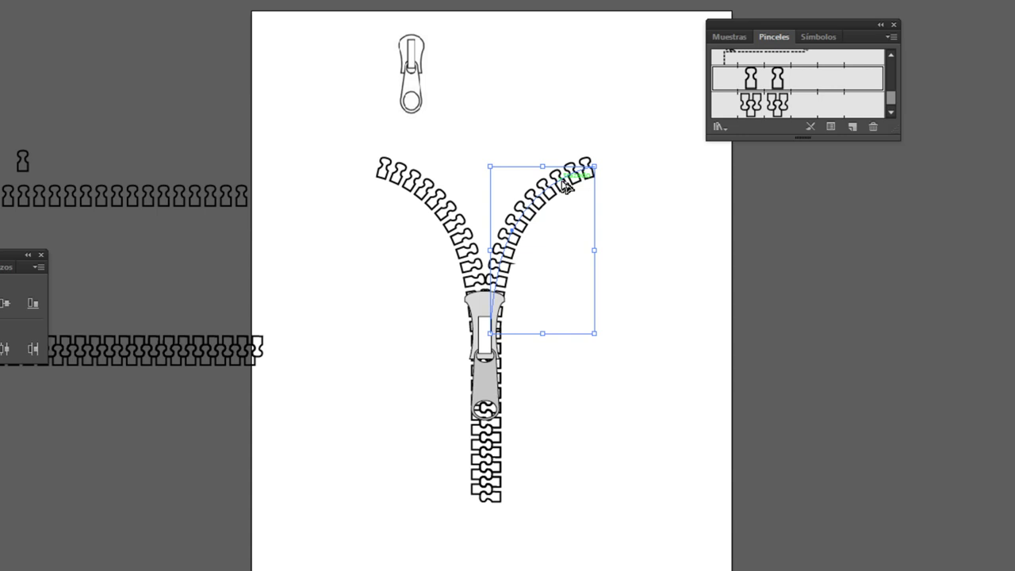
# - Lay a plain Básico-stroked copy of the right tooth curve onto the right strip
pyautogui.moveTo(565, 185); pyautogui.dragTo(632, 202)
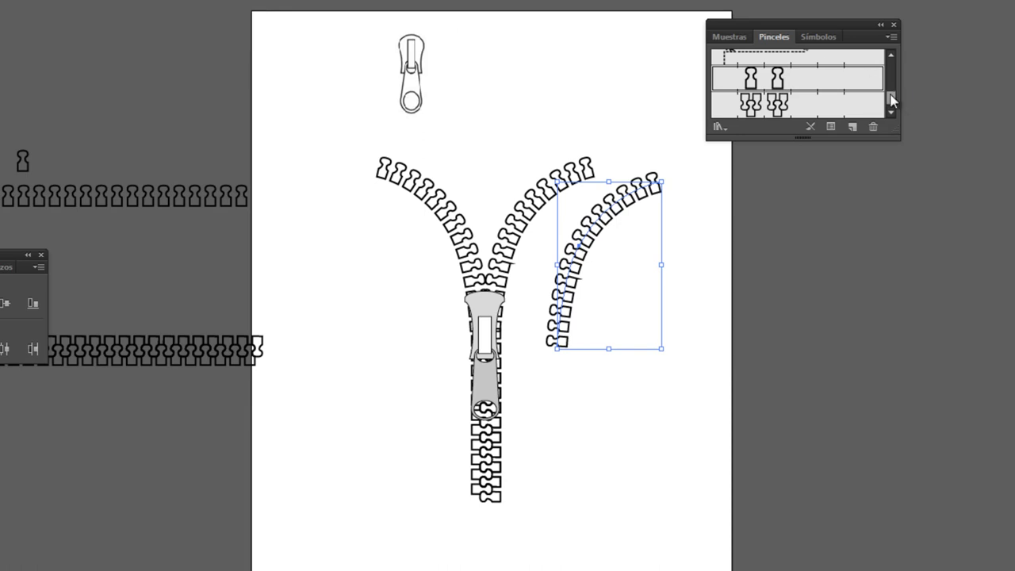
pyautogui.moveTo(891, 90); pyautogui.dragTo(890, 62)
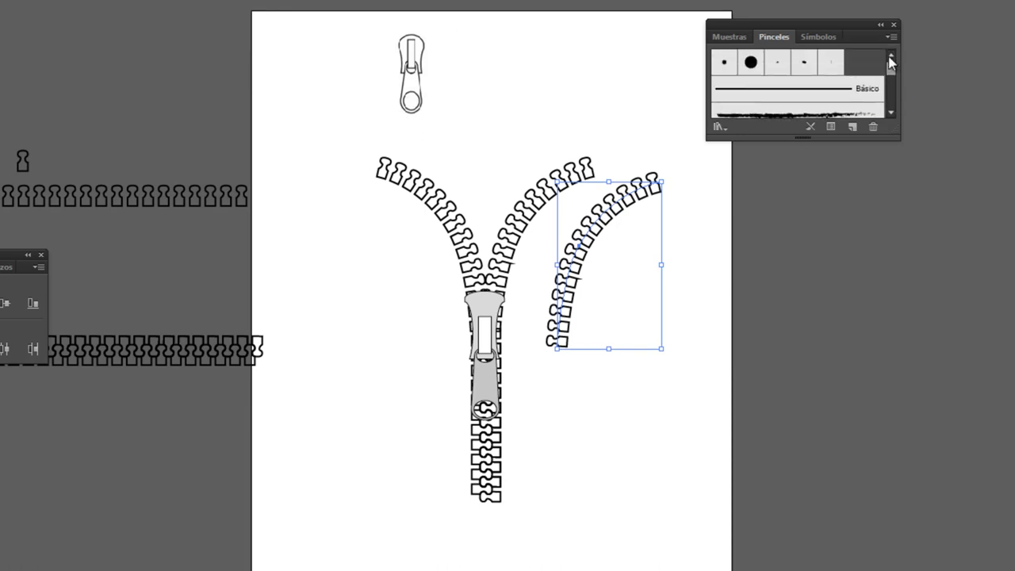
pyautogui.click(835, 89)
pyautogui.click(703, 224)
pyautogui.click(584, 241)
pyautogui.moveTo(584, 241); pyautogui.dragTo(525, 222)
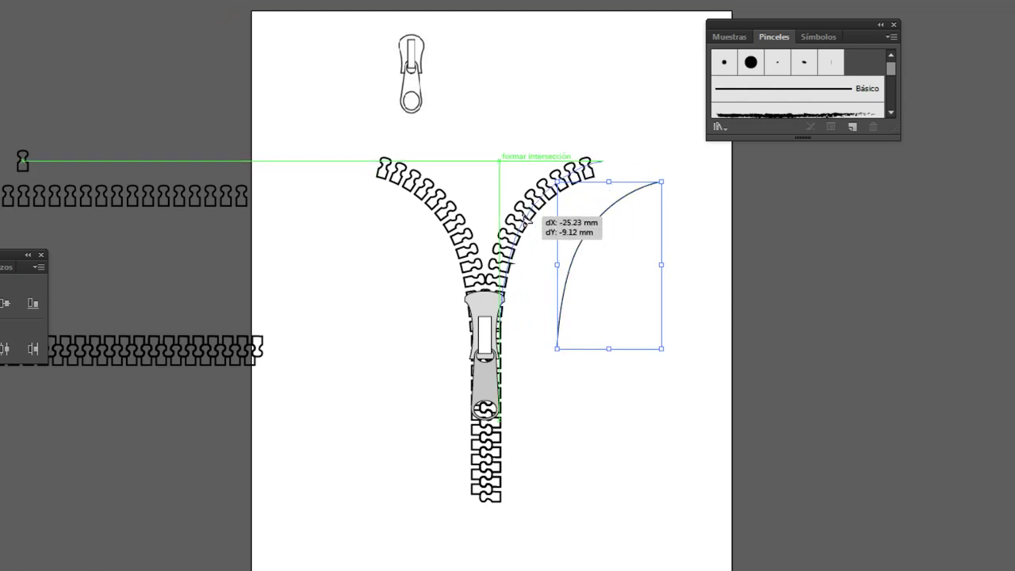
pyautogui.moveTo(526, 222); pyautogui.dragTo(523, 225)
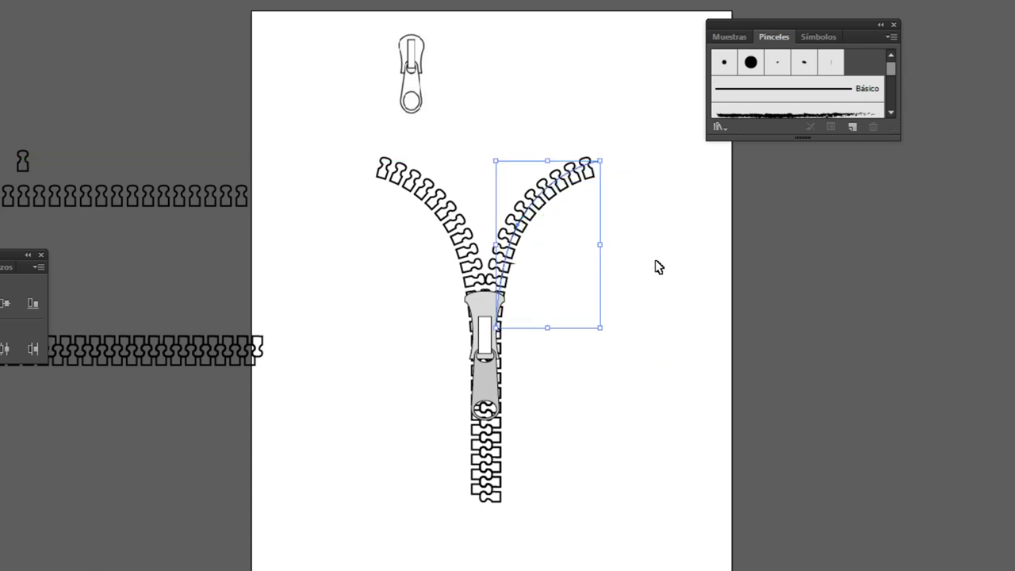
pyautogui.press('Left')
pyautogui.press('Left')
pyautogui.press('Left')
pyautogui.press('Left')
pyautogui.press('Left')
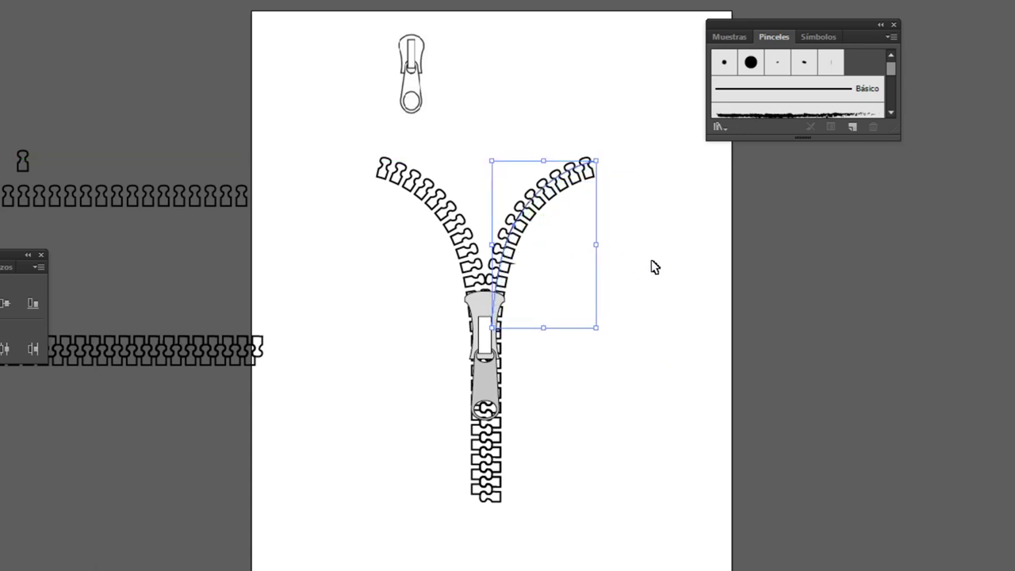
pyautogui.press('Right')
pyautogui.press('Right')
pyautogui.press('Right')
pyautogui.press('Down')
pyautogui.press('Down')
pyautogui.press('Down')
pyautogui.press('Down')
pyautogui.press('Left')
pyautogui.click(621, 250)
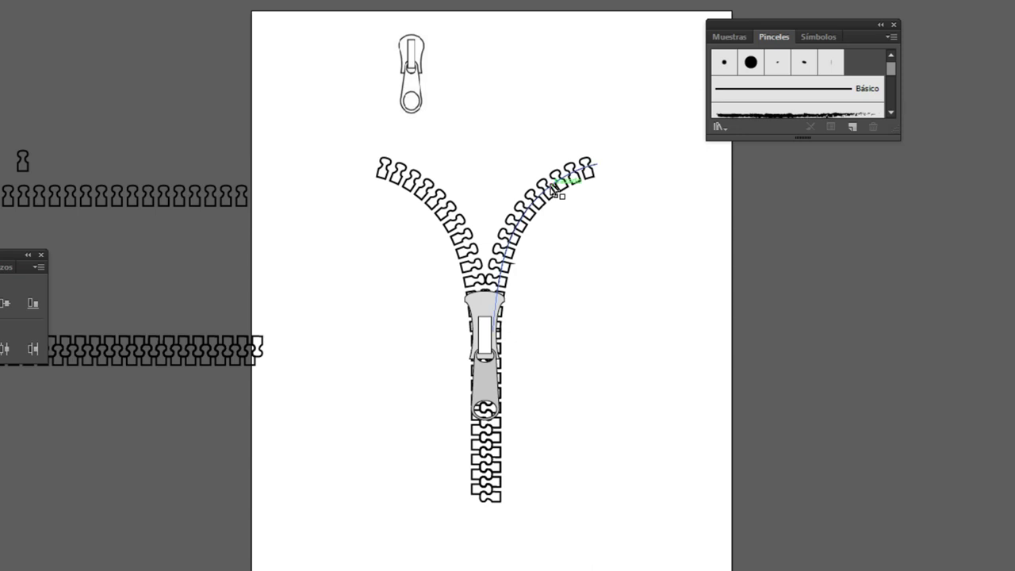
# - Lay a plain Básico-stroked copy of the left tooth curve along the left teeth
pyautogui.click(438, 201)
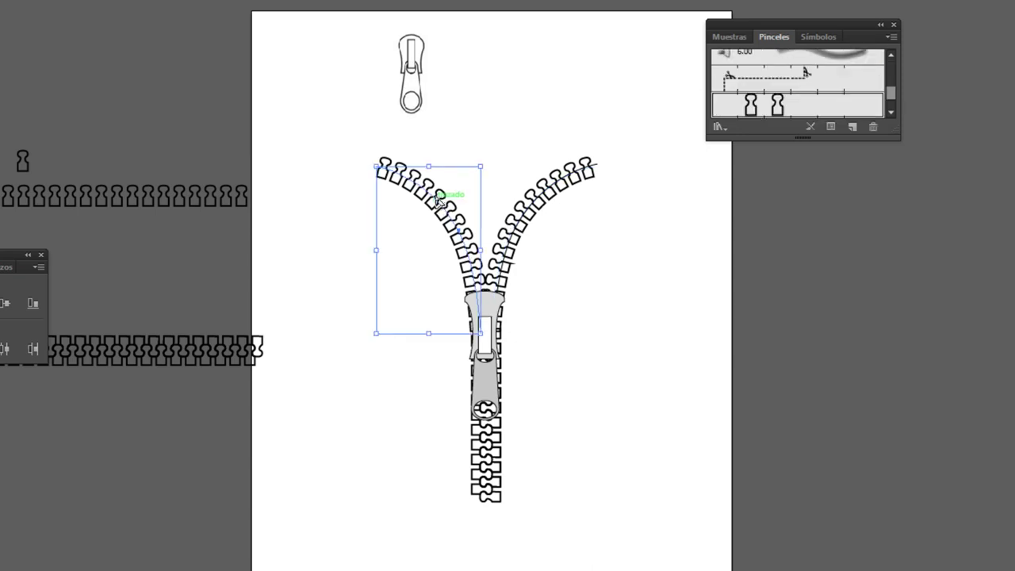
pyautogui.moveTo(438, 201); pyautogui.dragTo(381, 205)
pyautogui.moveTo(890, 96); pyautogui.dragTo(892, 66)
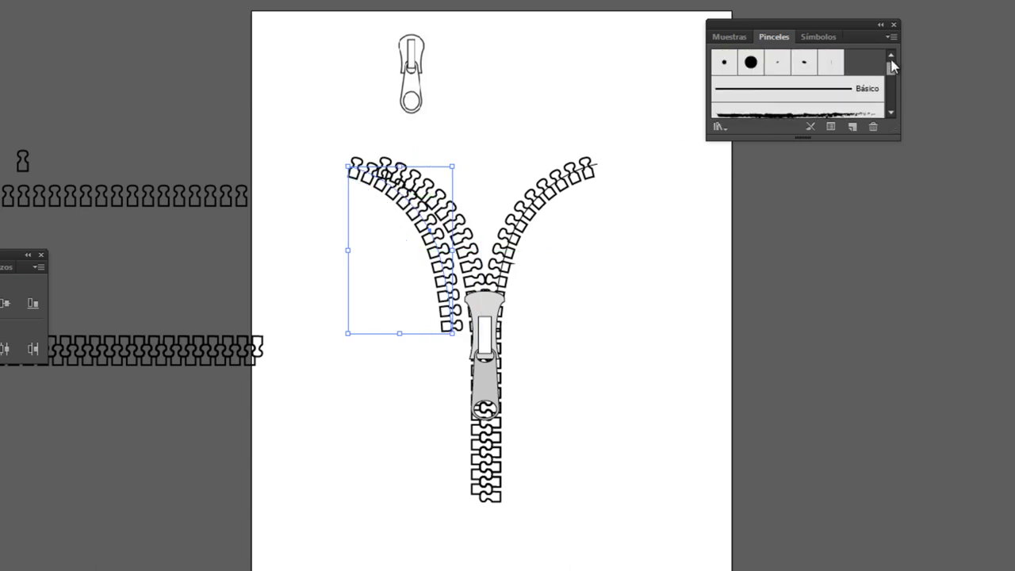
pyautogui.click(820, 95)
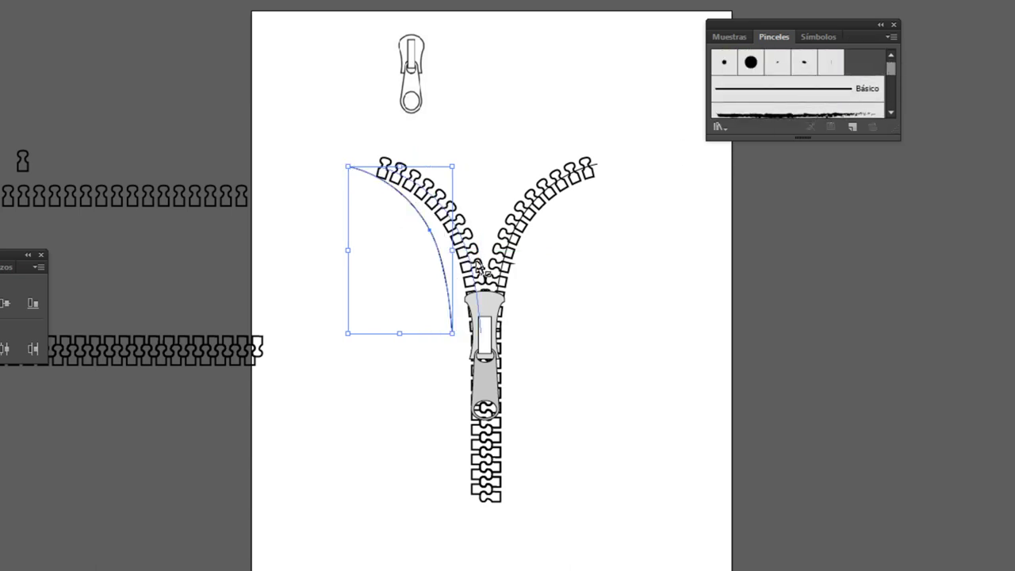
pyautogui.press('Right')
pyautogui.press('Right')
pyautogui.press('Right')
pyautogui.press('Right')
pyautogui.press('Right')
pyautogui.press('Right')
pyautogui.press('Right')
pyautogui.press('Right')
pyautogui.press('Right')
pyautogui.press('Right')
pyautogui.press('Right')
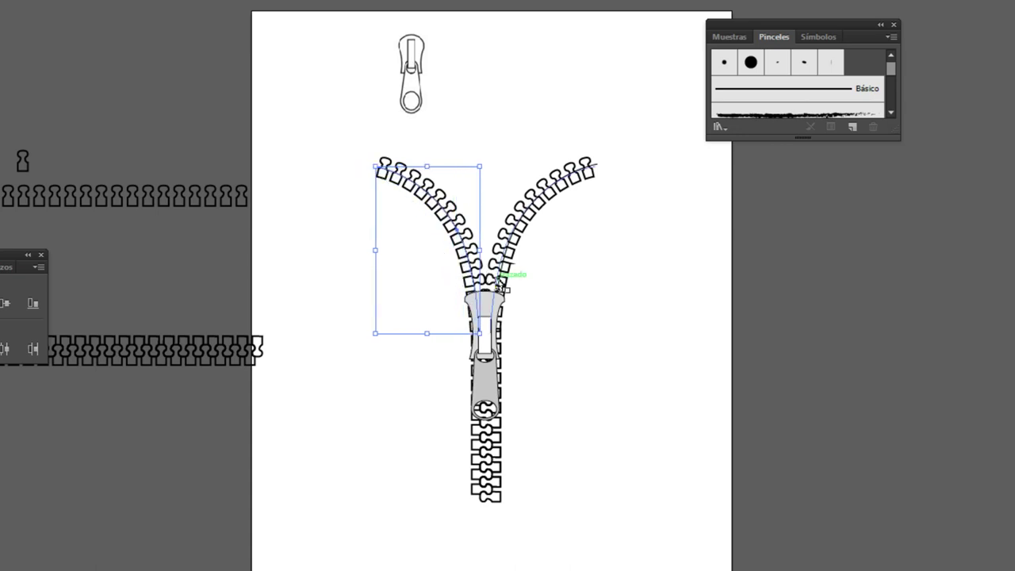
pyautogui.click(559, 285)
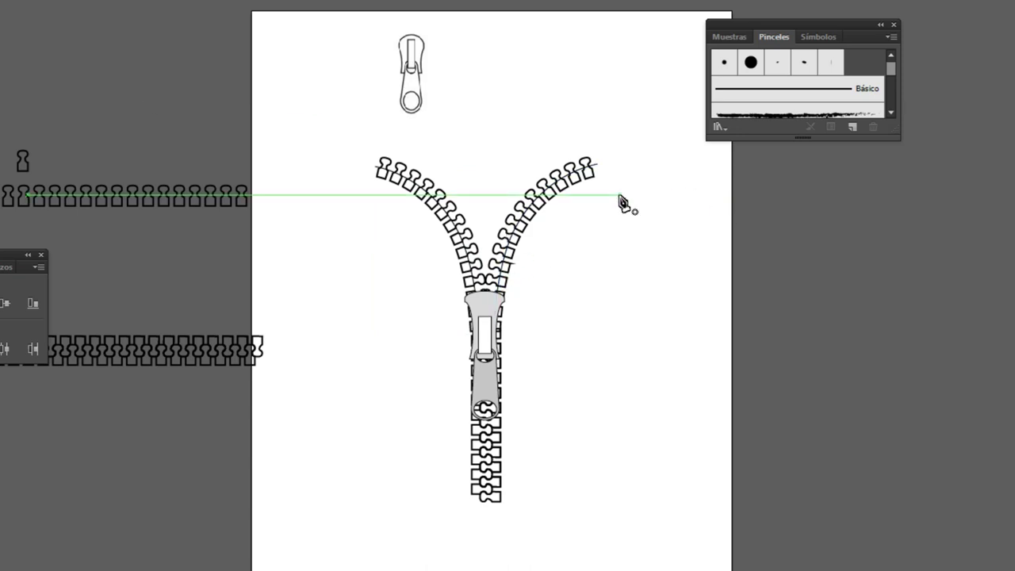
# - Pen the outline down the right side, across the bottom and up to the left strip
pyautogui.moveTo(601, 168); pyautogui.dragTo(629, 164)
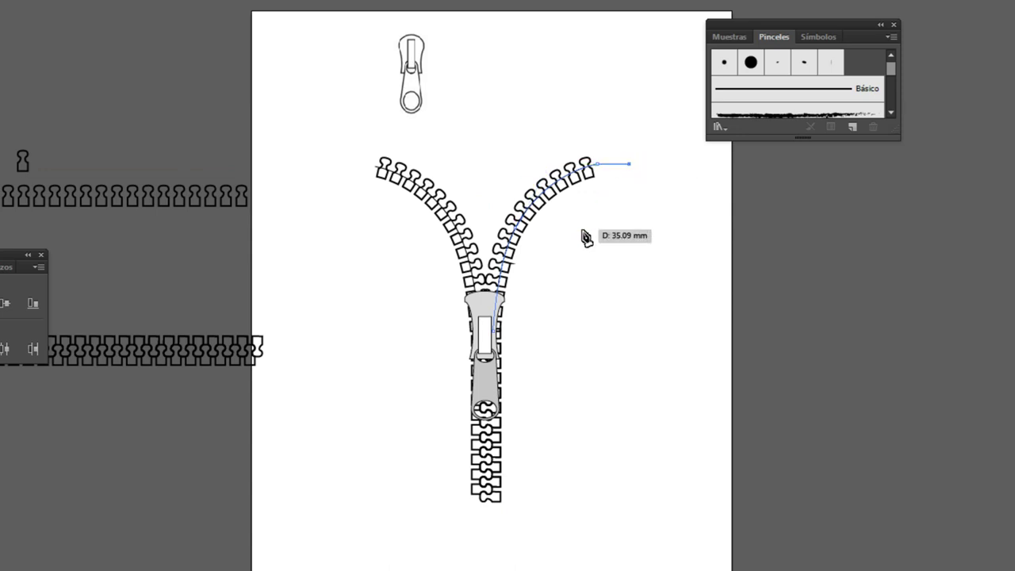
pyautogui.moveTo(553, 247); pyautogui.dragTo(541, 269)
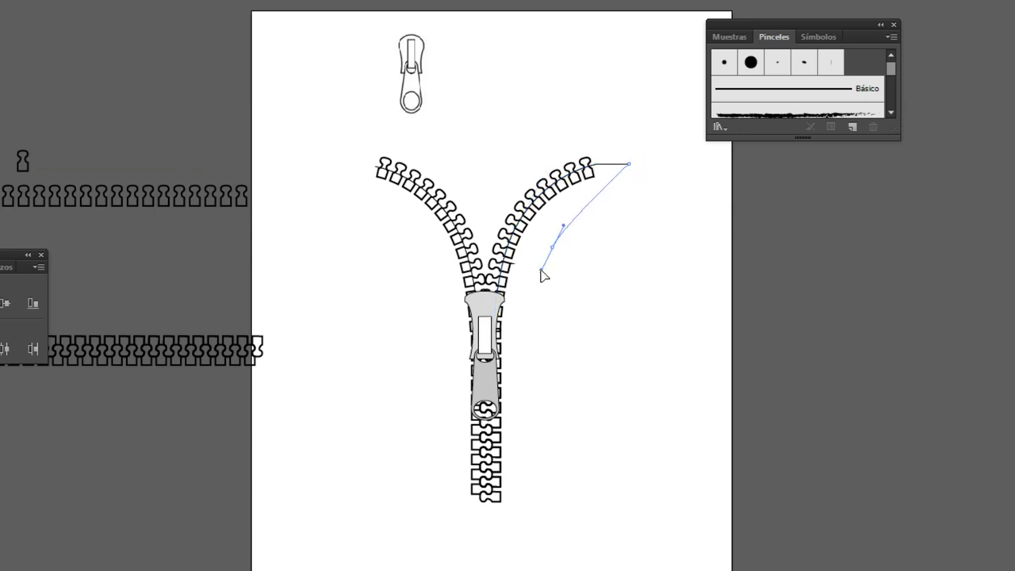
pyautogui.click(551, 498)
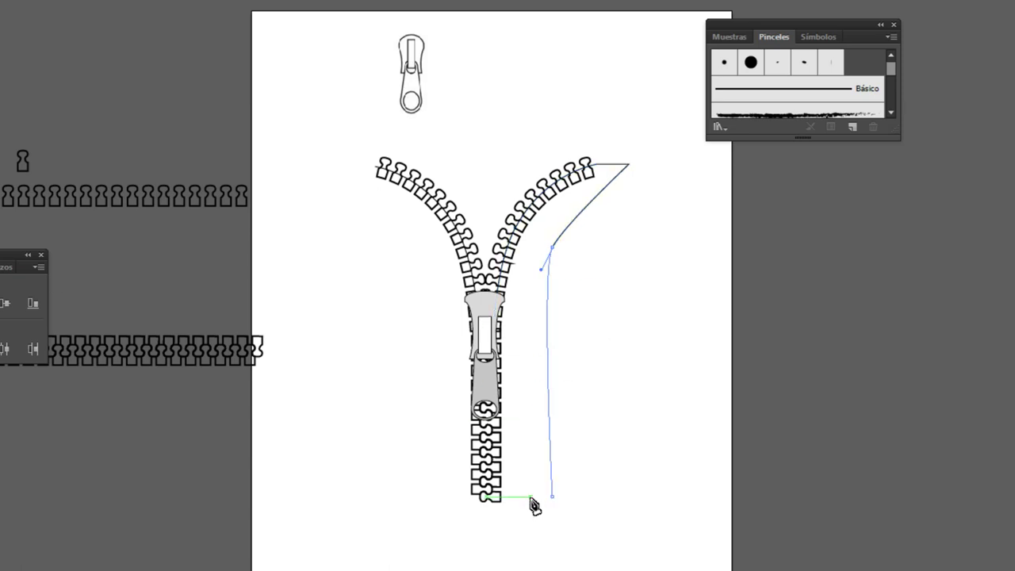
pyautogui.hotkey('ctrl', 'z')
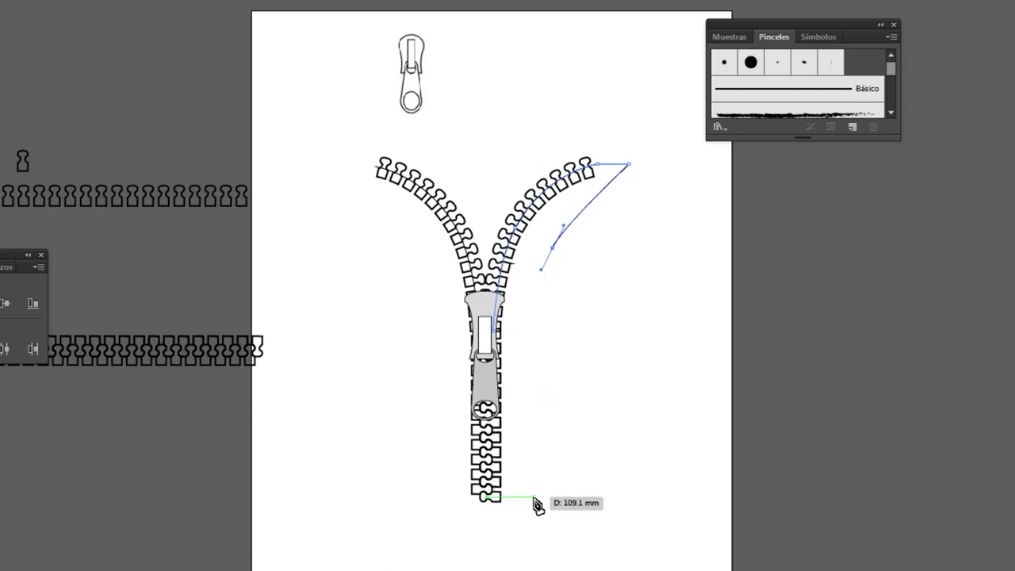
pyautogui.click(534, 497)
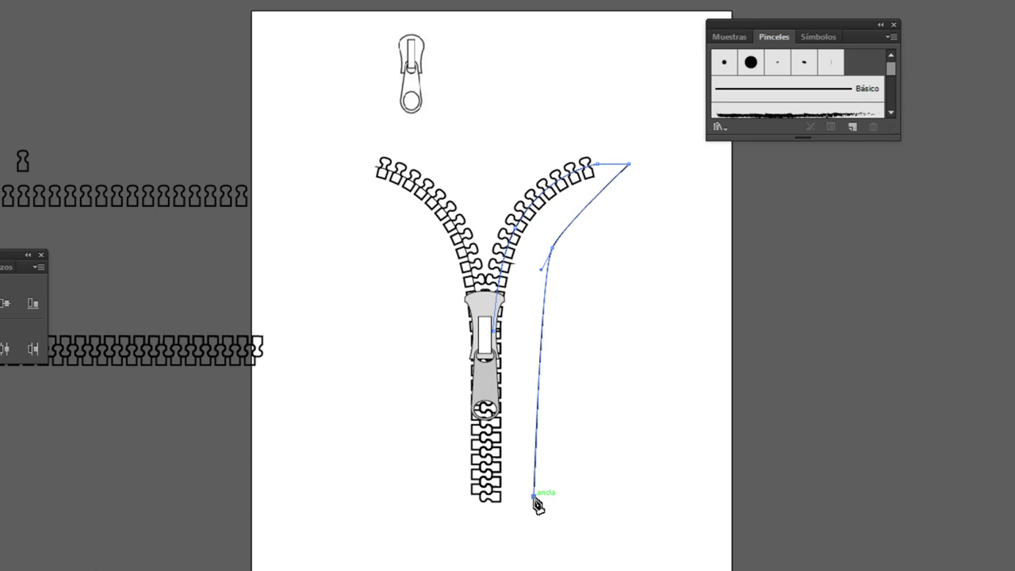
pyautogui.click(442, 497)
pyautogui.moveTo(435, 300); pyautogui.dragTo(421, 276)
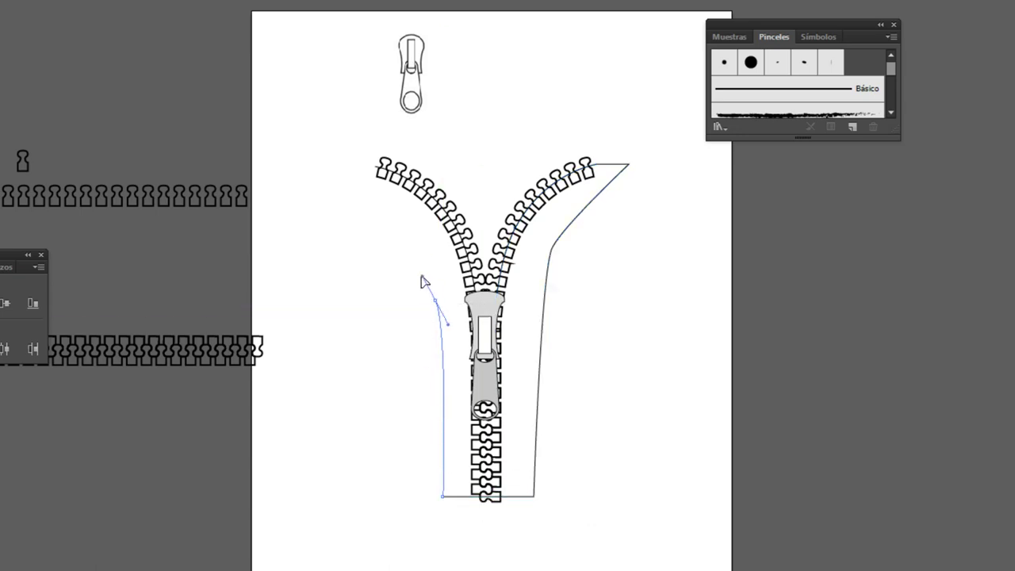
pyautogui.click(343, 166)
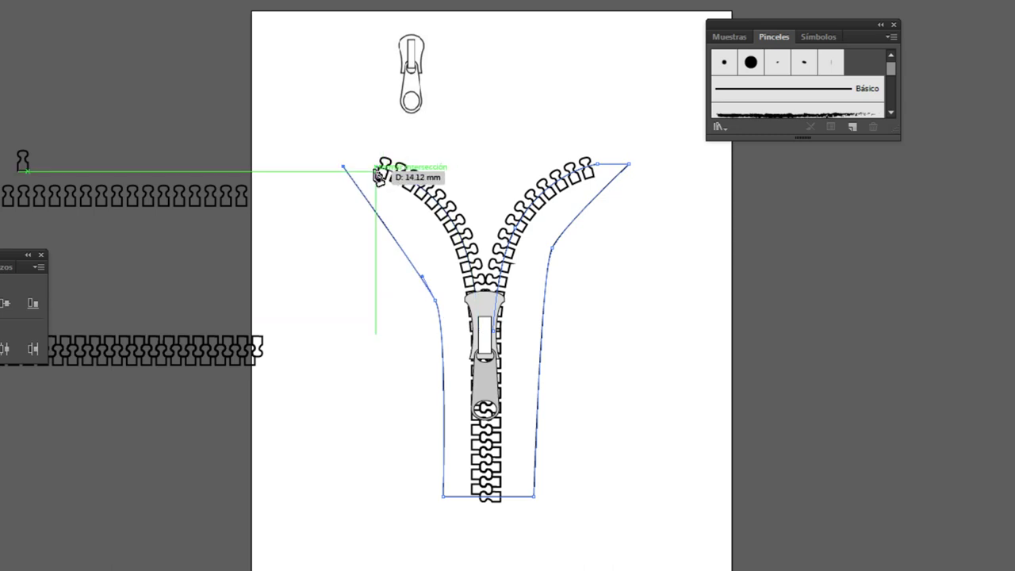
pyautogui.click(378, 167)
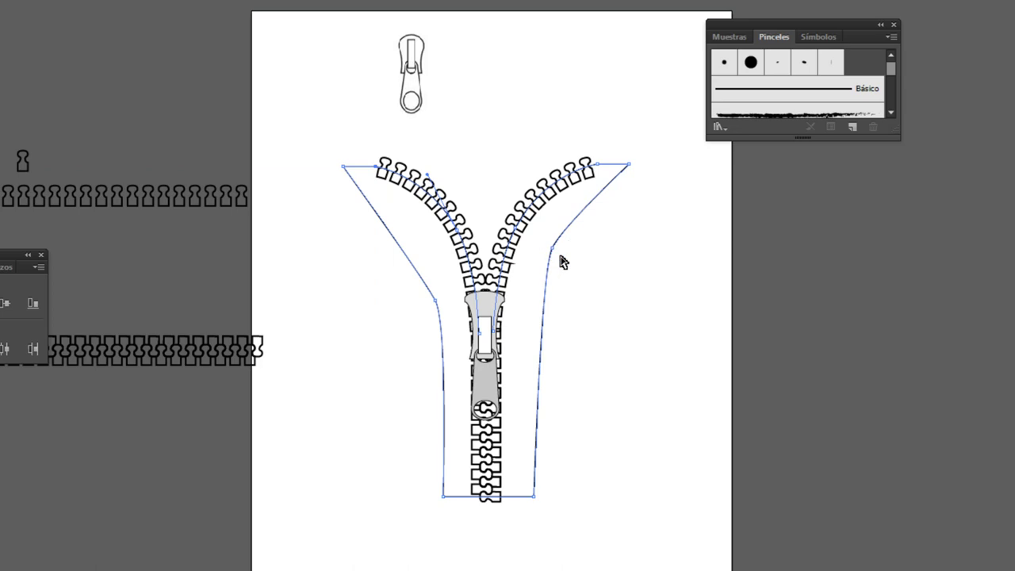
# - Reshape the outline's anchors so both sides curve smoothly outward
pyautogui.moveTo(553, 251); pyautogui.dragTo(535, 302)
pyautogui.moveTo(551, 259)
pyautogui.mouseDown()
pyautogui.moveTo(551, 239)
pyautogui.moveTo(561, 237)
pyautogui.mouseUp()
pyautogui.click(440, 298)
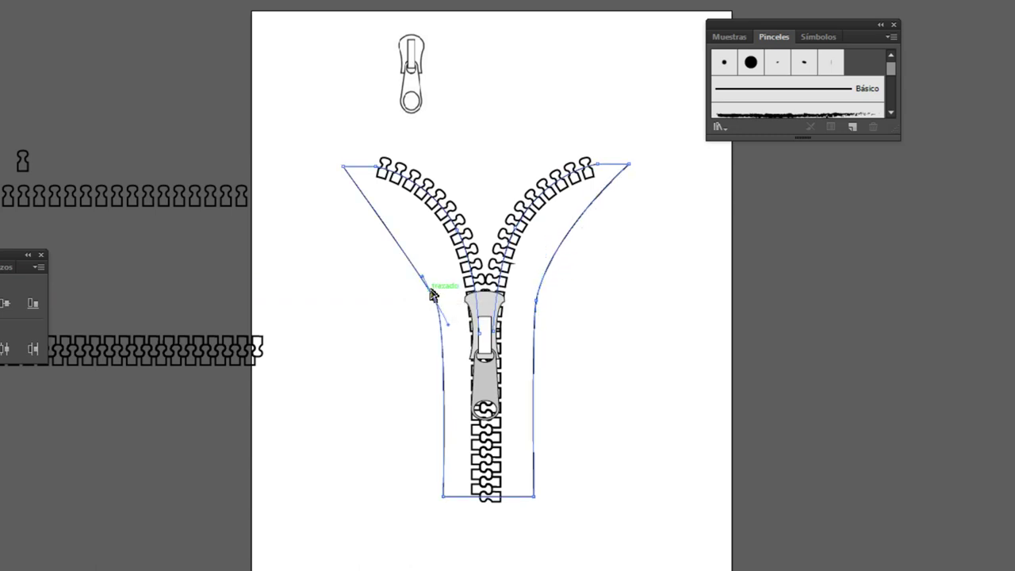
pyautogui.moveTo(422, 272); pyautogui.dragTo(420, 230)
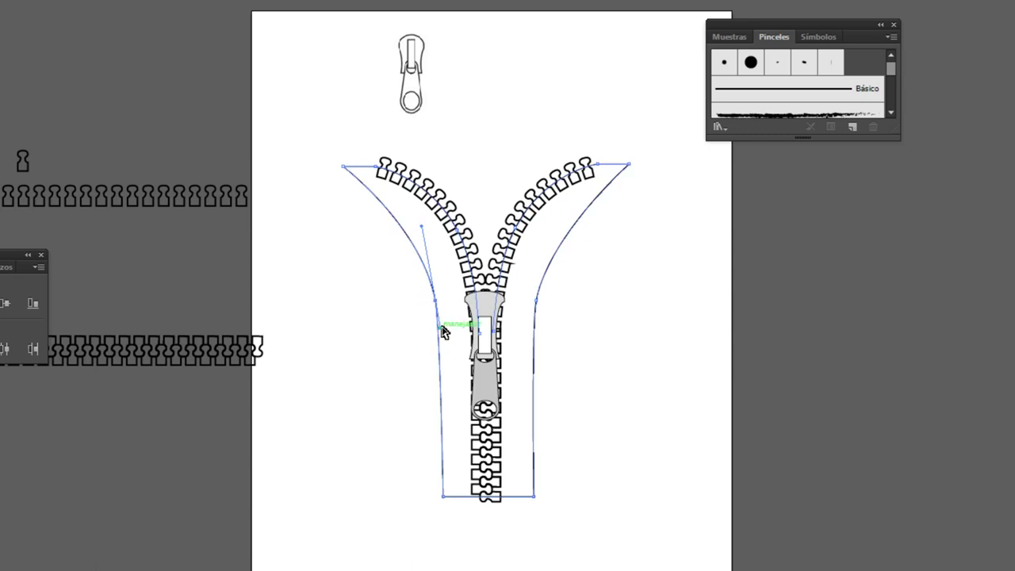
pyautogui.moveTo(442, 332); pyautogui.dragTo(453, 352)
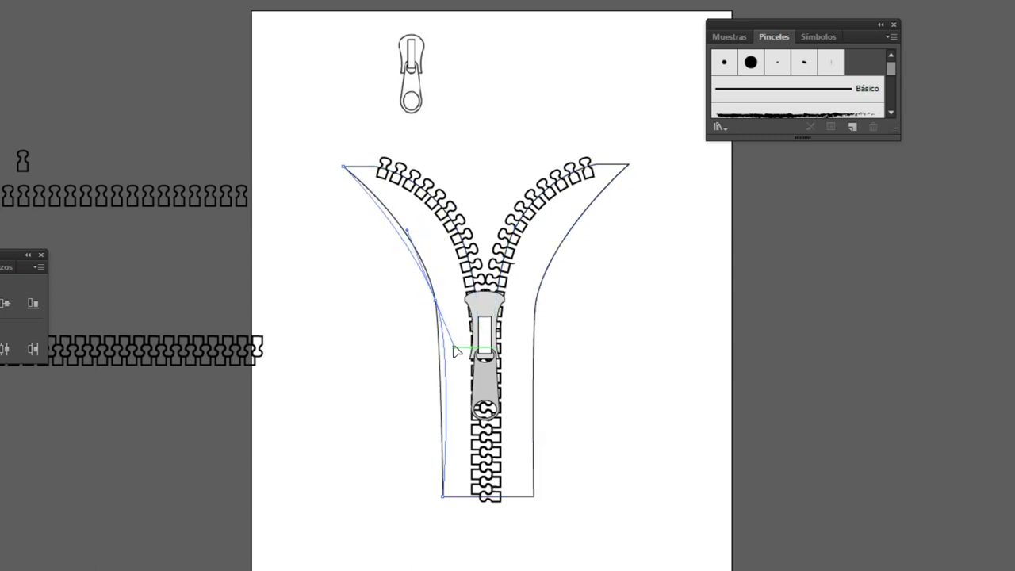
pyautogui.moveTo(410, 229); pyautogui.dragTo(424, 220)
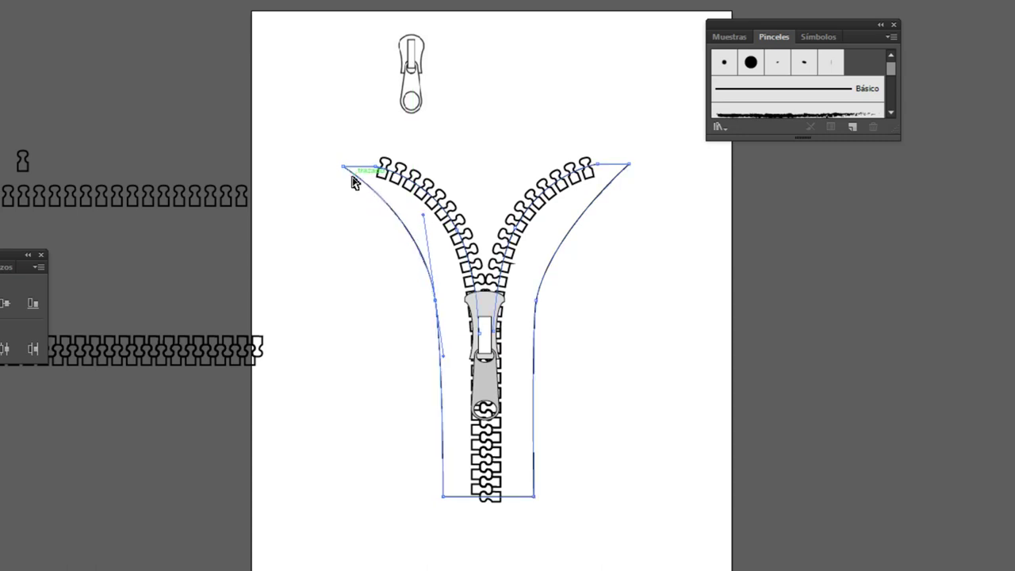
pyautogui.moveTo(536, 301); pyautogui.dragTo(546, 228)
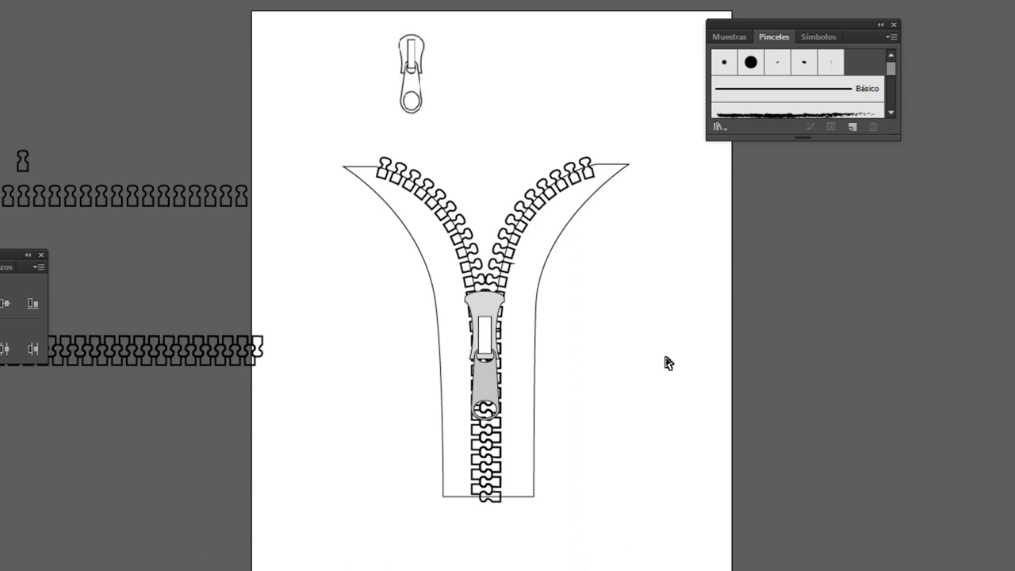
# - Check the fabric outline, then move the grey zipper pull slightly up the stem
pyautogui.click(626, 165)
pyautogui.click(414, 248)
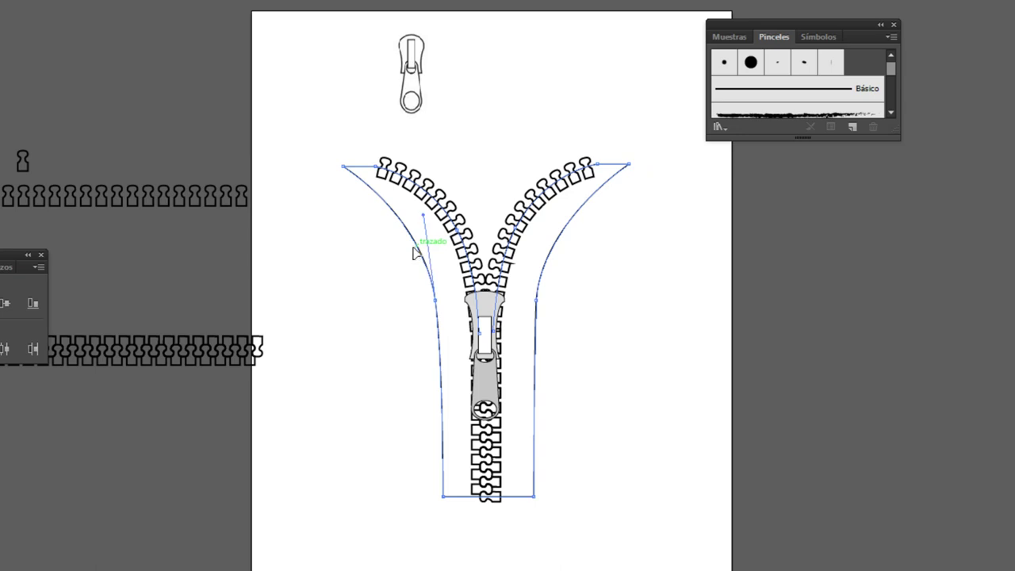
pyautogui.click(611, 322)
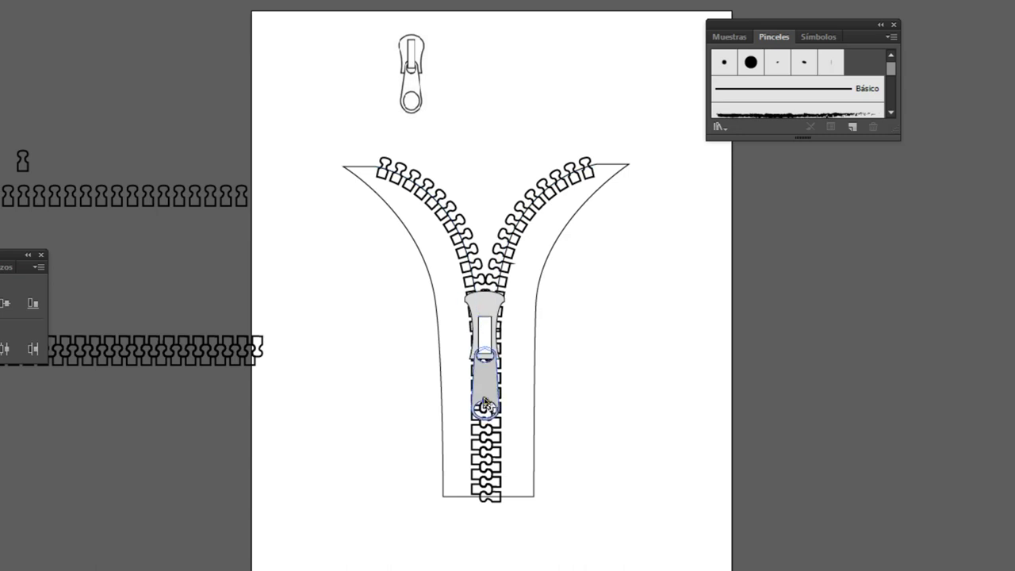
pyautogui.moveTo(486, 405); pyautogui.dragTo(485, 400)
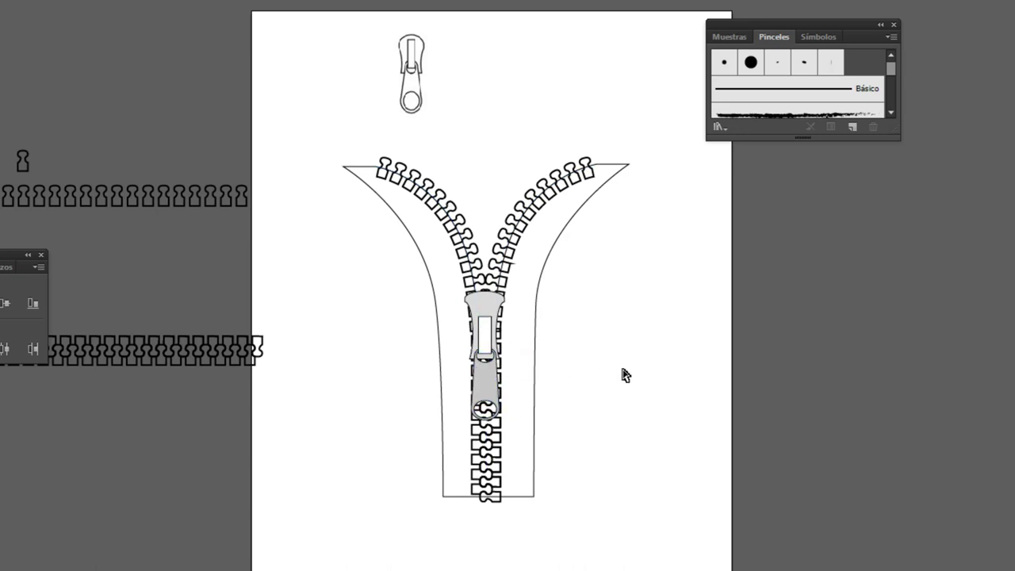